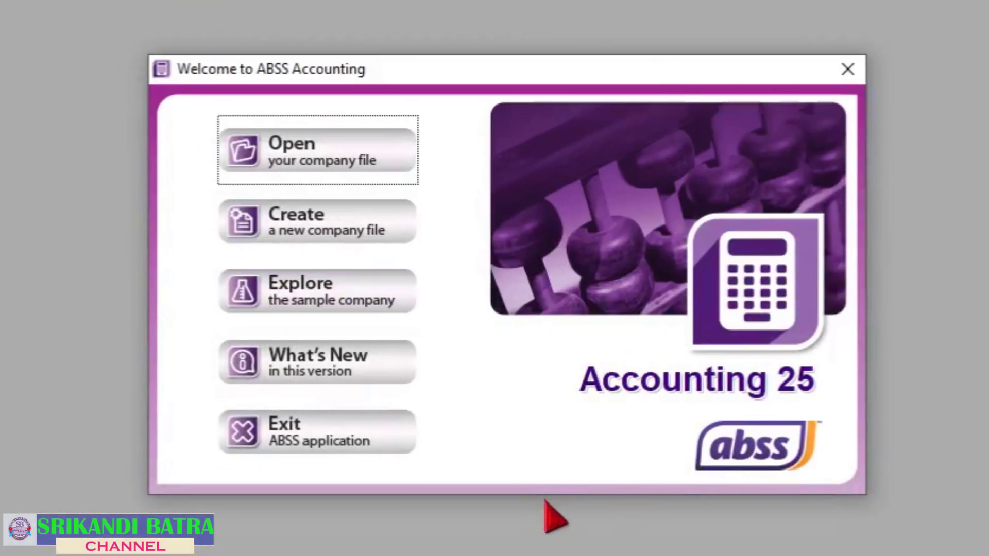
Start creating a new company file and proceed to the company information entry
click(315, 232)
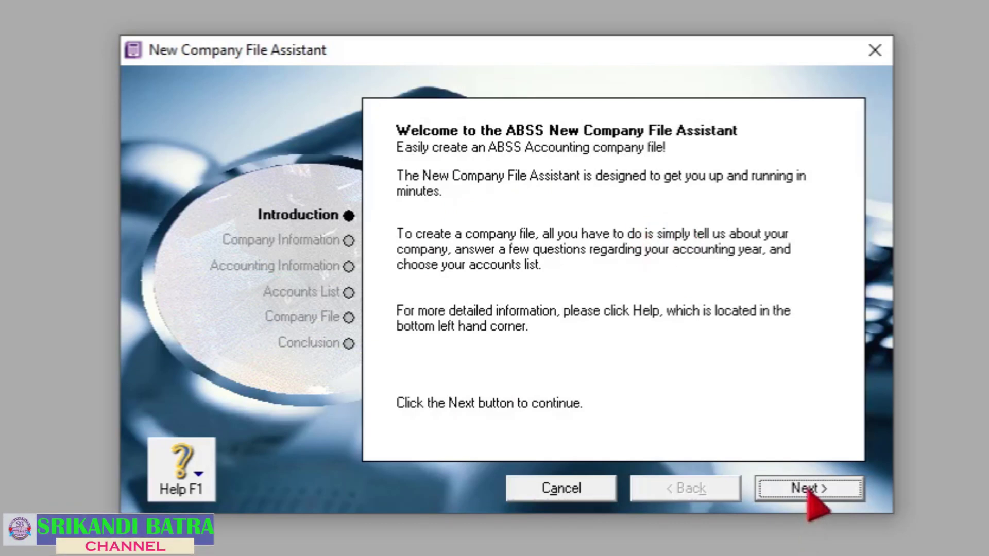
click(812, 492)
click(547, 235)
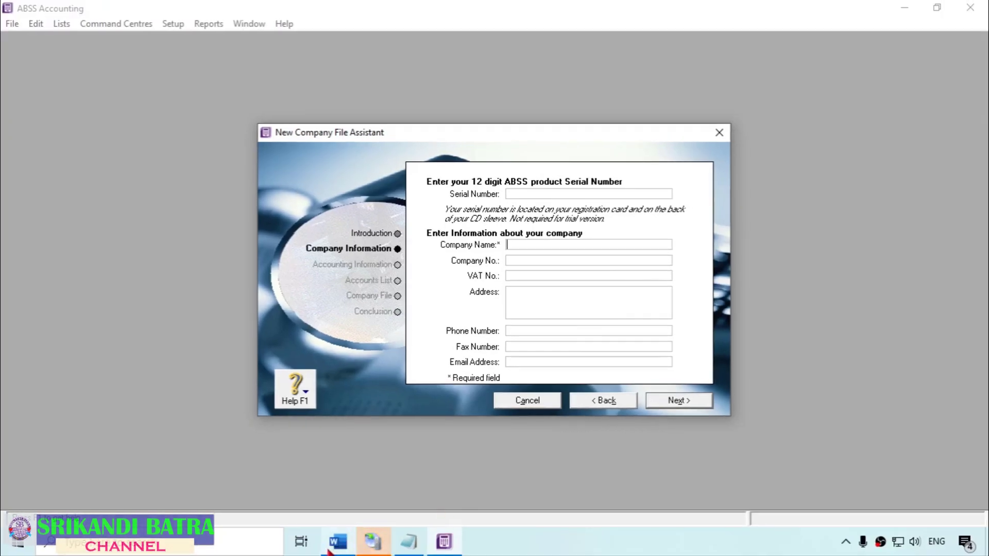
Switch to the Word exercise document and read the company's details and account list
click(374, 543)
scroll(393, 389, down, 4)
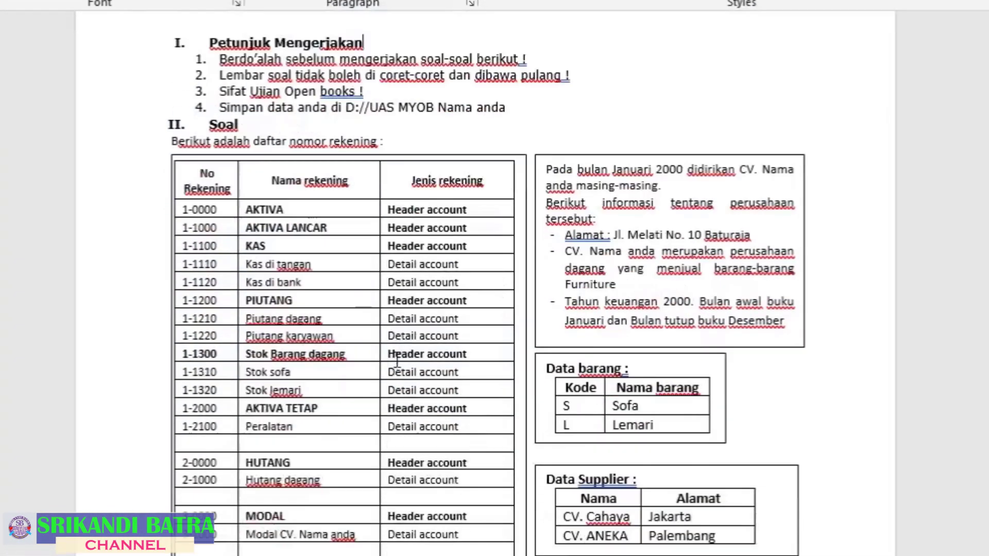
scroll(562, 304, up, 1)
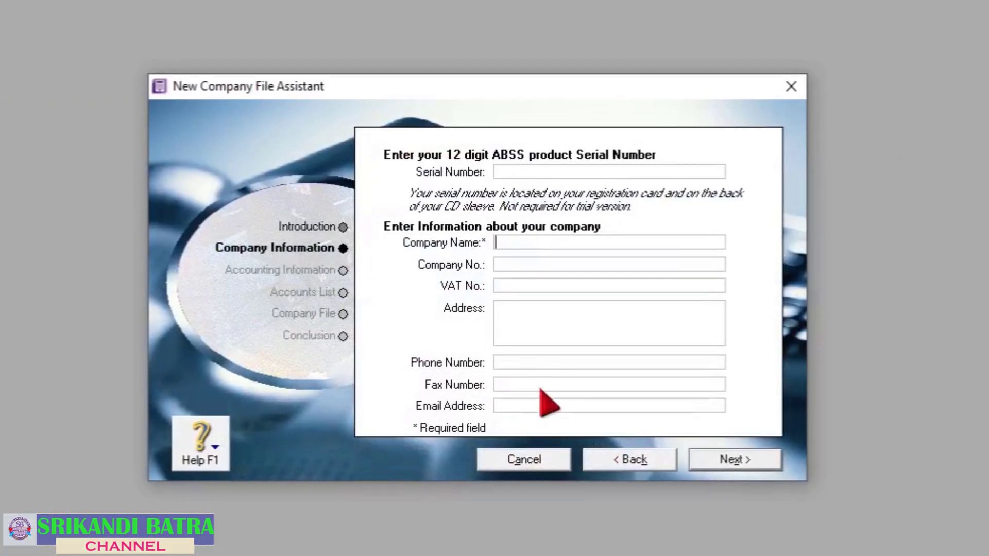
text(cv)
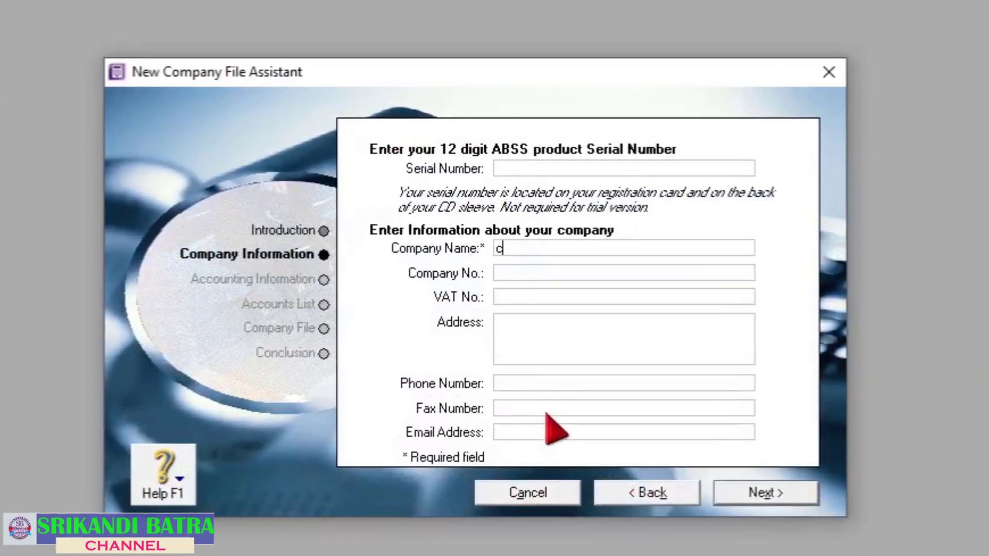
text(. srikandi batr45a)
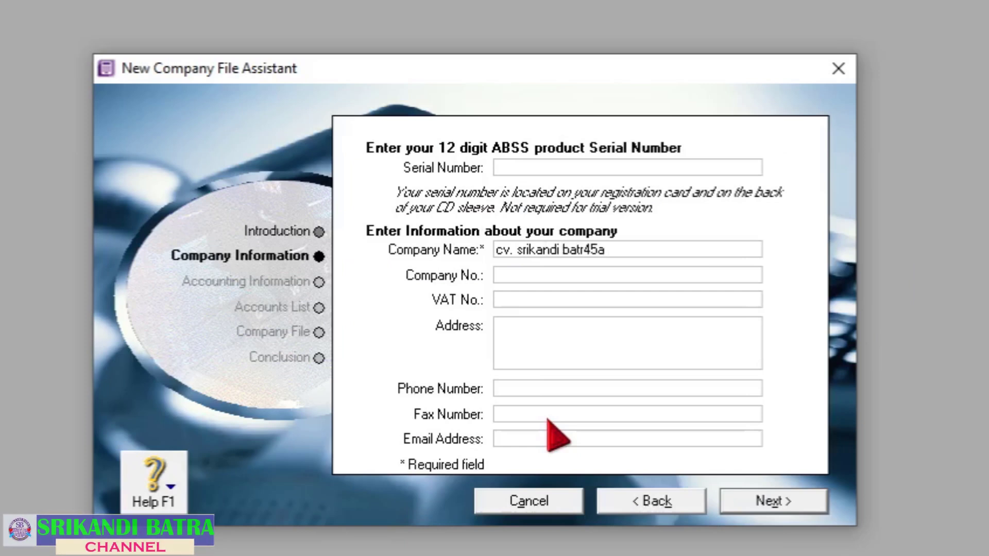
key(BackSpace)
key(BackSpace)
key(BackSpace)
key(BackSpace)
key(BackSpace)
key(BackSpace)
key(BackSpace)
key(BackSpace)
key(BackSpace)
key(BackSpace)
key(BackSpace)
key(BackSpace)
key(BackSpace)
key(BackSpace)
key(BackSpace)
key(BackSpace)
key(BackSpace)
key(BackSpace)
key(BackSpace)
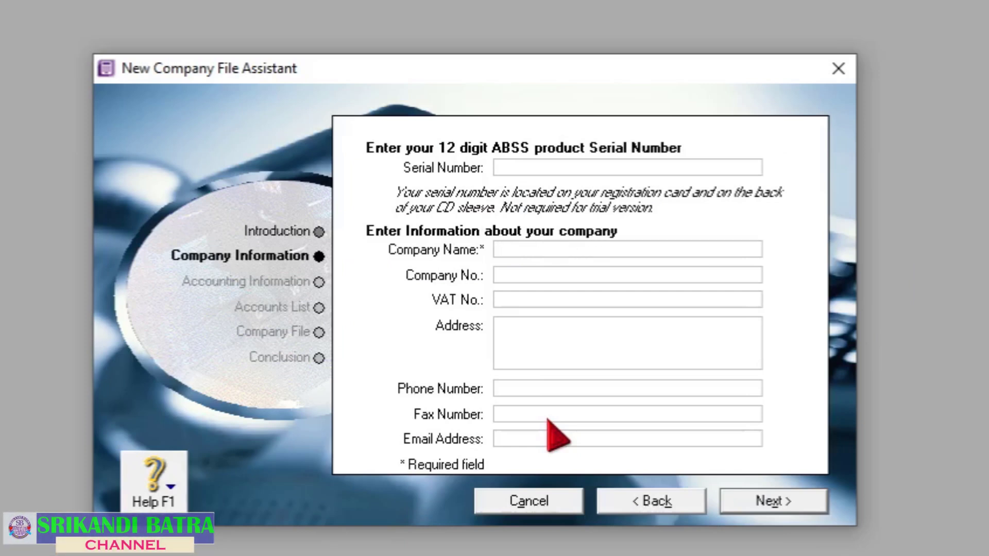
Enter CV. SRIKANDI BATRA as the company name, fill in the company's address, and continue to the accounting information
text(CV. SRI)
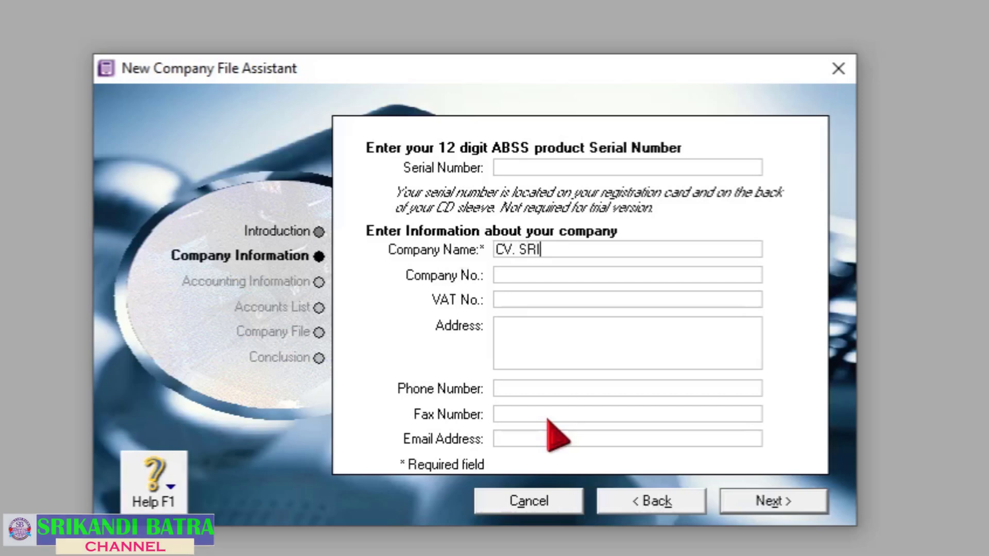
text(KANDI BATRA)
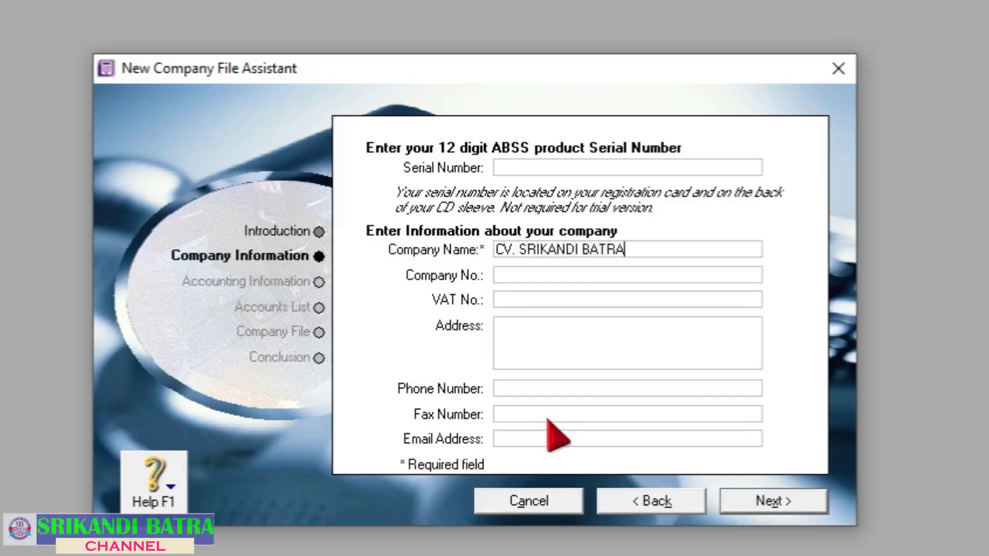
click(518, 276)
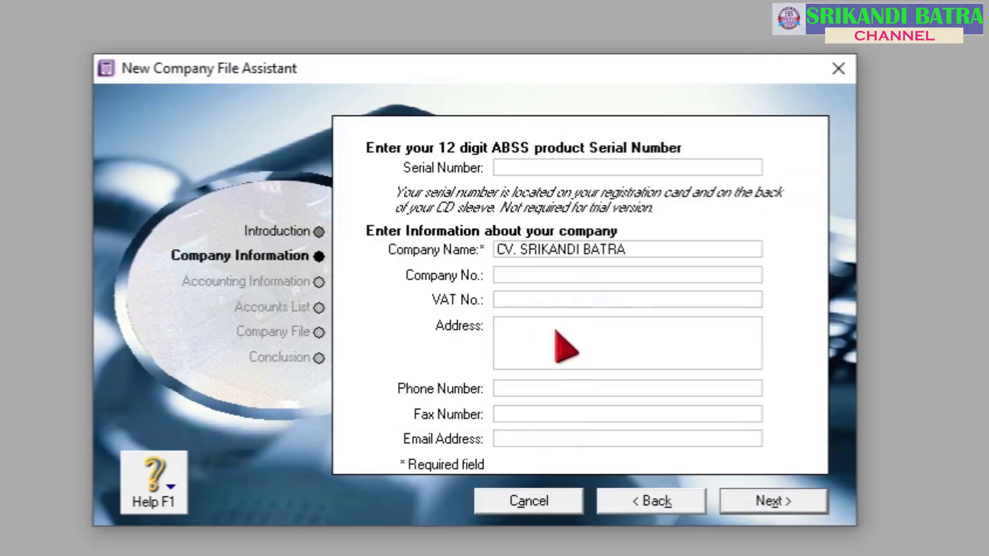
click(541, 341)
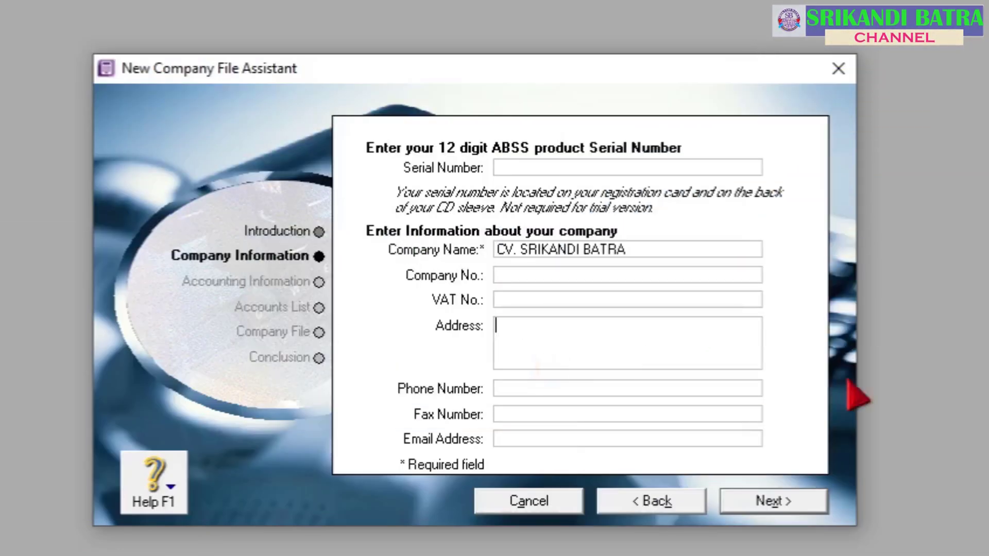
text(JL. MAWAR BIRU)
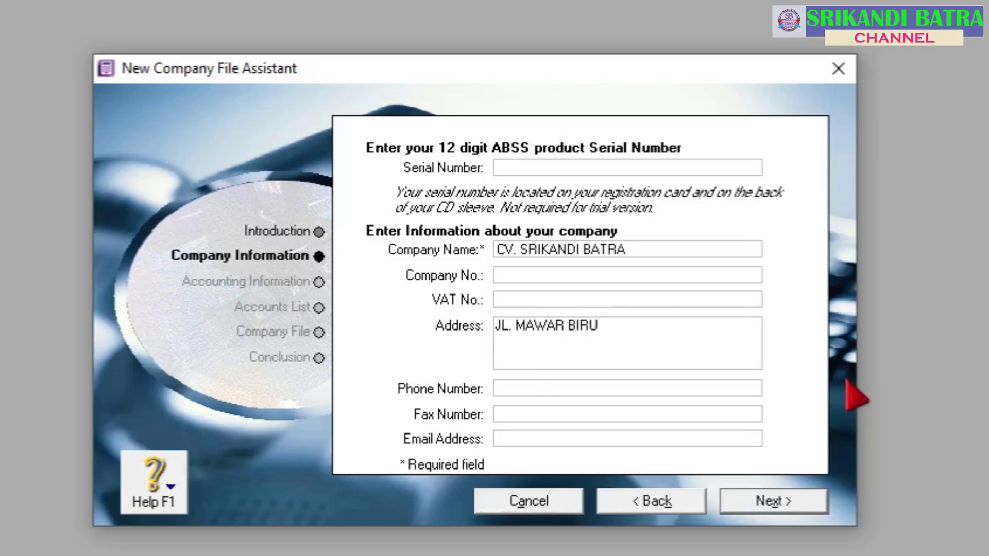
text( PALEMBANG)
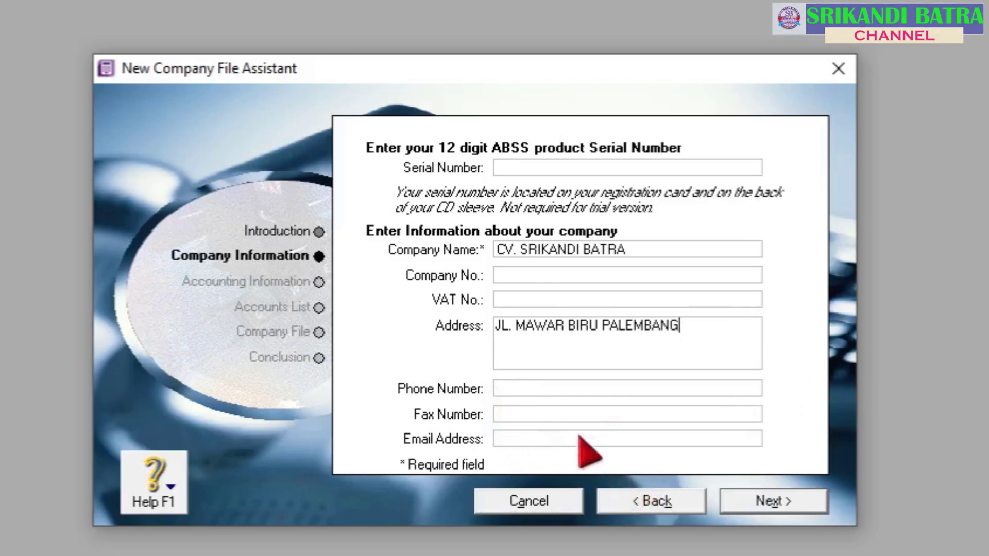
click(773, 501)
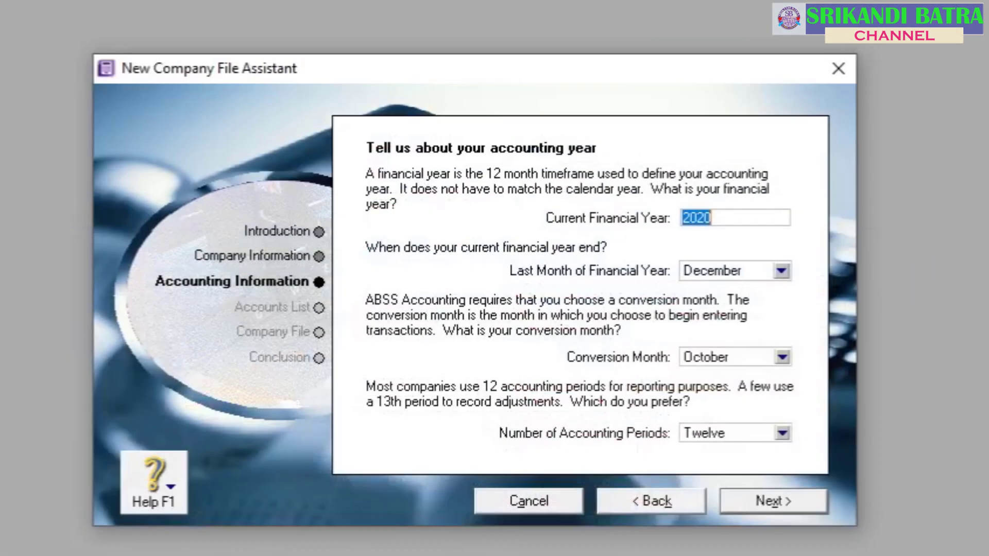
Set the financial year to 2000 and the conversion month to January, and accept the accounting information summary
text(2000)
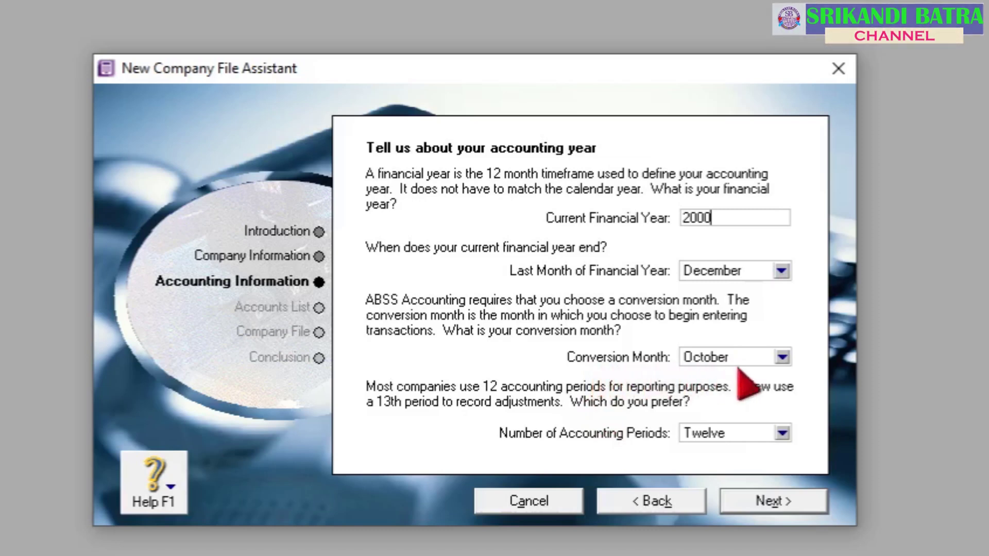
click(782, 357)
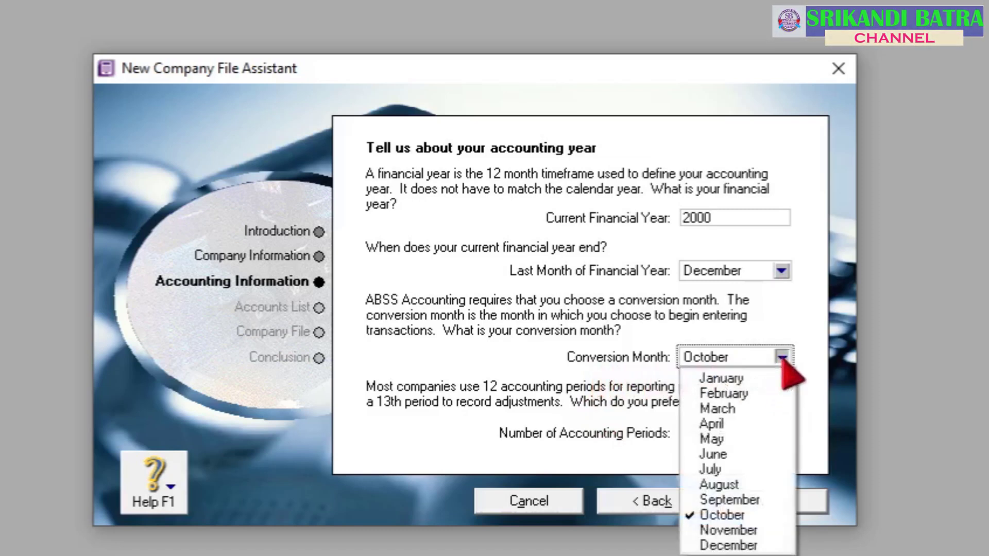
click(723, 380)
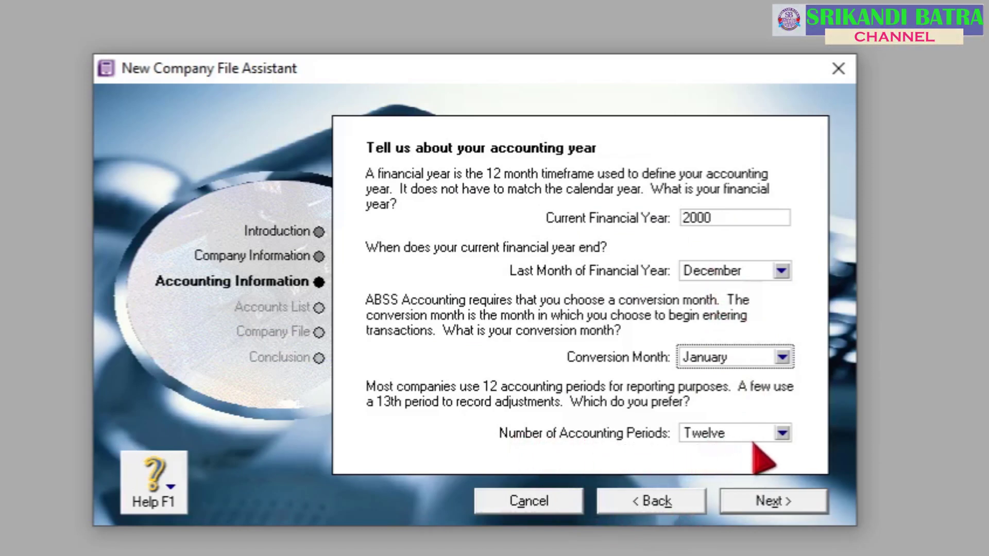
click(767, 502)
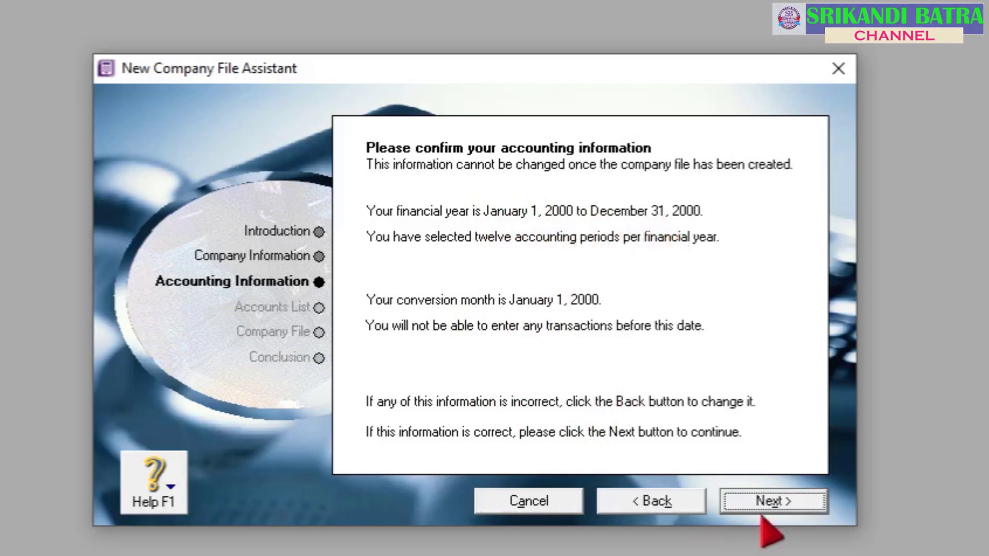
click(767, 502)
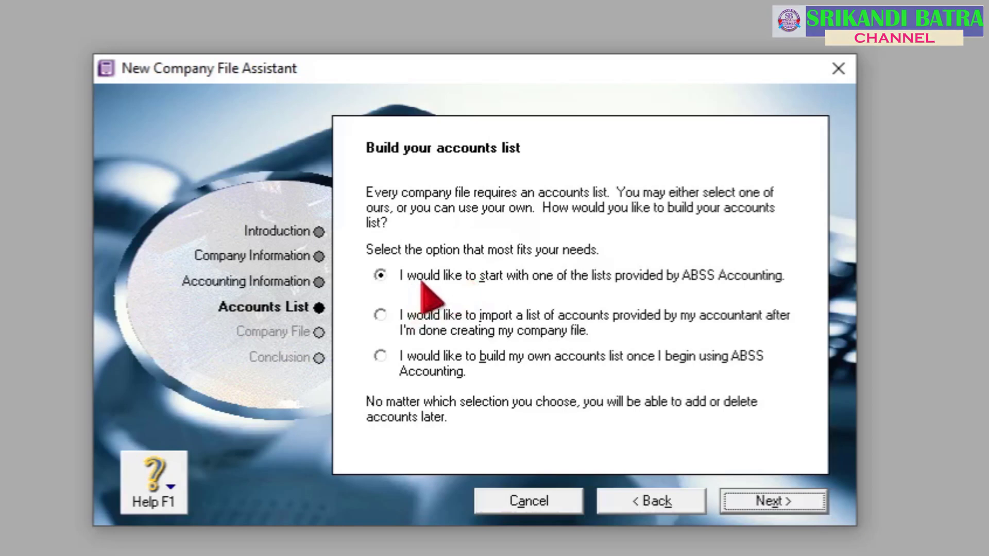
Choose to build your own accounts list once ABSS Accounting is in use, and continue to the company file stage
click(380, 275)
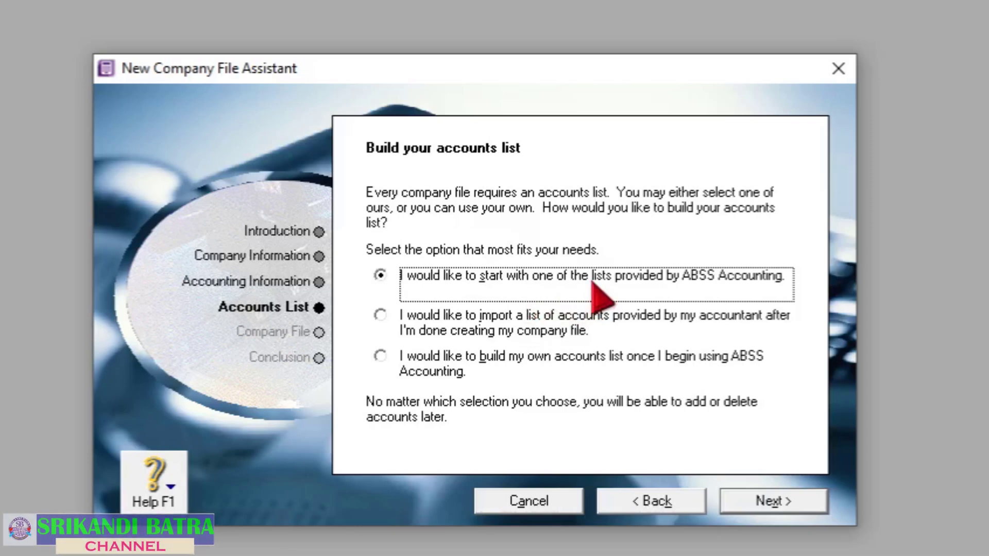
click(458, 332)
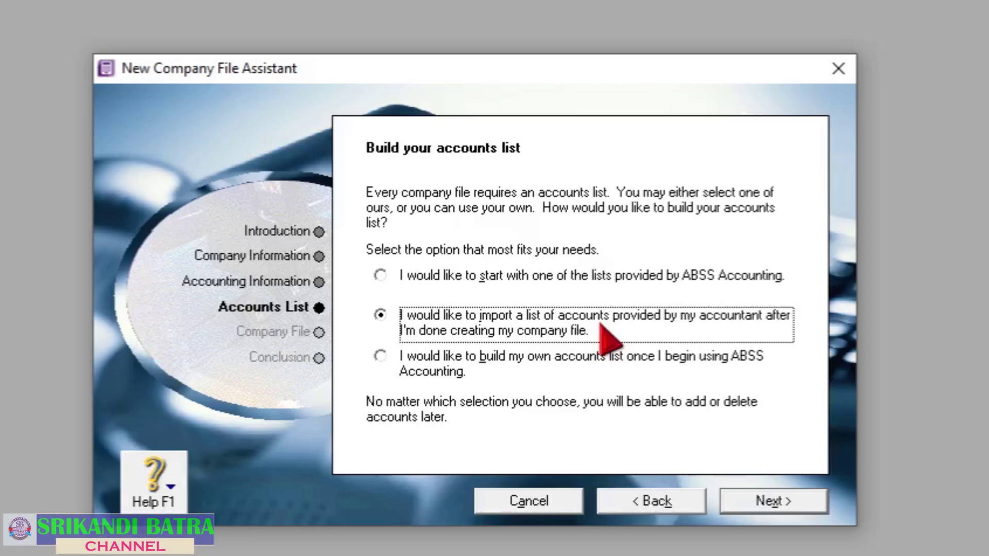
click(453, 363)
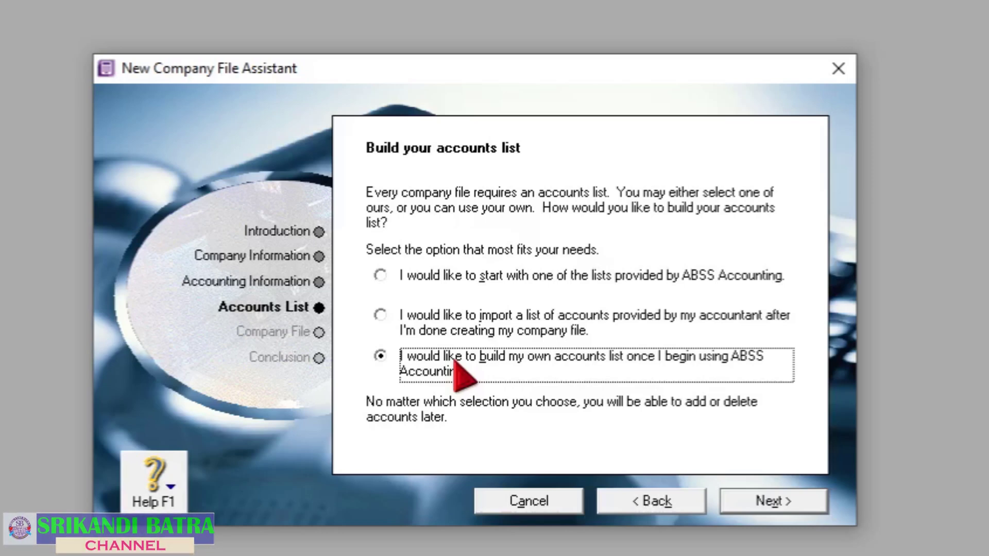
click(770, 502)
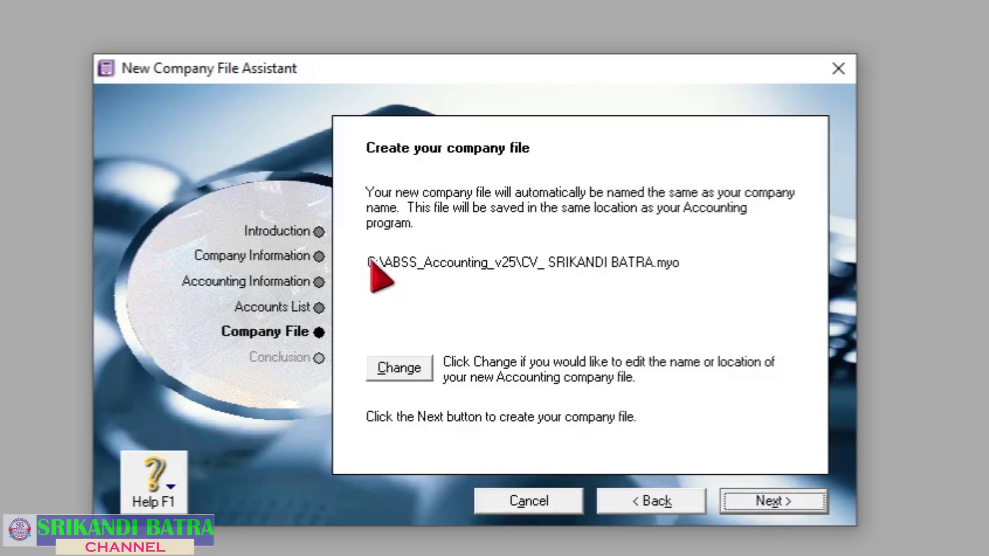
Change the company file's save location to the CV.SRIKANDI BATRA folder inside MATERI YOUTUBE\MYOB on drive F
click(401, 367)
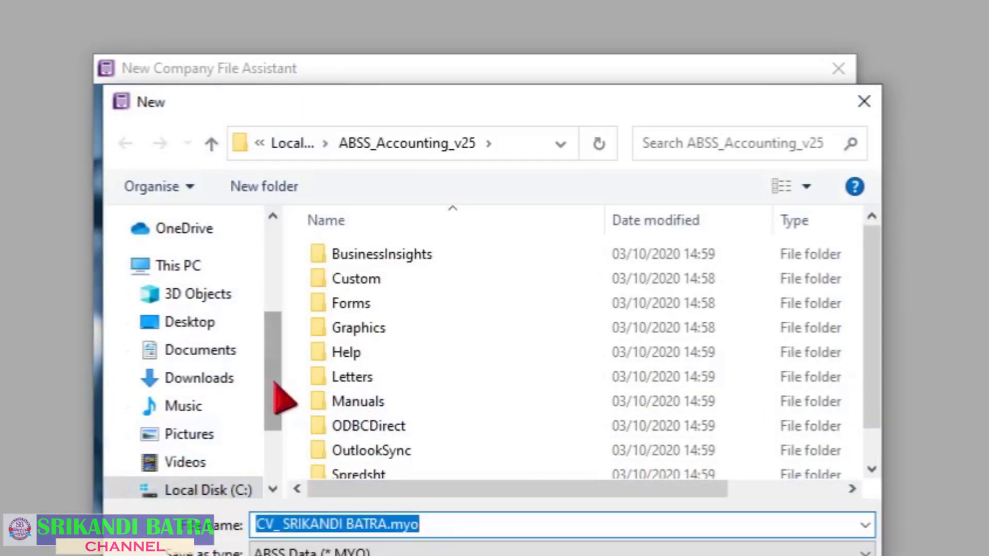
scroll(280, 397, down, 2)
click(126, 416)
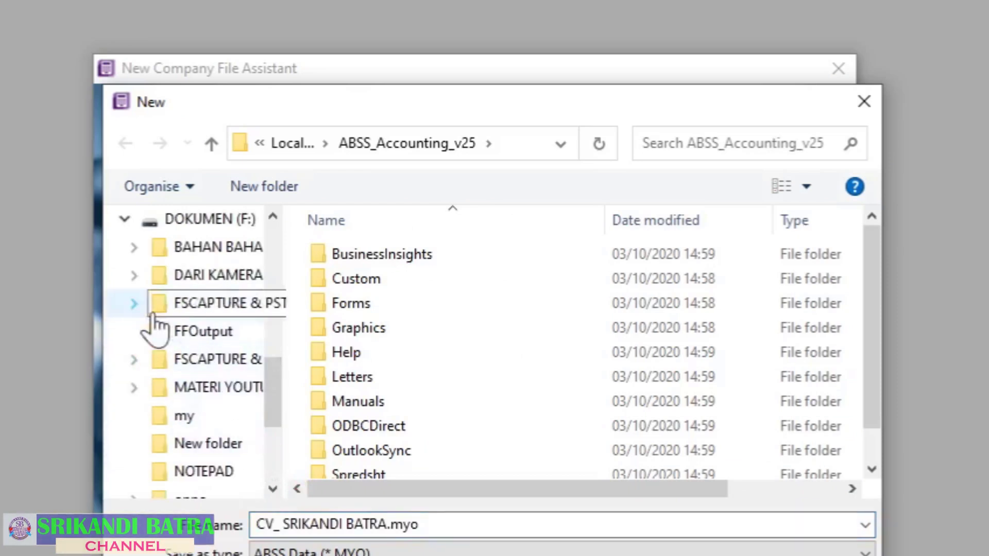
click(134, 388)
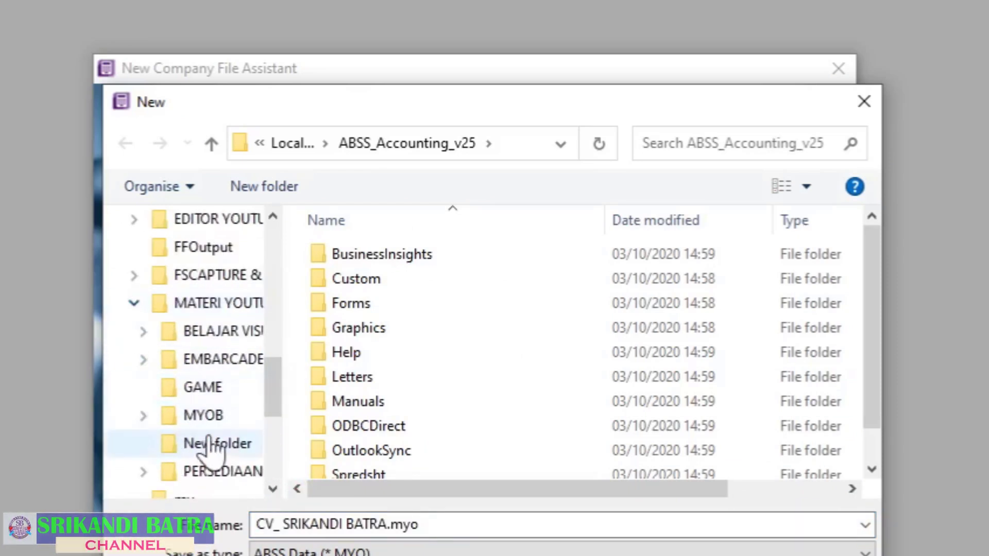
click(203, 416)
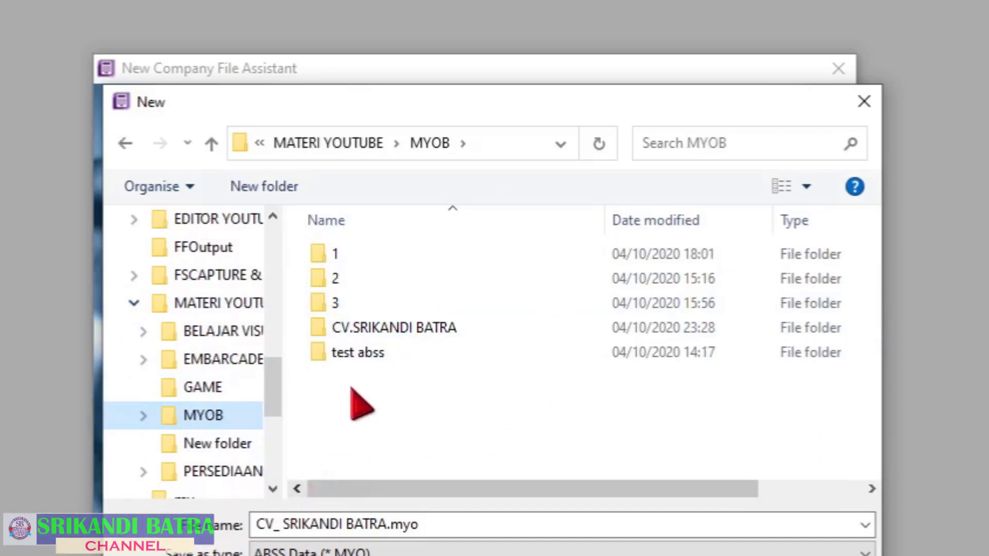
click(389, 328)
double_click(389, 328)
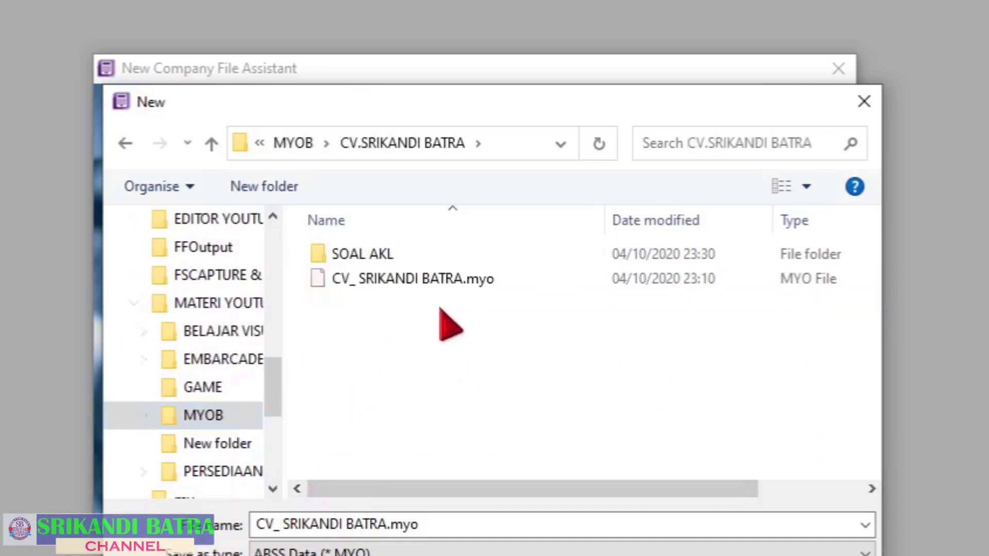
Delete the old CV_ SRIKANDI BATRA.myo from the folder and save the new company file under that name, accepting replacement
click(457, 281)
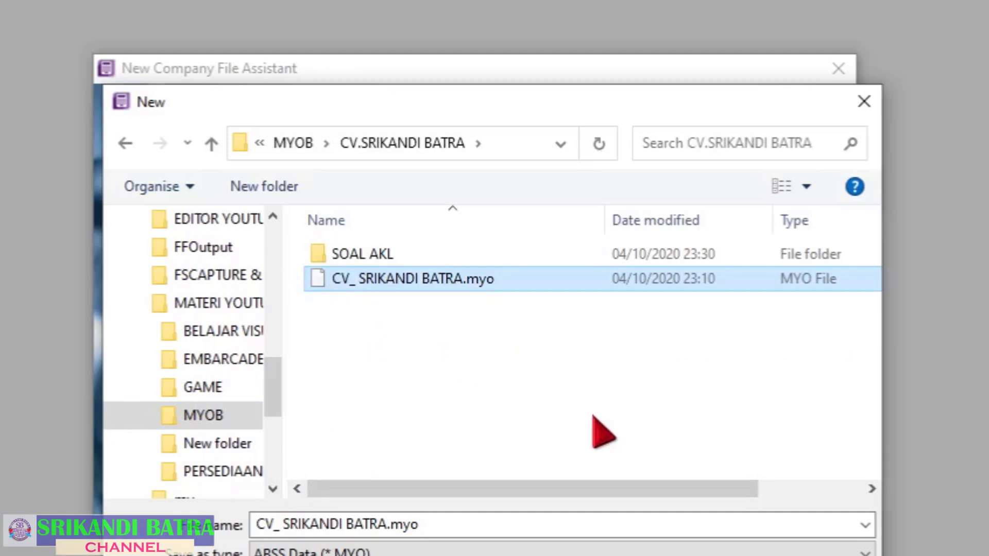
key(Delete)
click(547, 389)
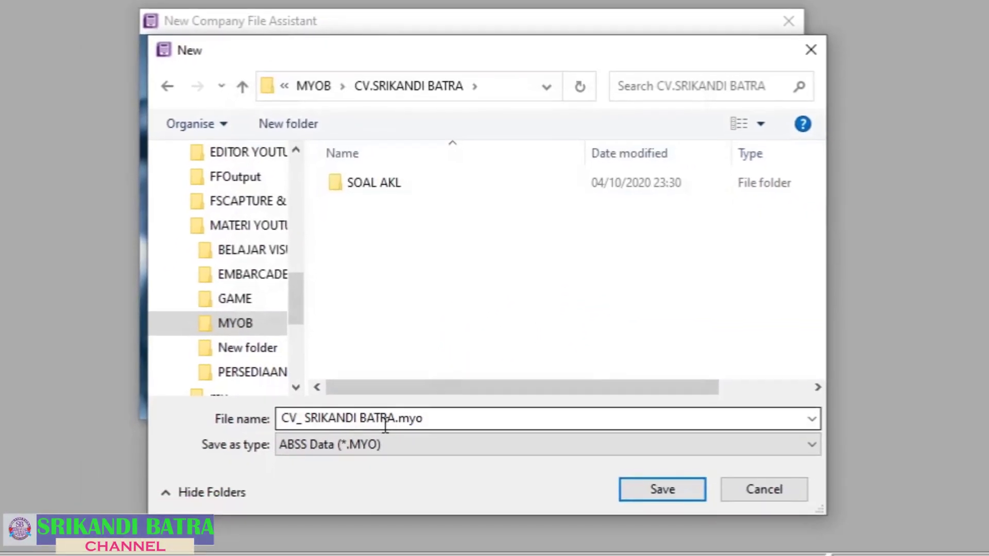
click(653, 492)
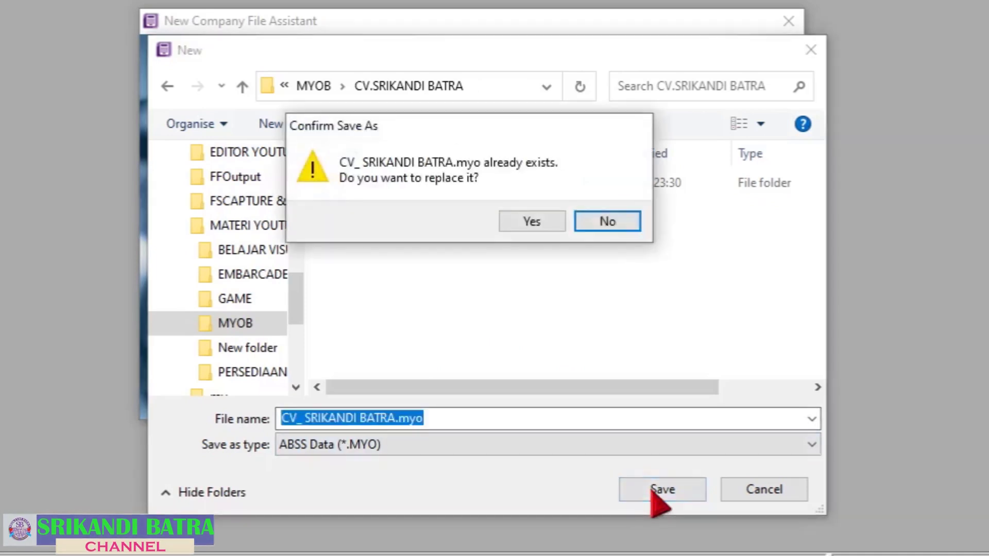
click(533, 223)
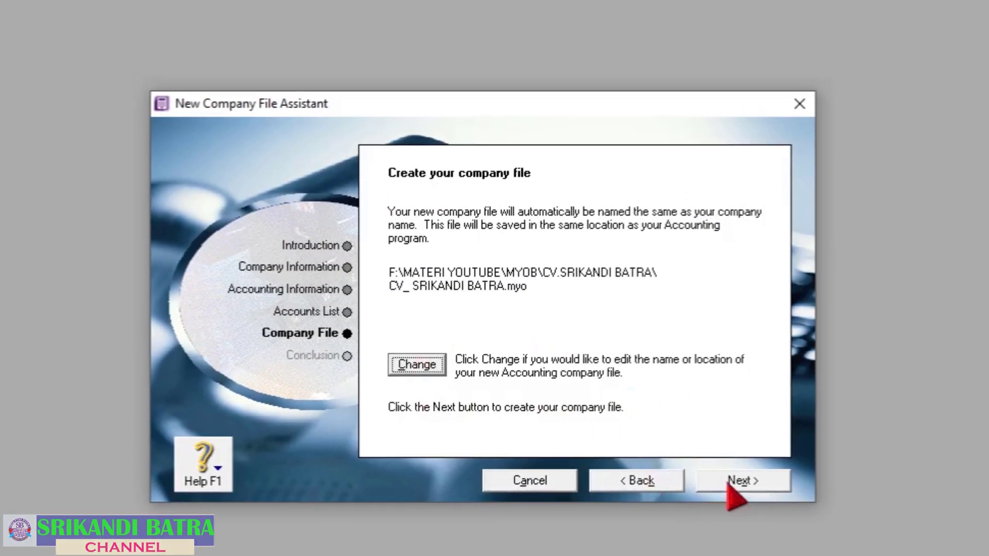
Create the company file, open its Command Centre, and move the Command Centre window toward the middle of the workspace
click(716, 400)
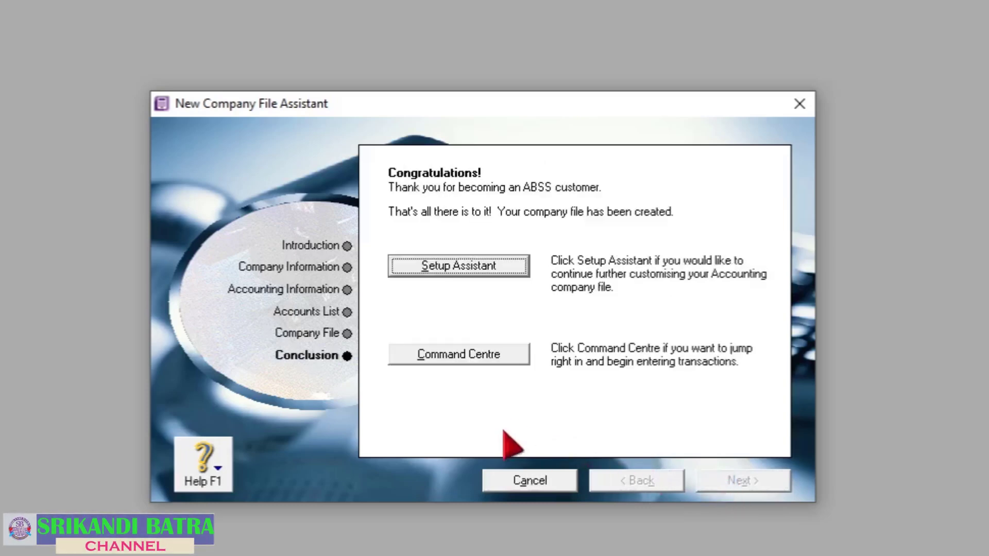
click(470, 355)
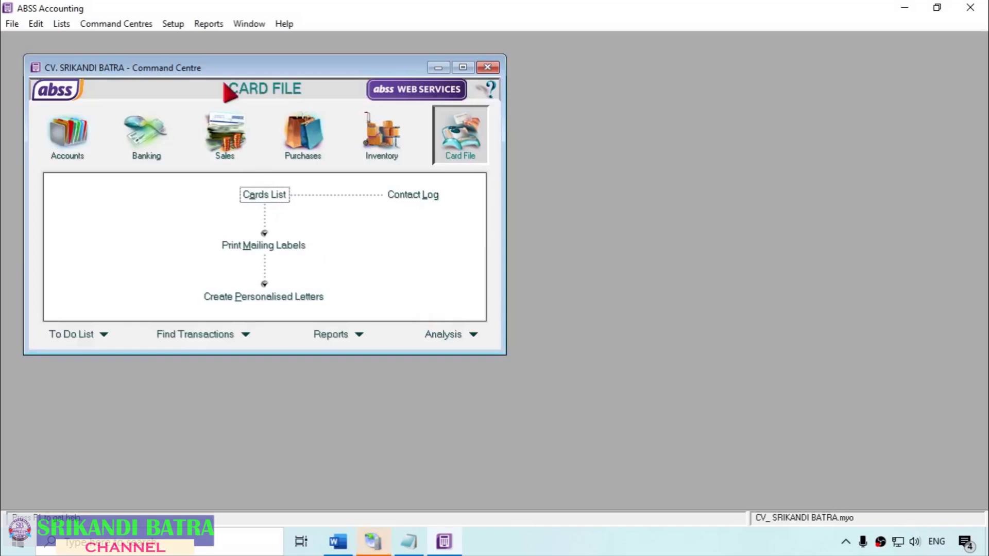
drag(239, 74, 448, 119)
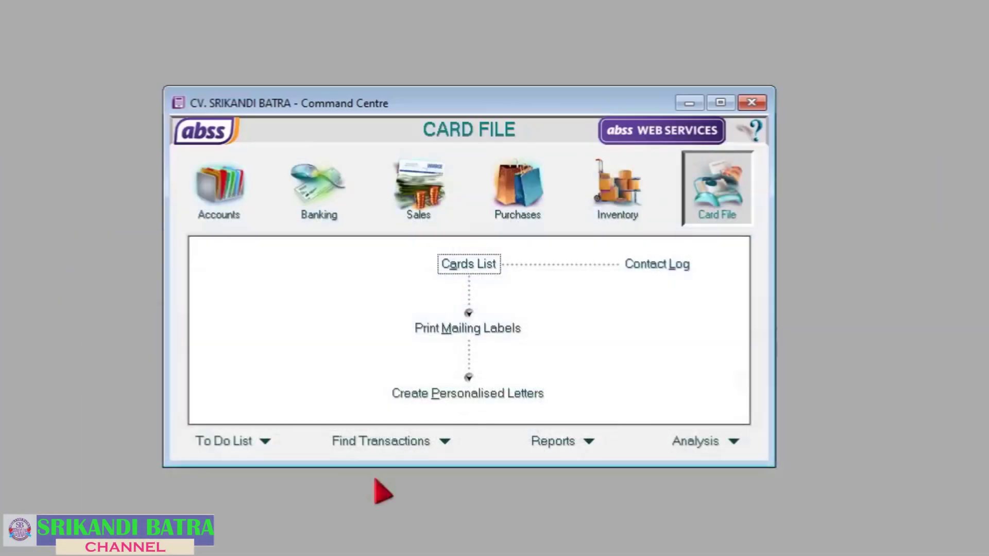
Nudge the Command Centre window, and add "2. Input daftar kode akun" as the second step in the Notepad list
drag(454, 111, 468, 113)
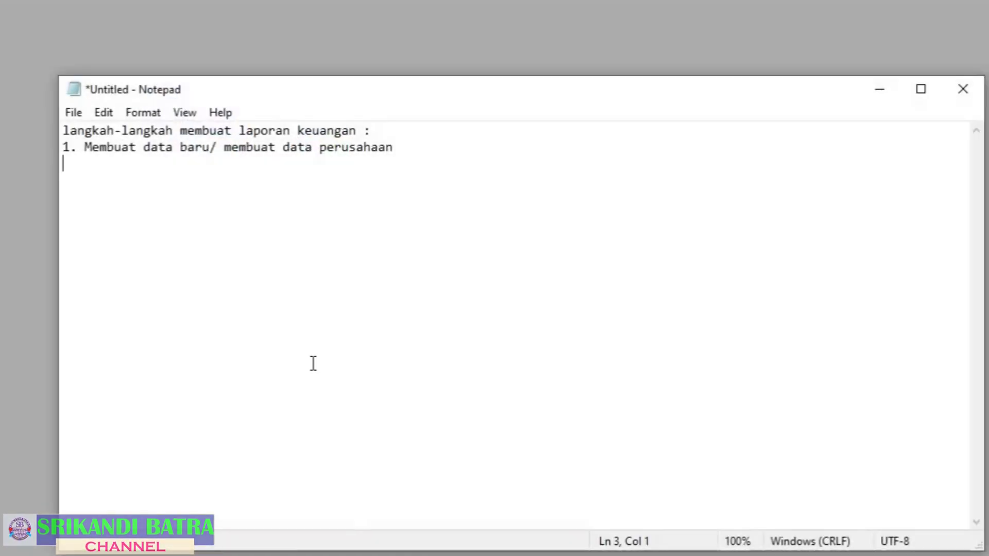
text(2.)
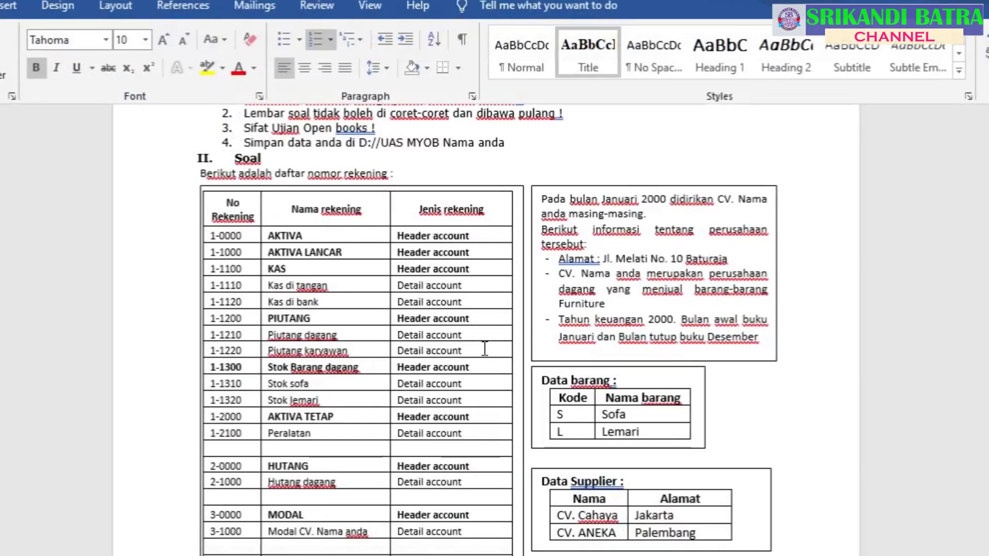
Switch to the Word exam document and examine the account numbers, names and types in the whole account table
scroll(485, 347, down, 3)
scroll(289, 195, up, 2)
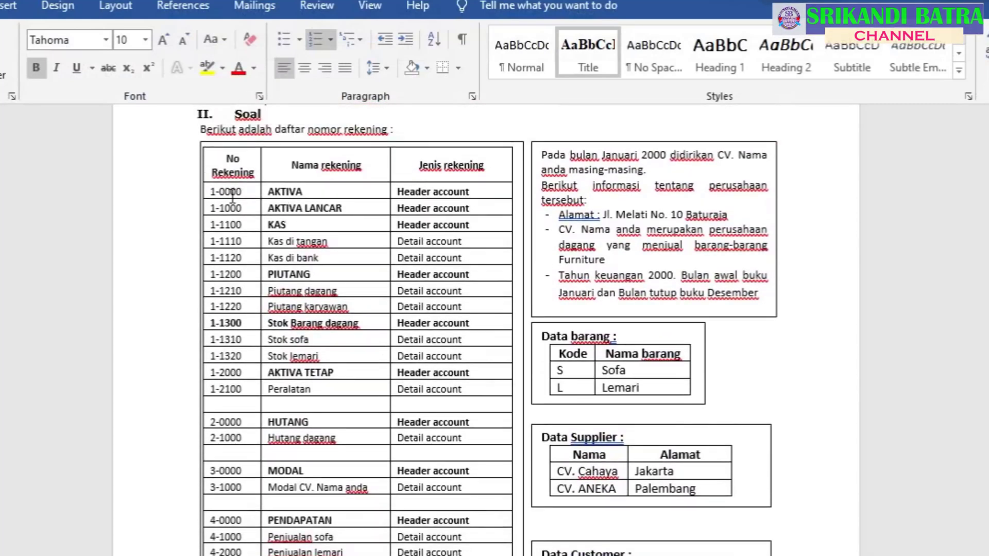
drag(214, 192, 471, 515)
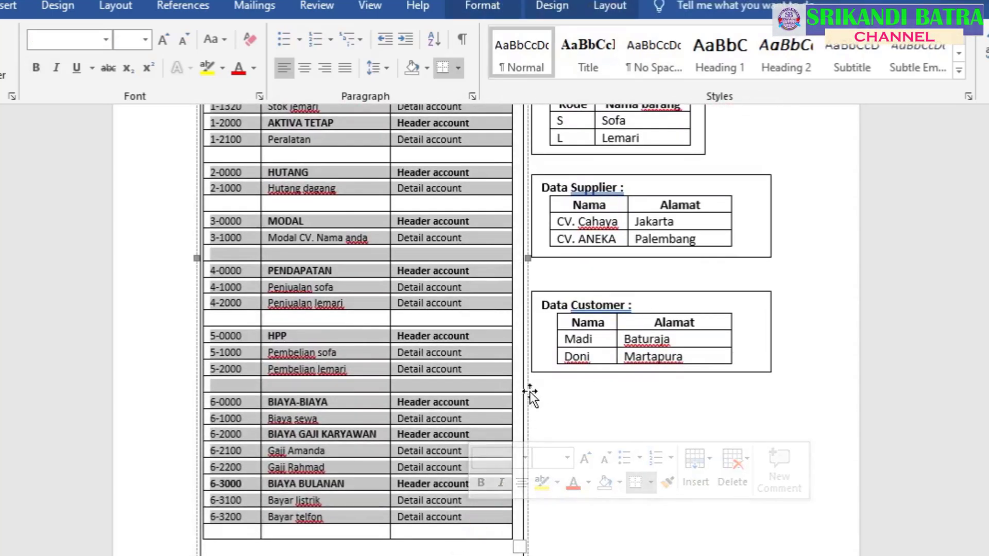
click(535, 392)
click(425, 371)
scroll(433, 374, up, 8)
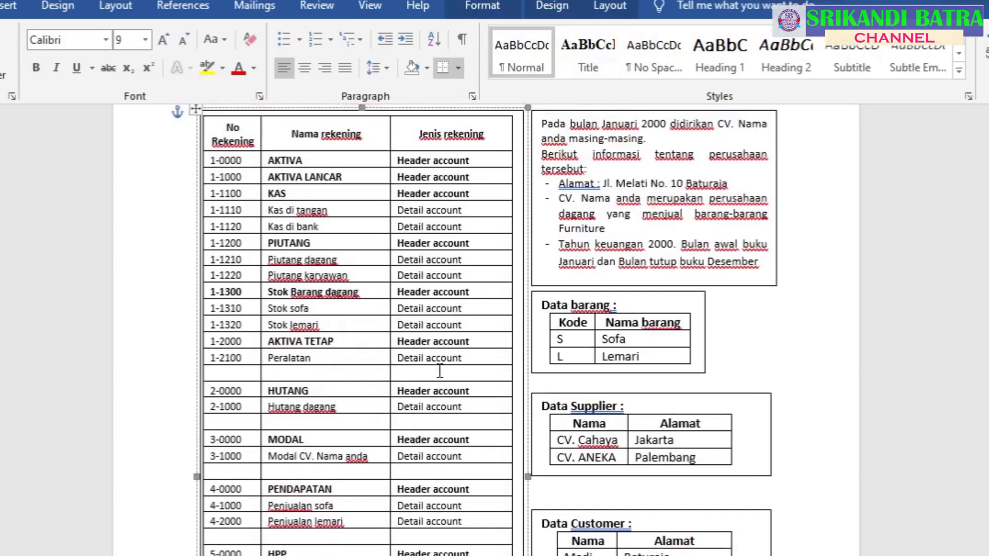
mouse_move(431, 555)
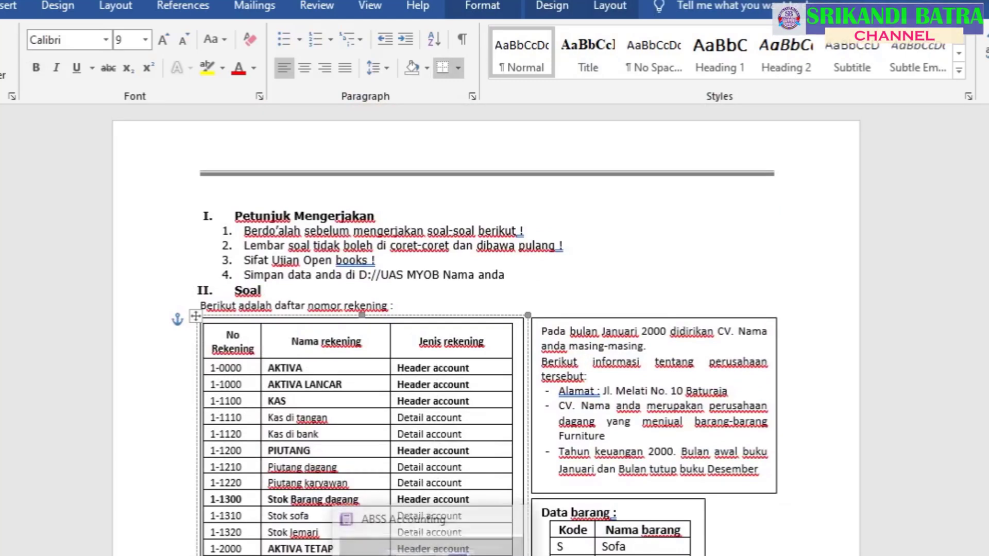
click(428, 401)
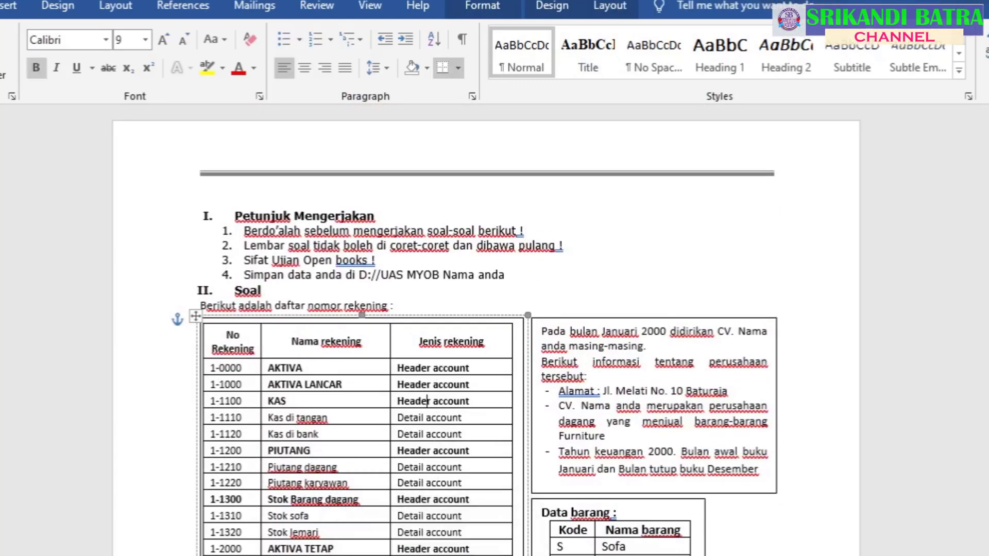
Switch to ABSS Accounting, open the Accounts List from the Accounts command centre and maximize its window
key(alt+Tab)
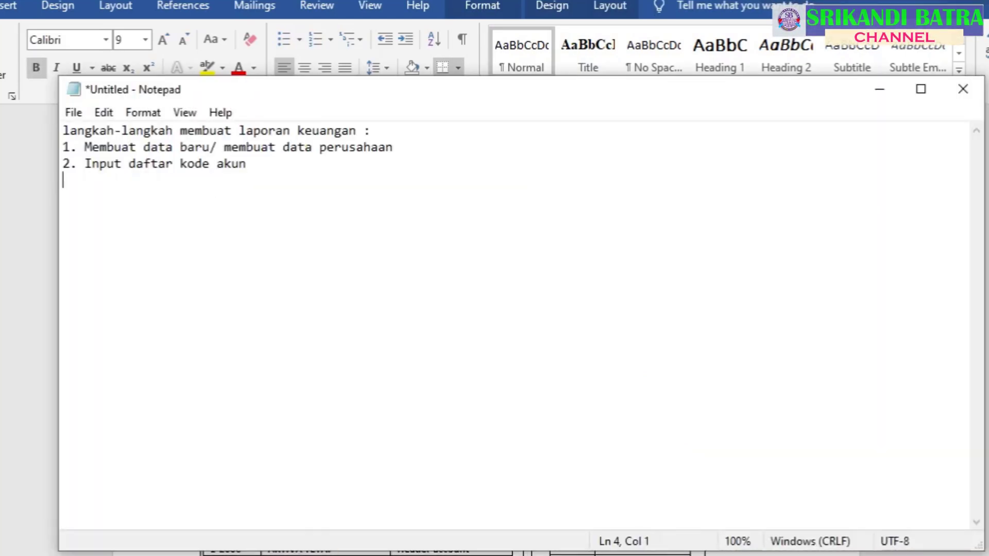
key(alt+Tab)
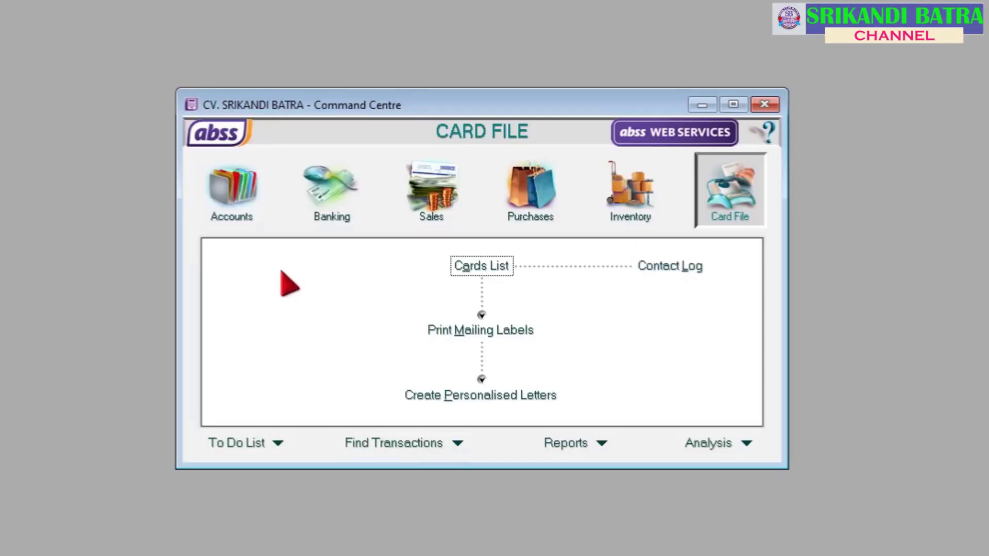
click(230, 201)
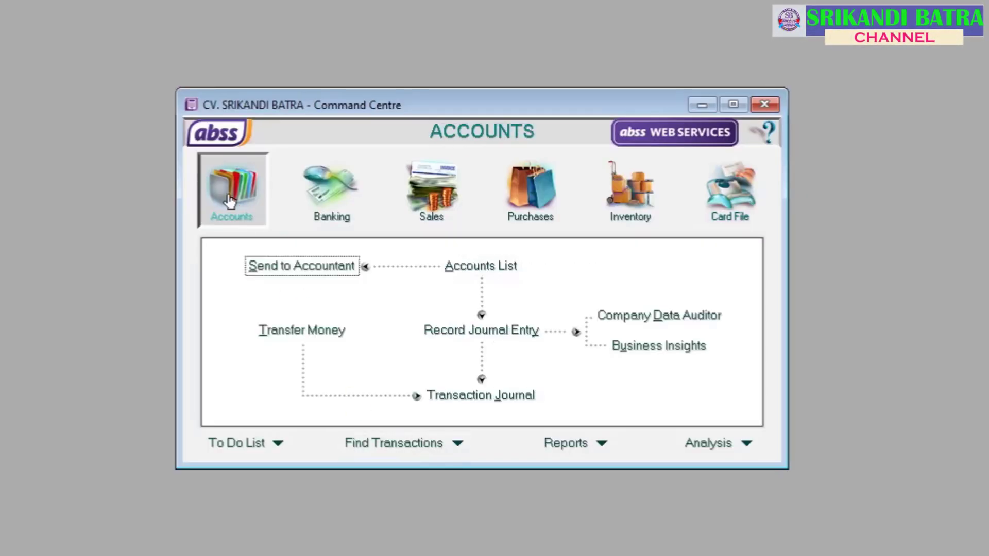
click(484, 266)
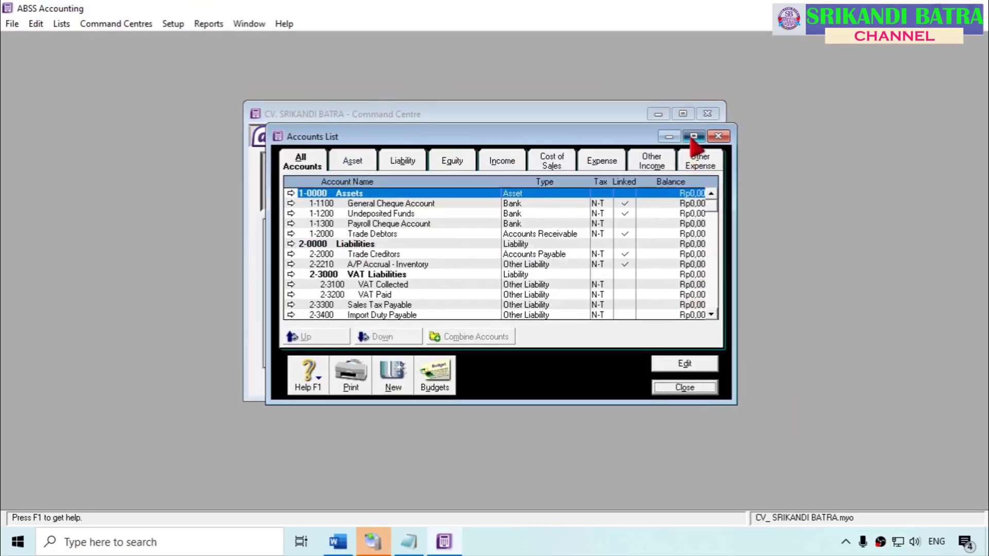
click(746, 133)
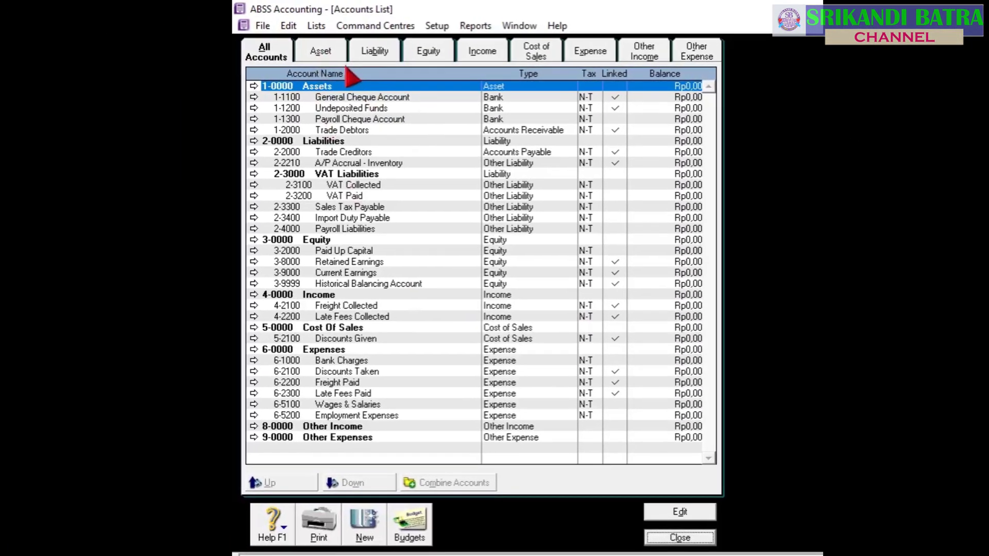
Look through the default accounts by category, from Asset, Liability and Equity to Income, Cost of Sales and Expense, ending on Asset
click(87, 48)
click(392, 54)
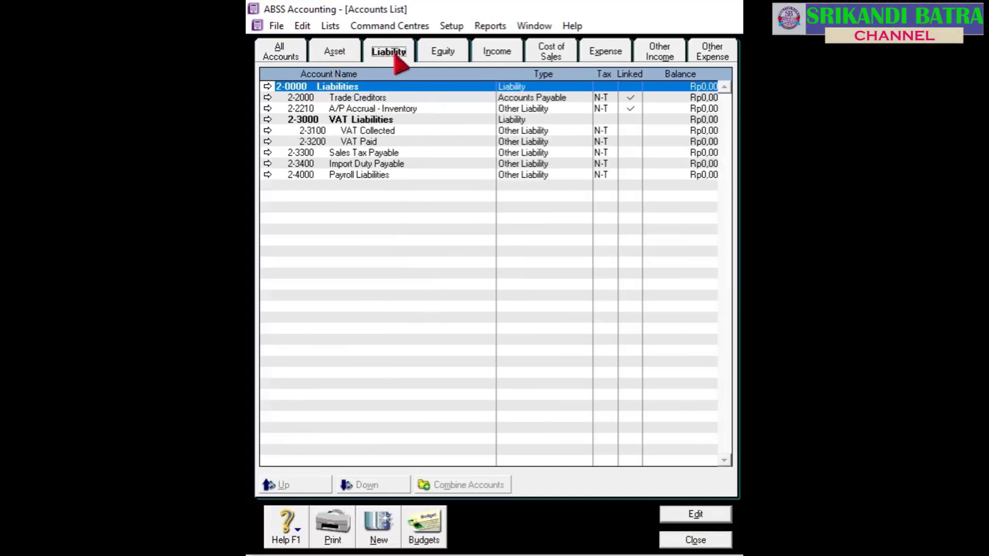
click(445, 56)
click(498, 55)
click(551, 54)
click(592, 54)
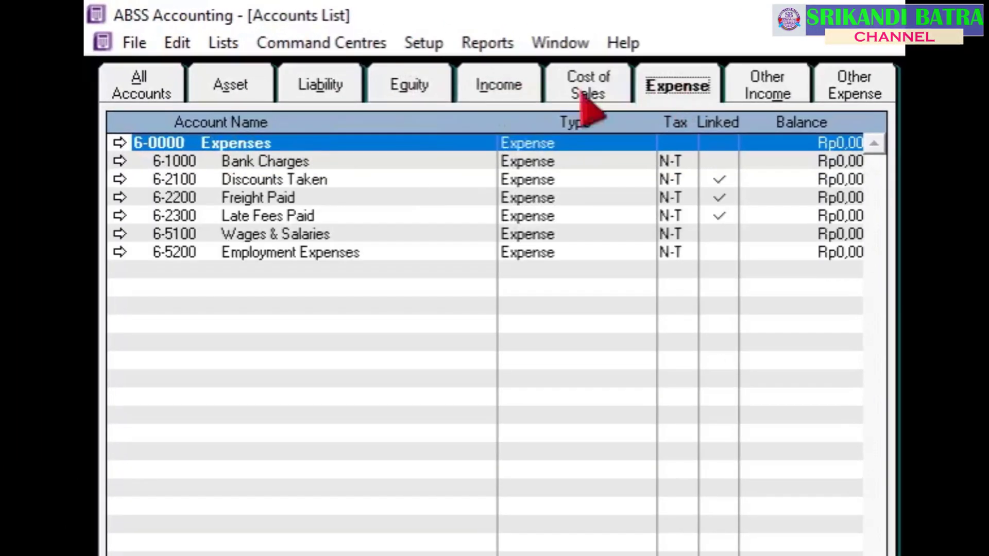
click(232, 86)
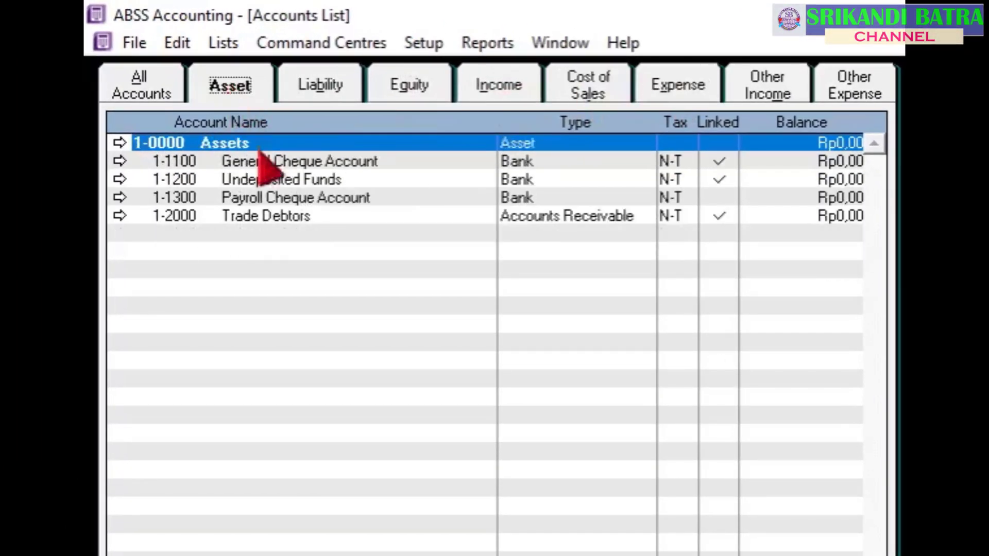
click(314, 101)
click(415, 103)
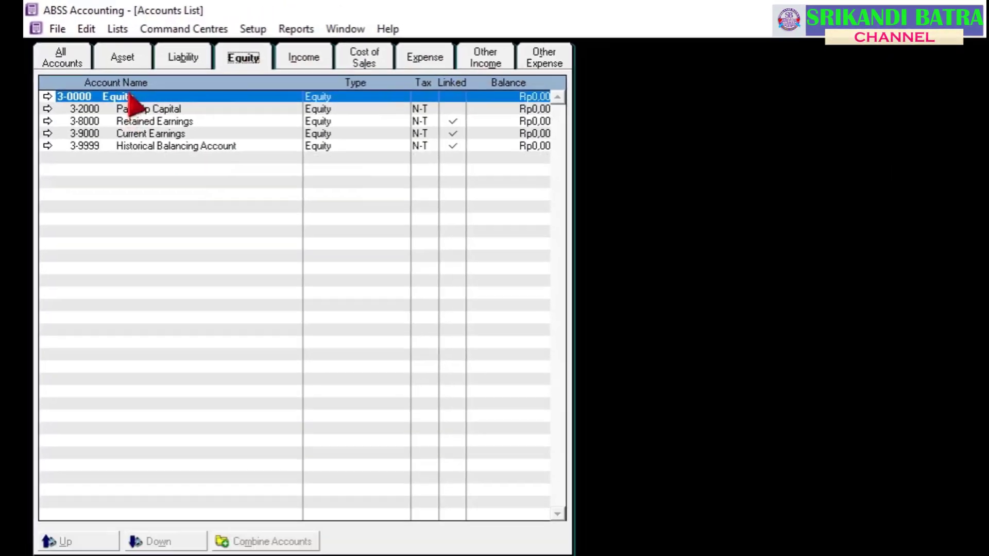
click(122, 57)
Switch to the Word document and examine the asset account numbers in the account table, starting from 1-0000 AKTIVA
click(338, 542)
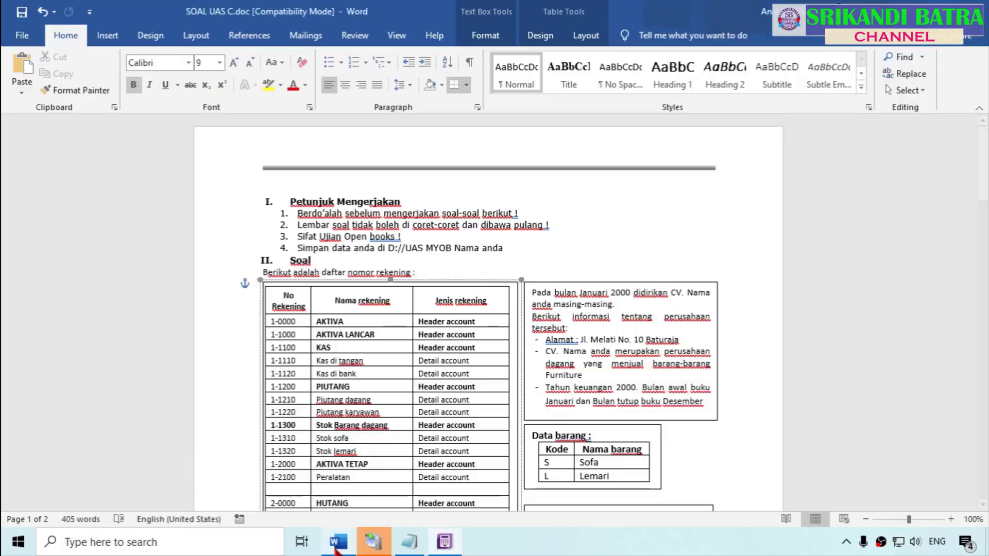
scroll(375, 373, down, 2)
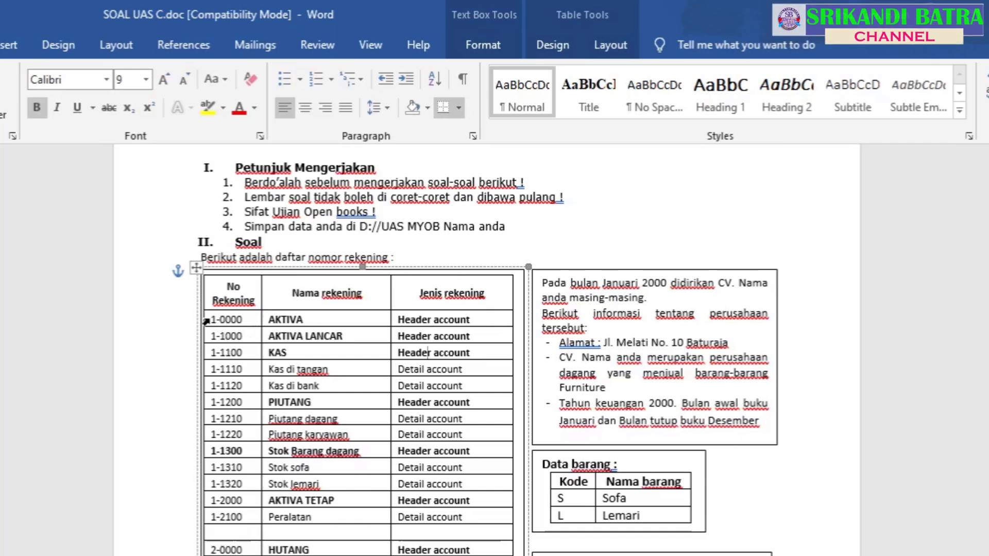
drag(213, 320, 215, 515)
click(242, 320)
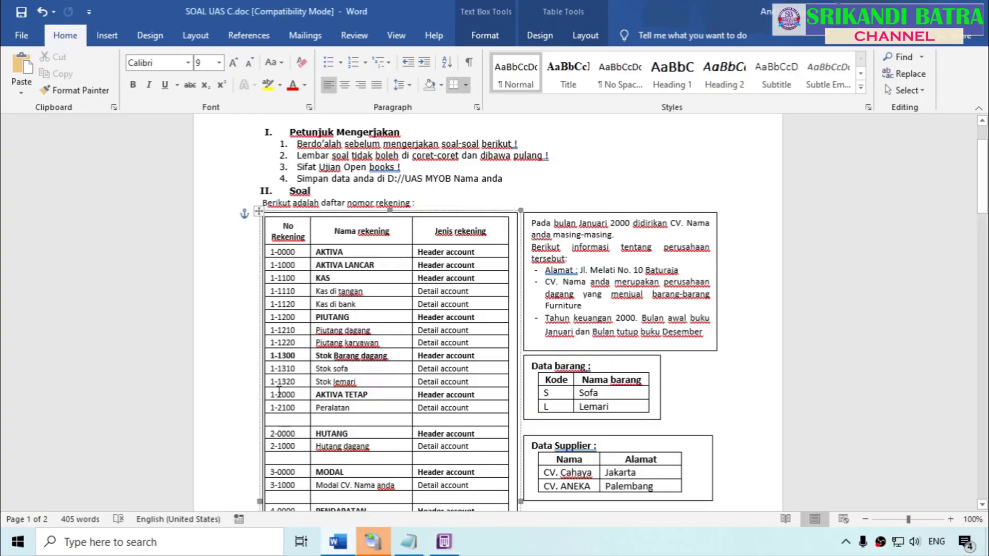
scroll(346, 474, down, 1)
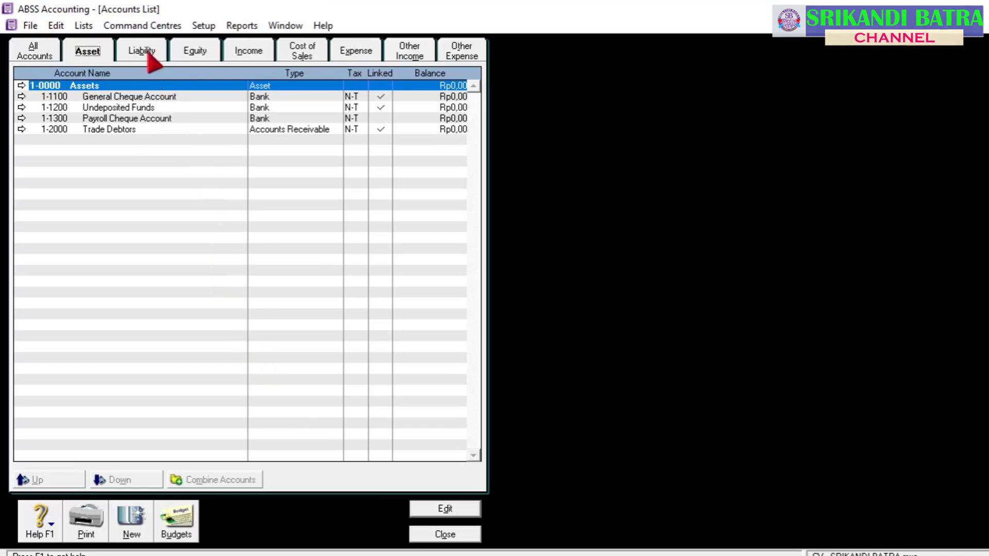
Check the Liability and Equity accounts in ABSS Accounting, and read the remaining account groups in the Word table
click(145, 57)
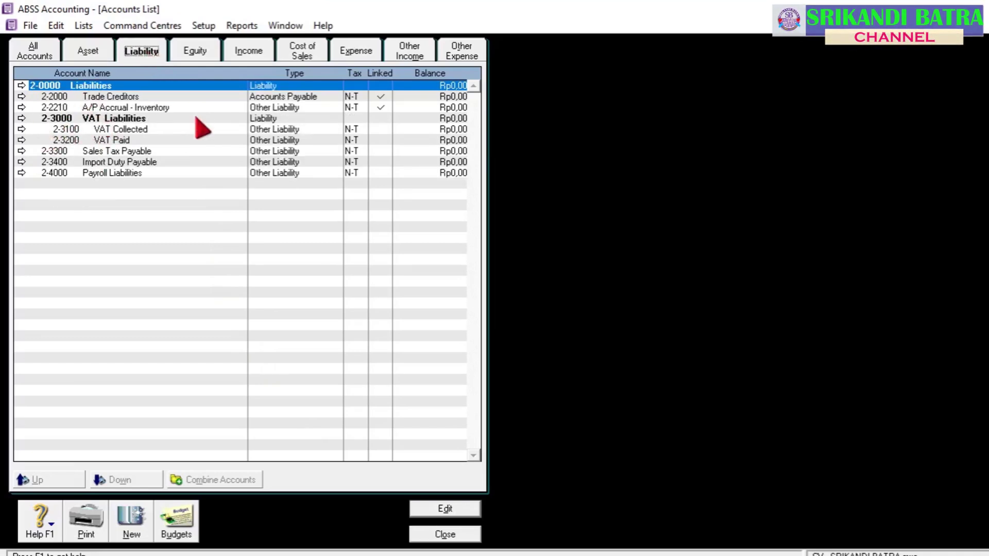
click(194, 51)
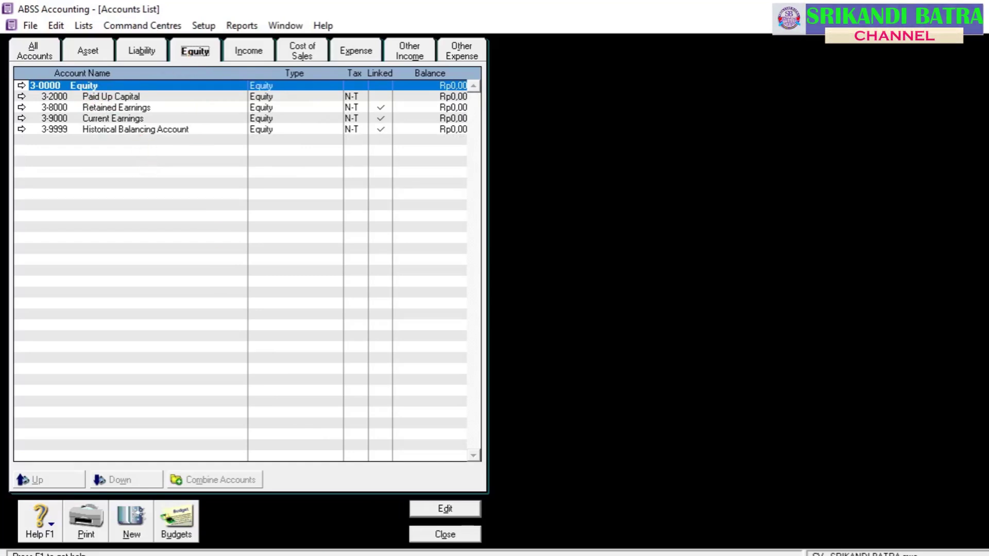
key(alt+Tab)
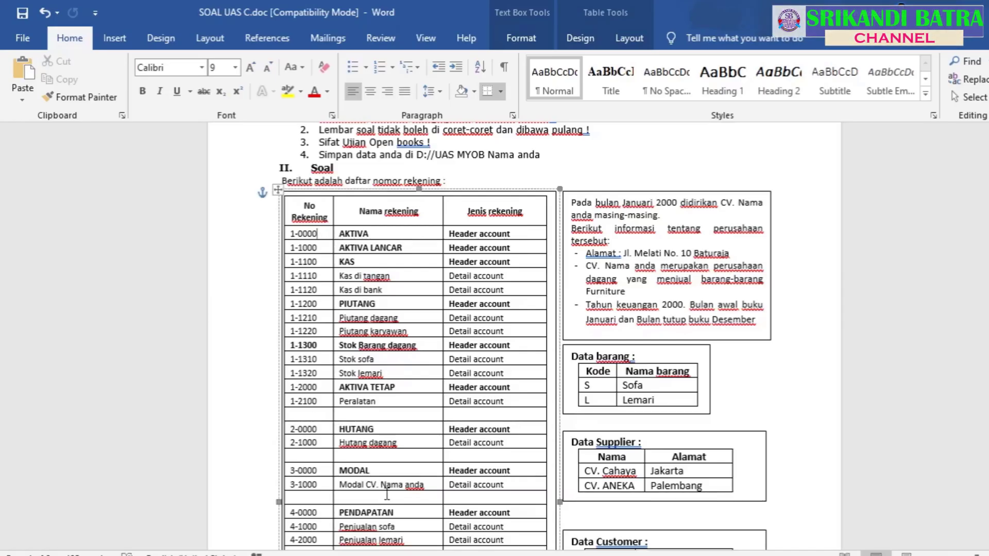
scroll(302, 477, down, 4)
scroll(301, 469, down, 5)
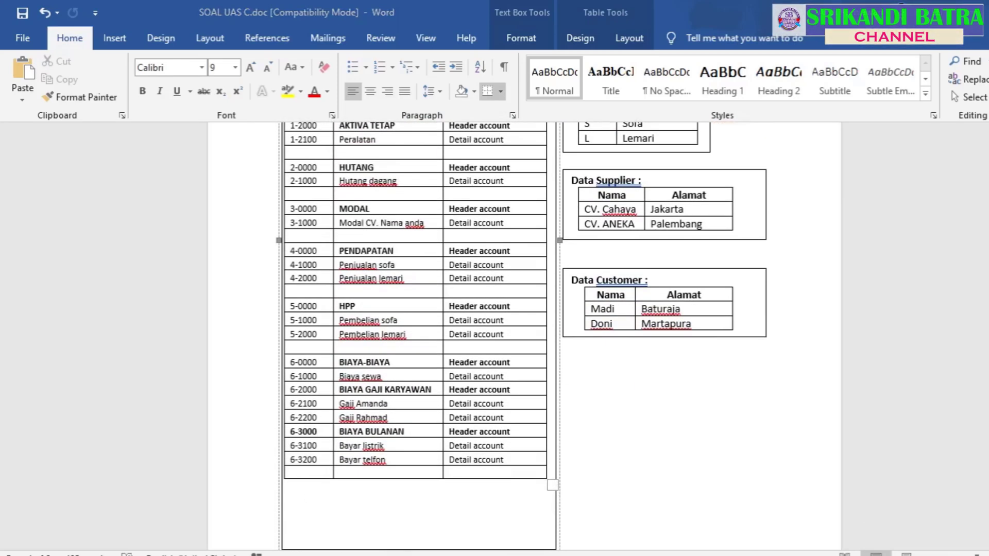
View the Income, Cost of Sales and Expense accounts in ABSS Accounting, go back through to Asset, and close the Accounts List
key(alt+Tab)
click(259, 55)
click(306, 56)
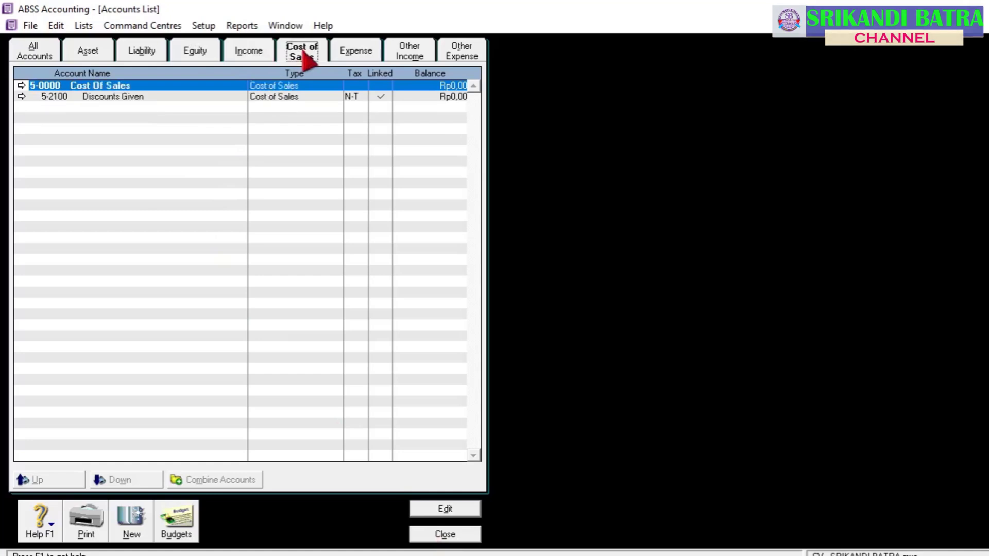
click(350, 55)
click(248, 56)
click(188, 56)
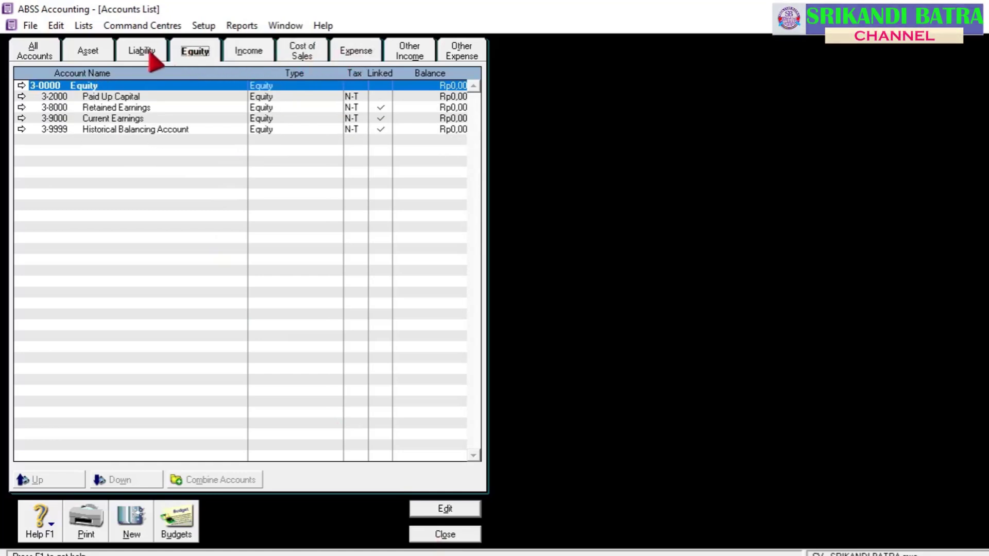
click(140, 55)
click(90, 54)
click(425, 532)
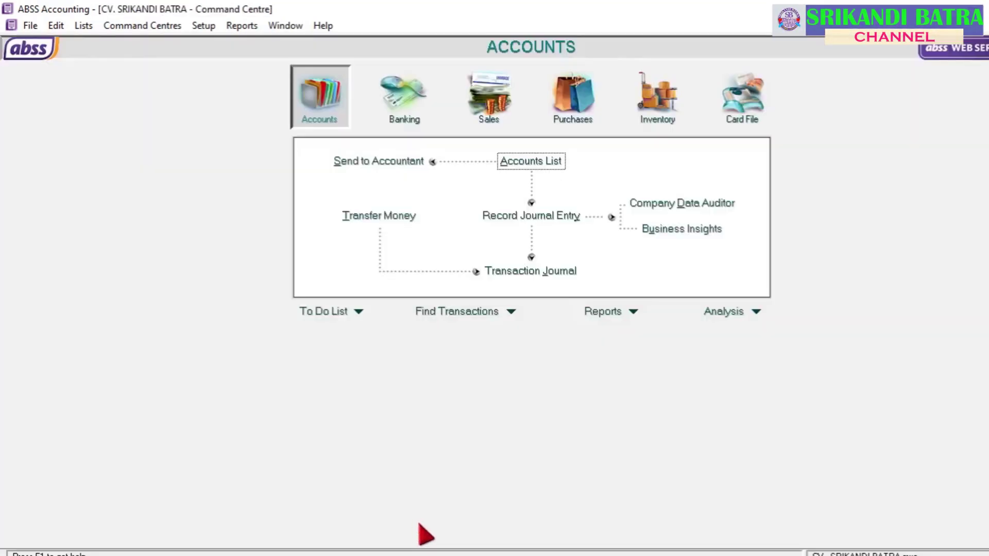
Review the upper part of the Word account table, and reopen the Accounts List in ABSS Accounting
key(alt+Tab)
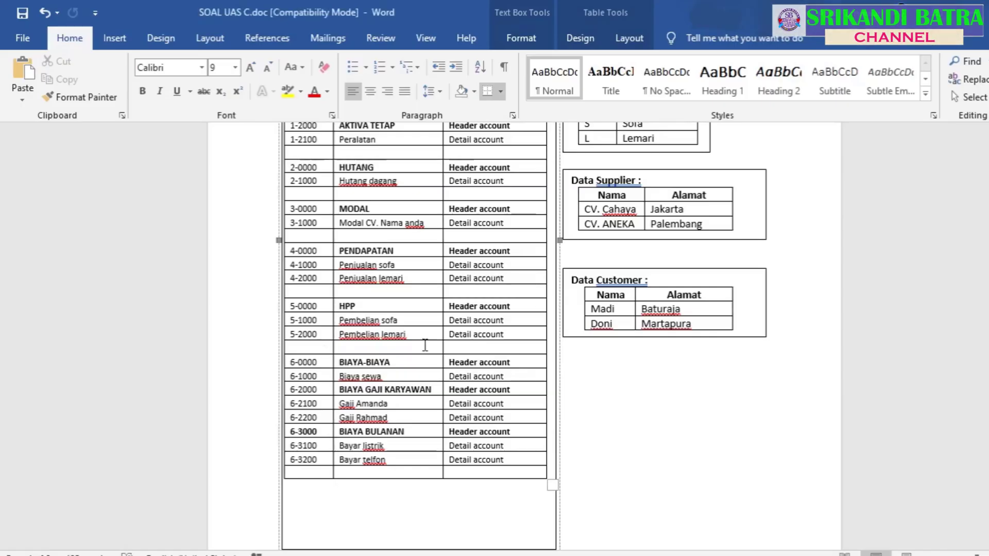
scroll(419, 342, up, 5)
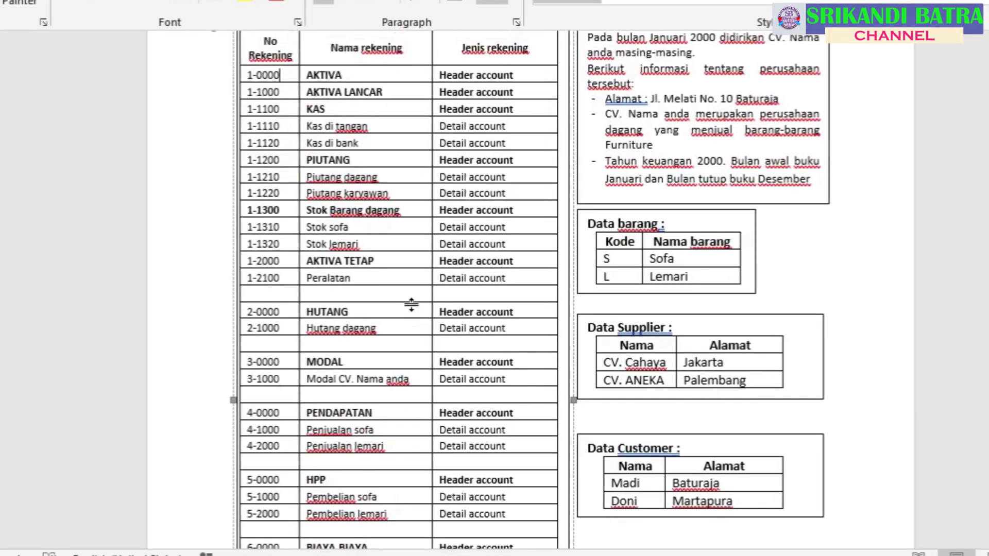
scroll(418, 319, up, 2)
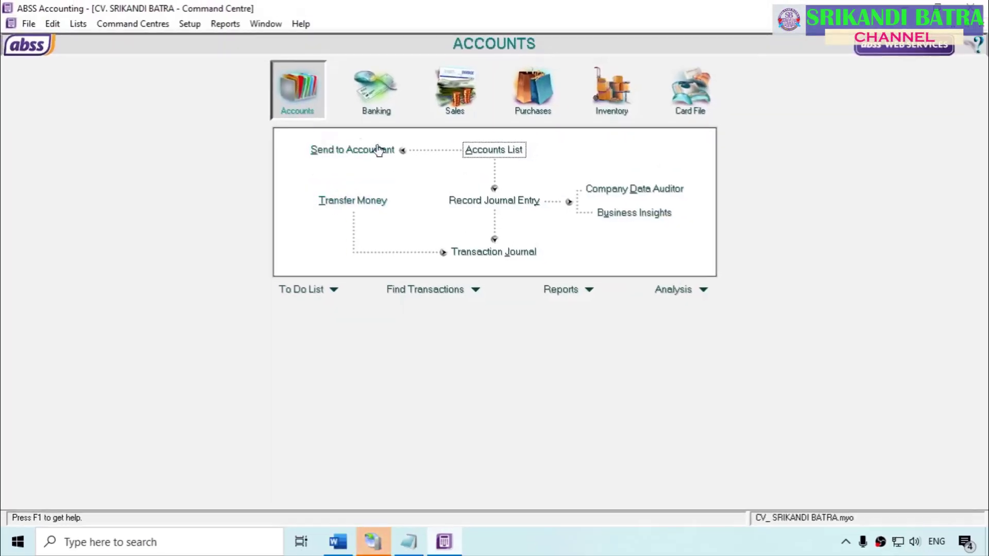
click(503, 151)
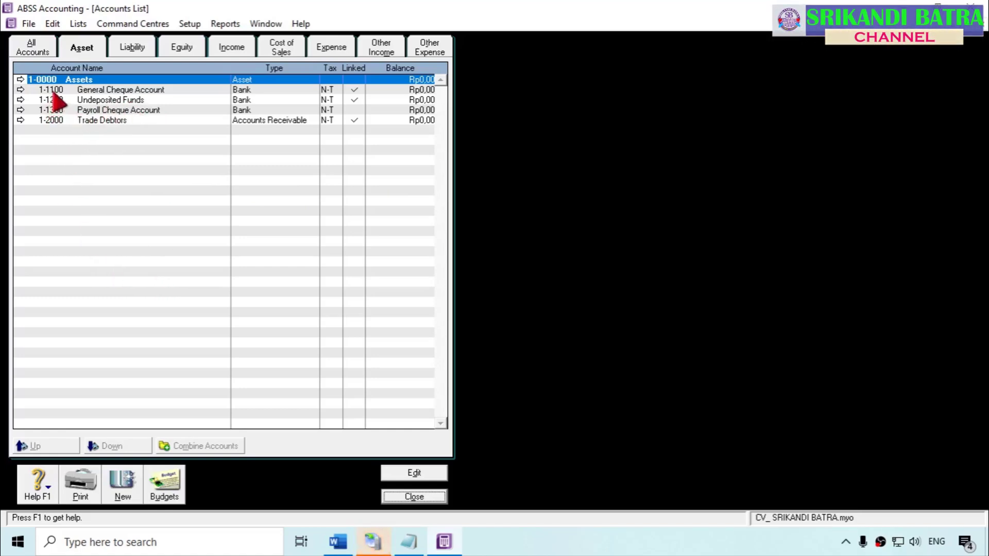
Check the cash and receivable account numbers from 1-1100 KAS onward in the Word table, and return to the ABSS Asset accounts
click(337, 542)
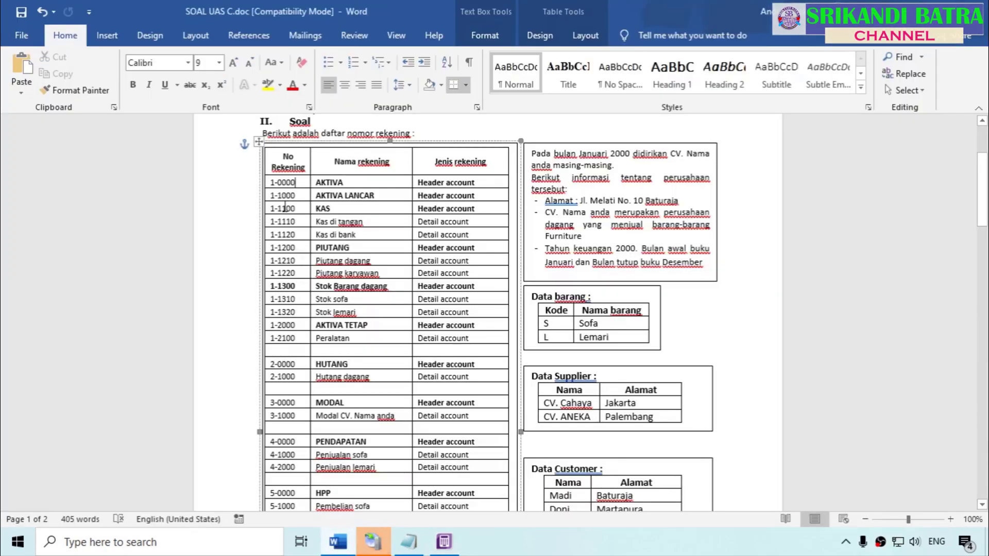
drag(297, 211, 291, 252)
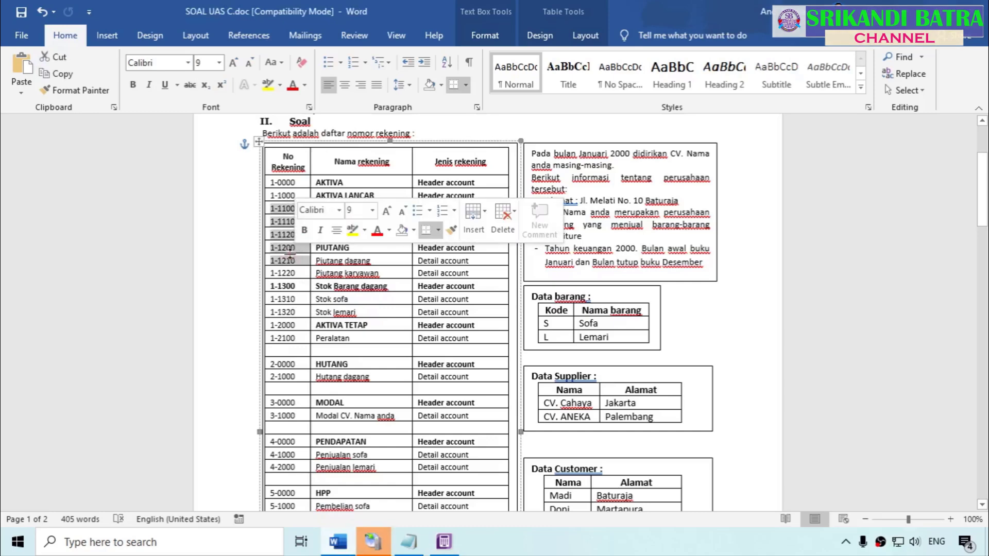
click(286, 222)
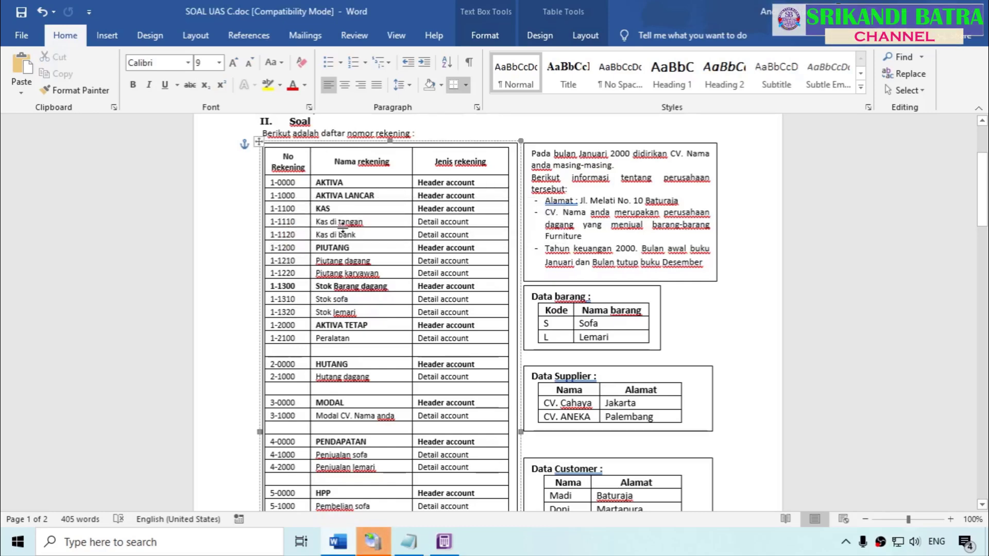
click(445, 545)
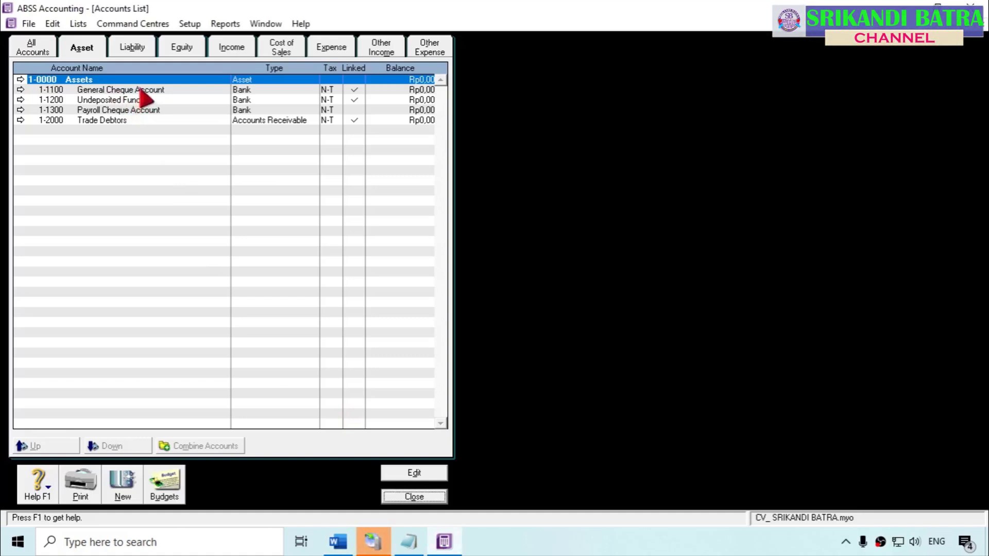
Change the account number of General Cheque Account to 1-0001 and of Undeposited Funds to 1-0002
click(137, 89)
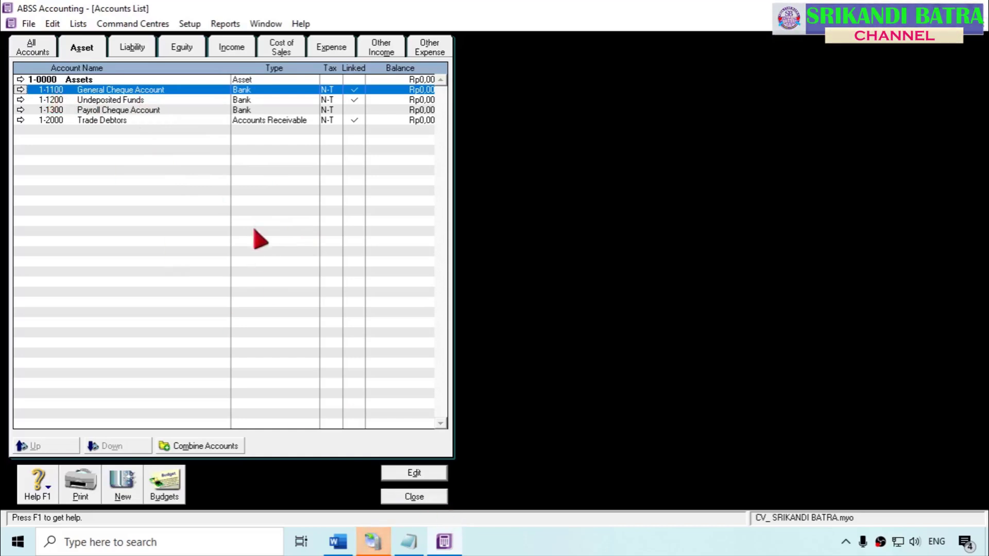
click(414, 473)
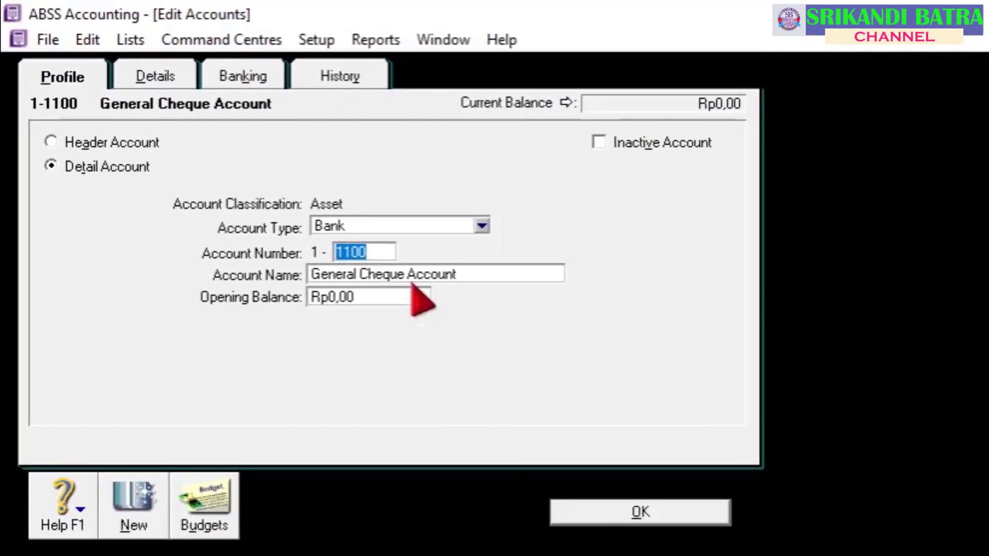
text(0001)
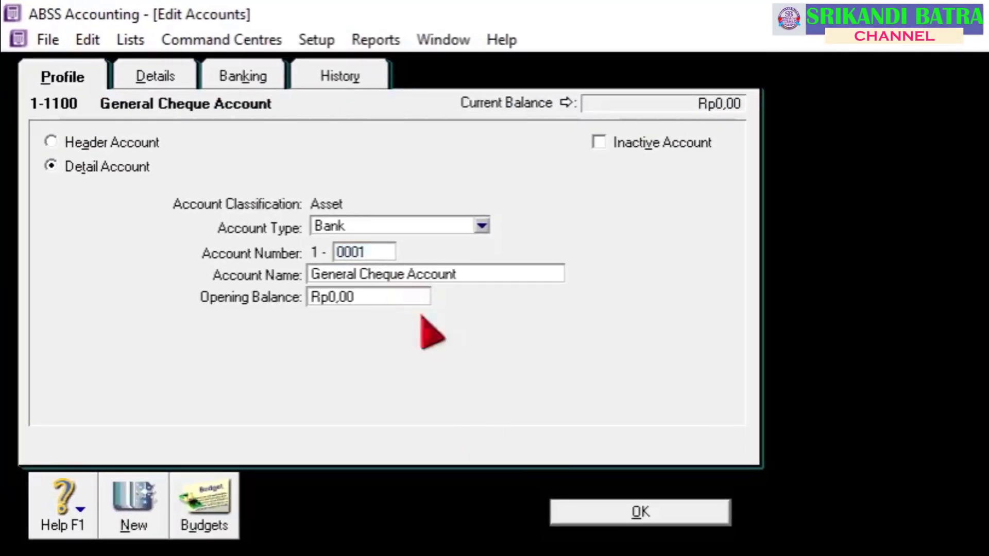
click(665, 514)
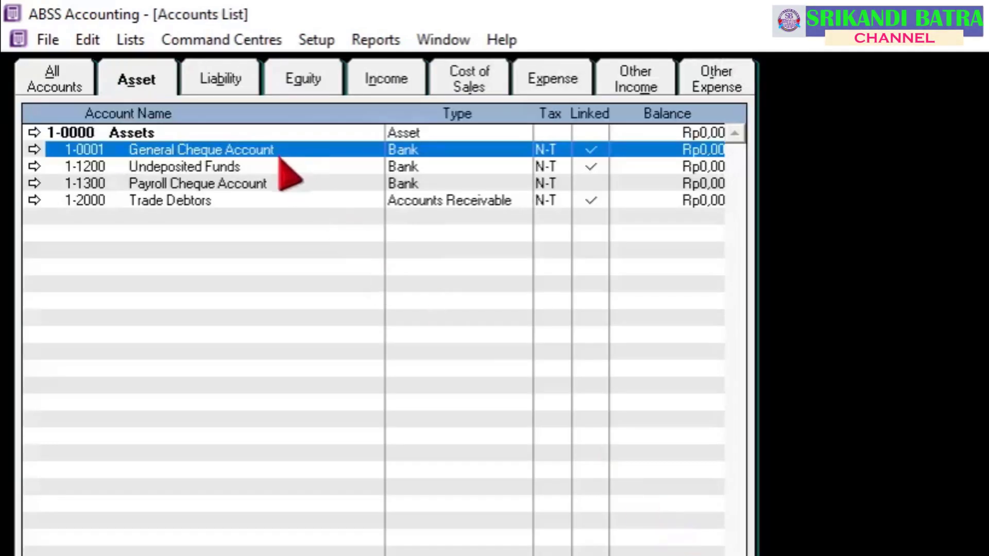
click(309, 168)
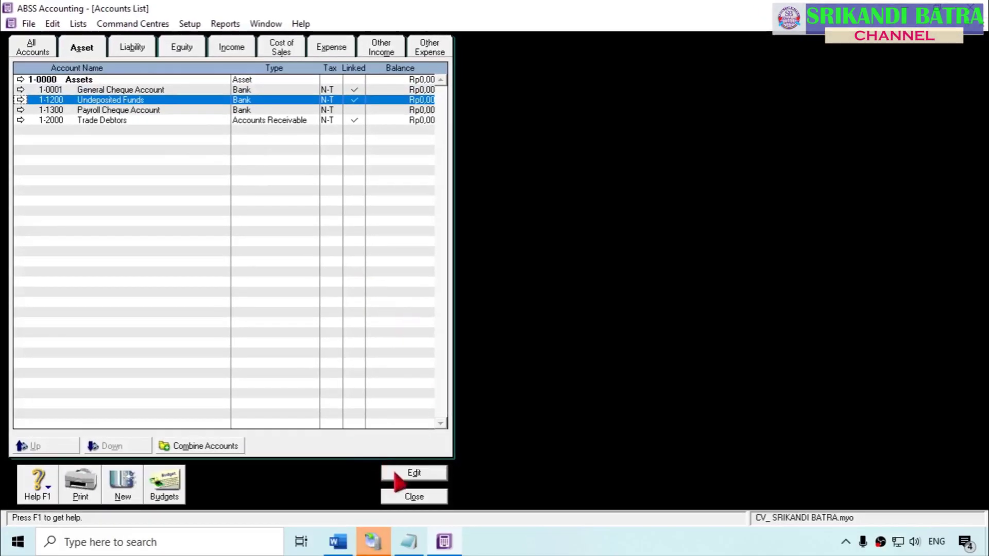
click(407, 473)
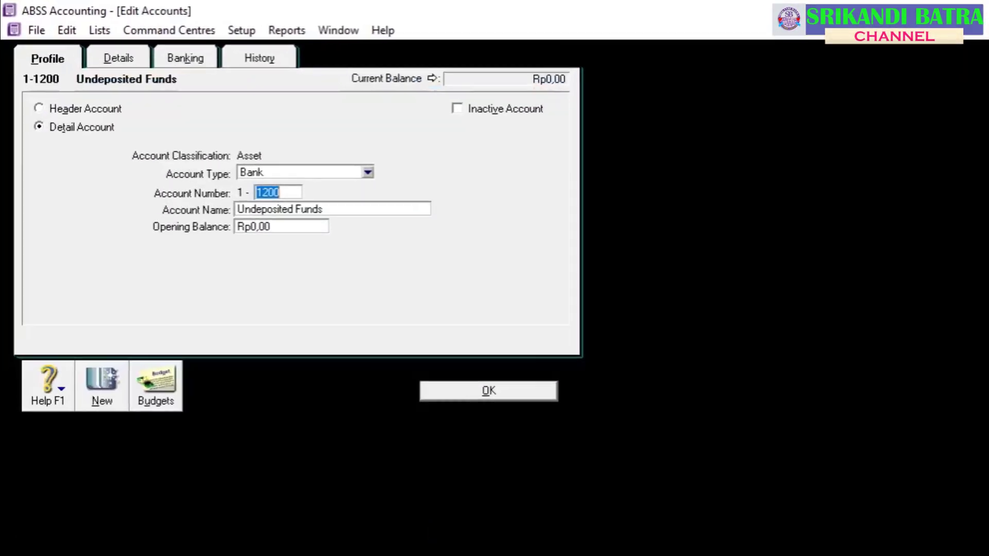
text(02)
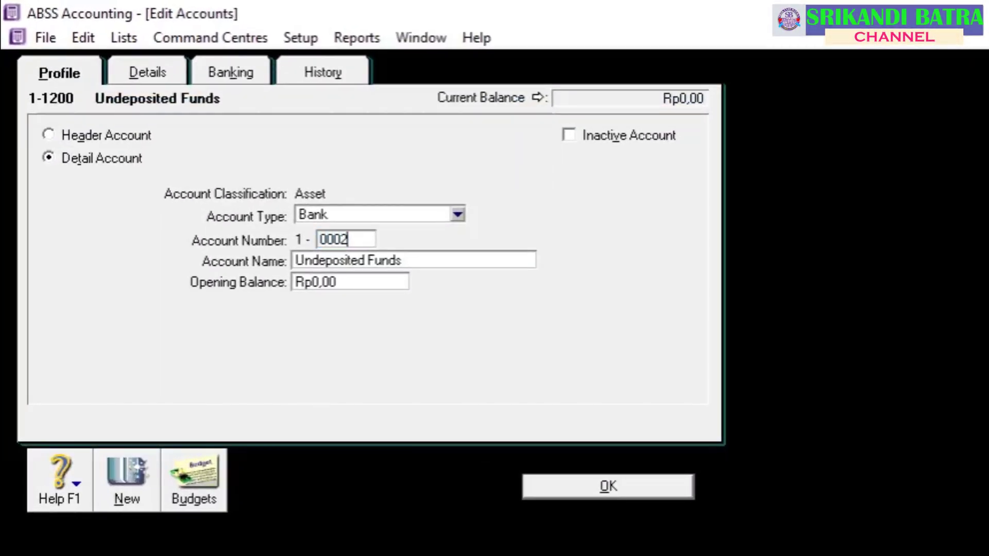
click(616, 492)
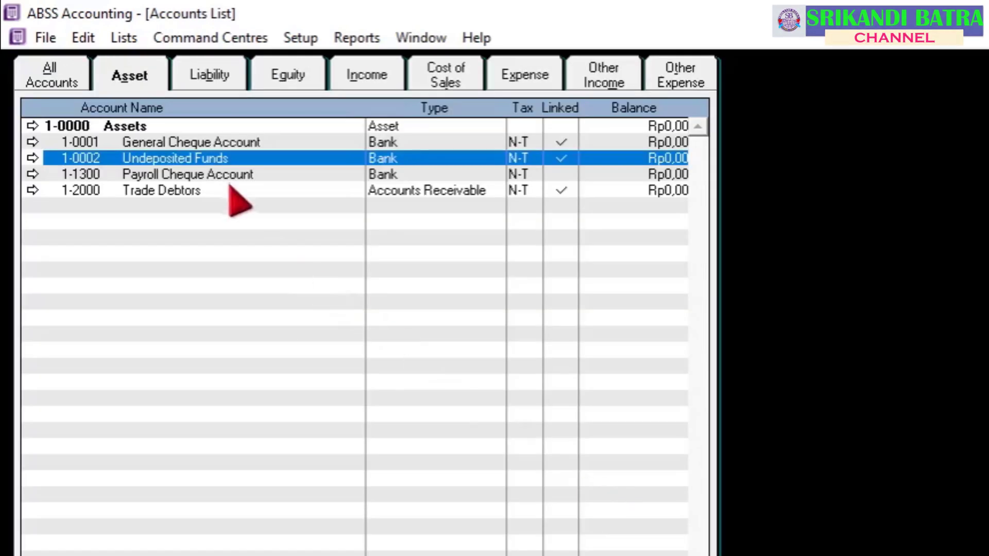
Change the account number of Payroll Cheque Account to 1-0003 and of Trade Debtors to 1-0004
click(228, 176)
key(Return)
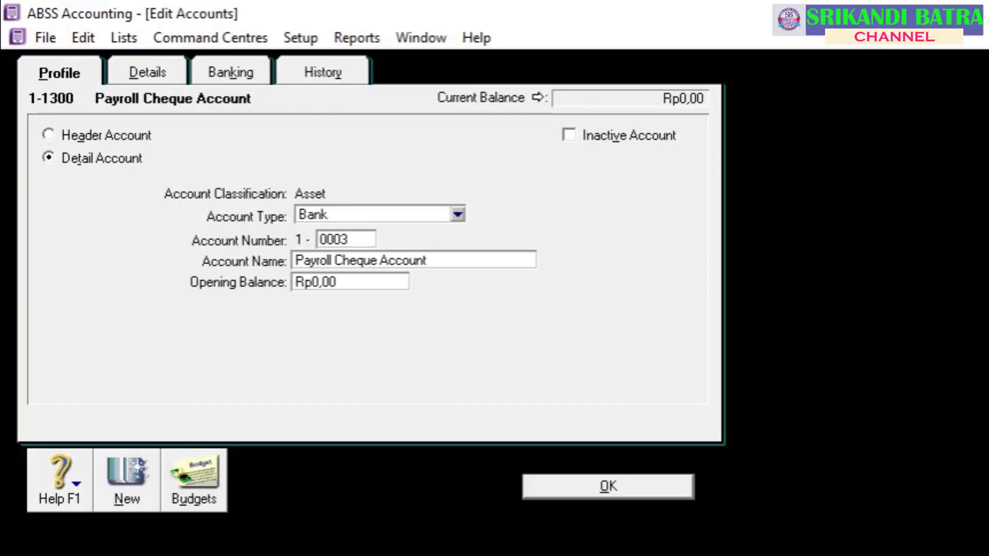
click(626, 492)
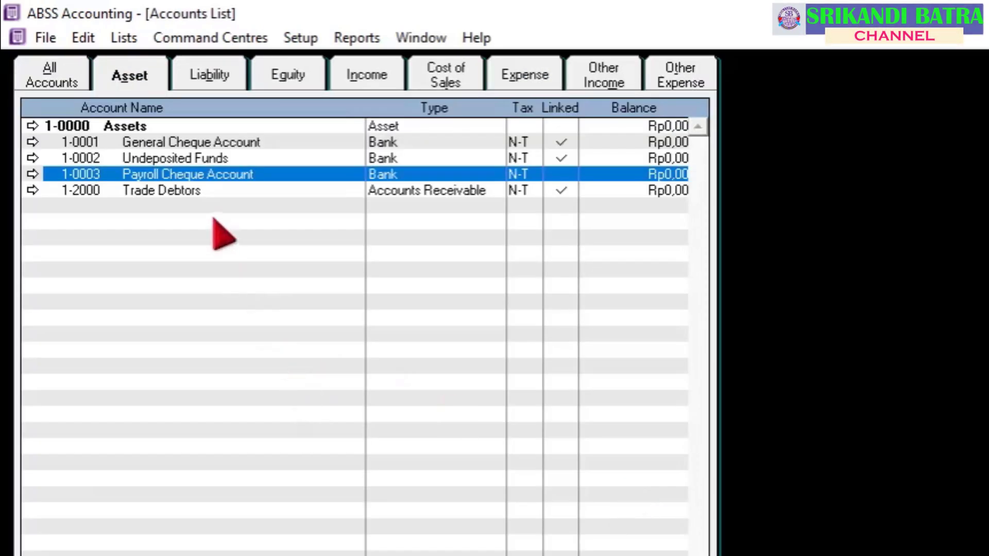
click(203, 188)
key(Return)
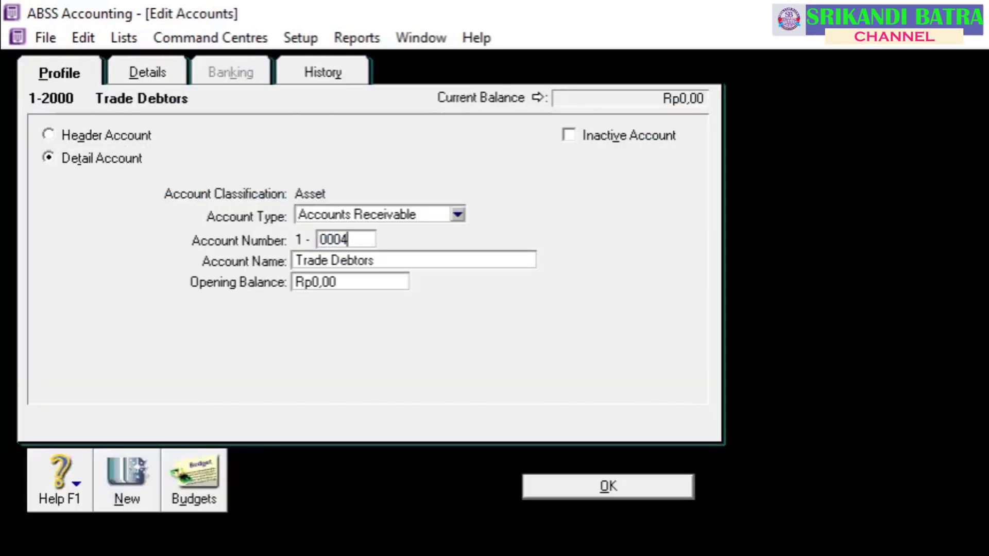
click(618, 489)
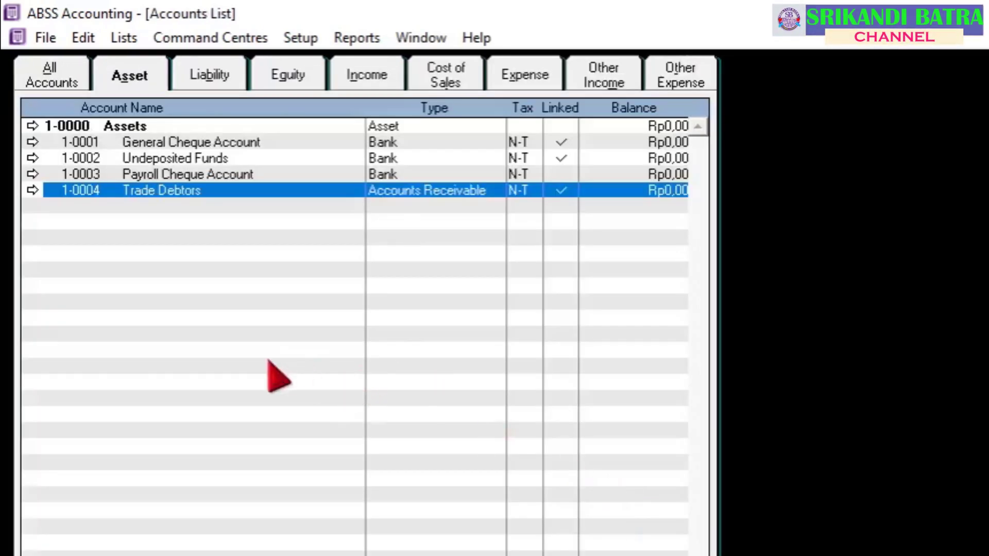
Check the 1-0000 row in the Word account table, and rename the Assets header account to AKTIVA in ABSS Accounting
key(alt+Tab)
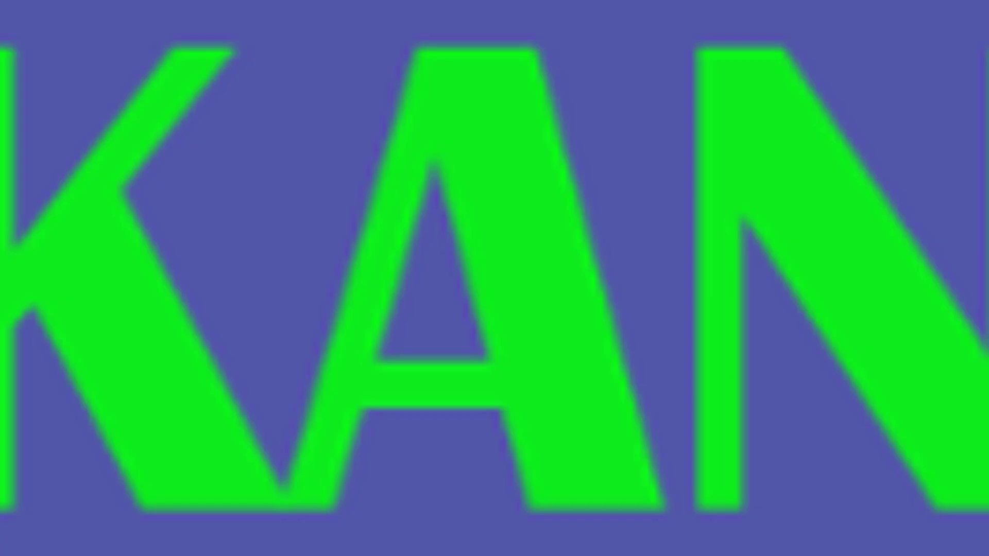
double_click(184, 172)
click(274, 170)
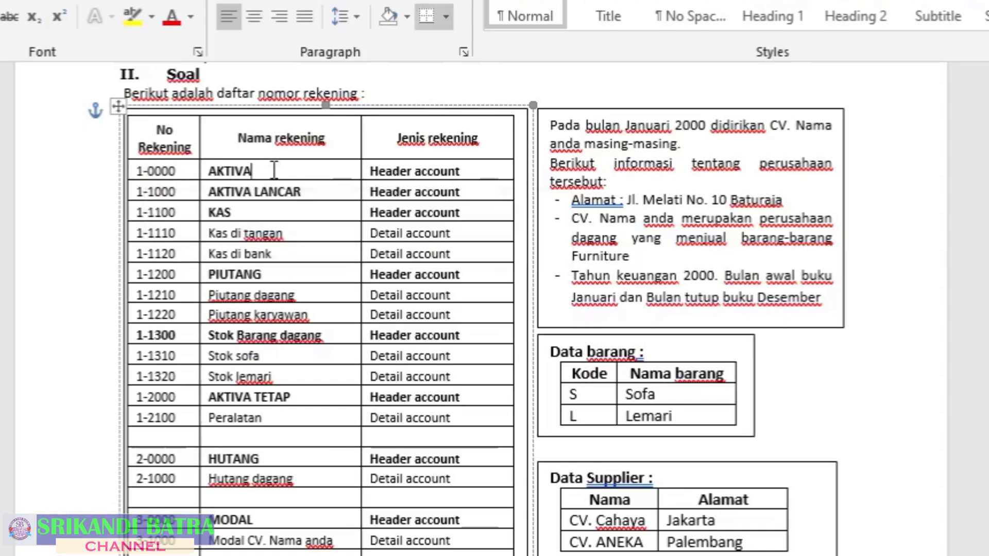
key(alt+Tab)
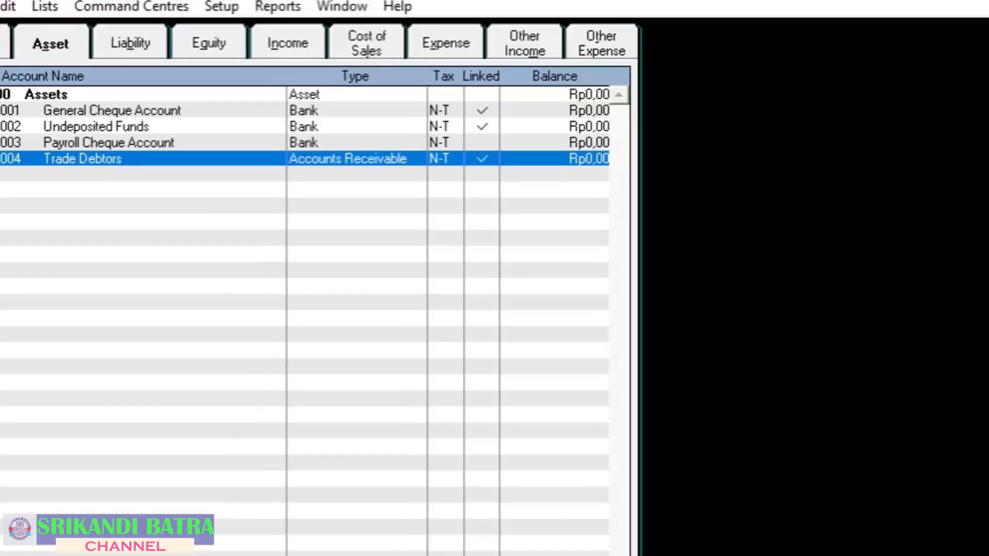
click(1, 90)
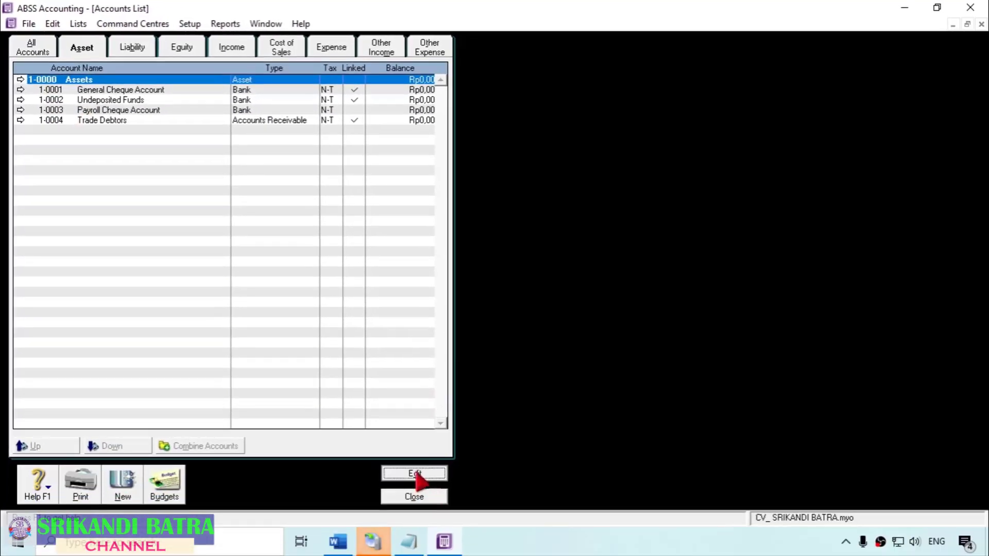
click(418, 477)
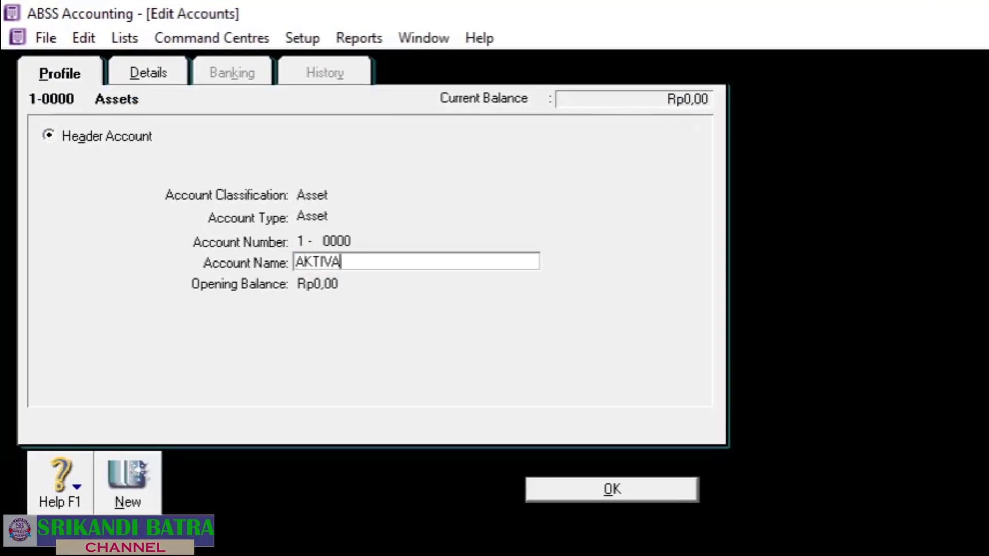
click(597, 492)
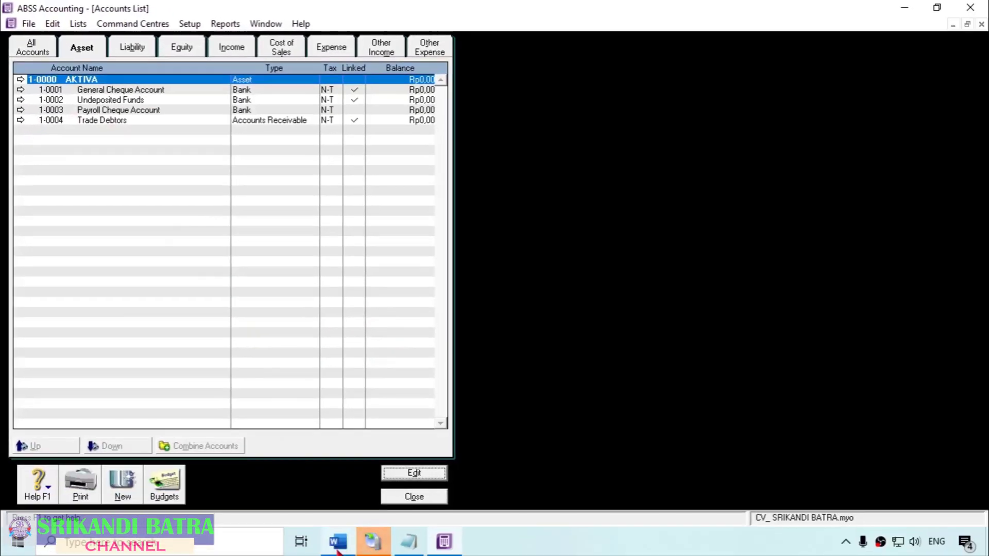
Look up the 1-1000 row in the Word table, and start a new ABSS asset account numbered 1-1000 and named AKTIVA LANCAR
click(337, 541)
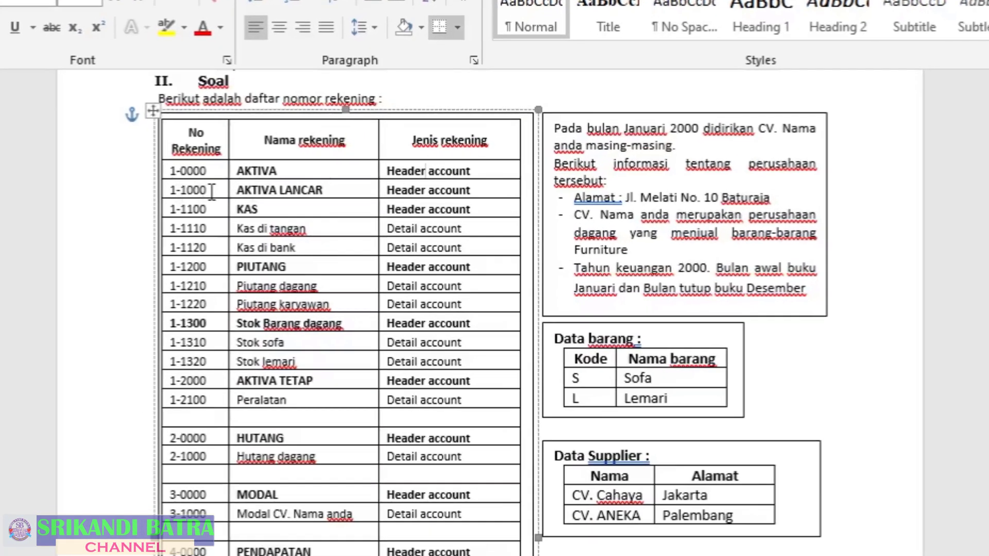
double_click(275, 194)
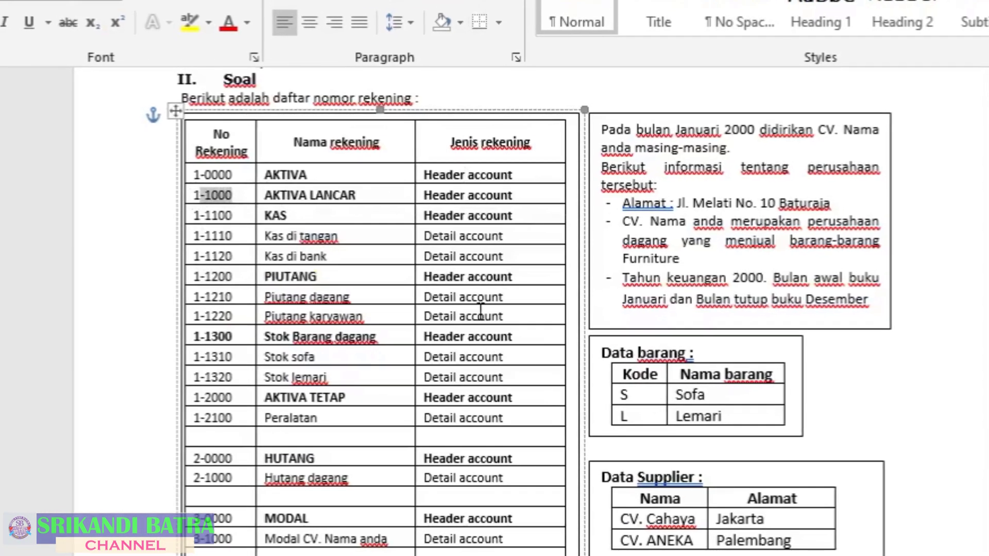
click(485, 199)
click(485, 554)
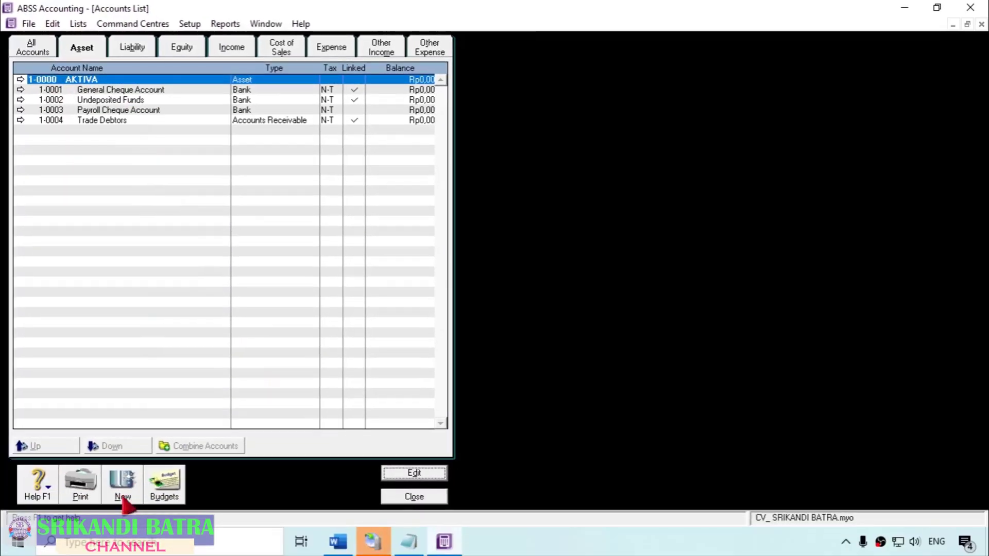
click(123, 487)
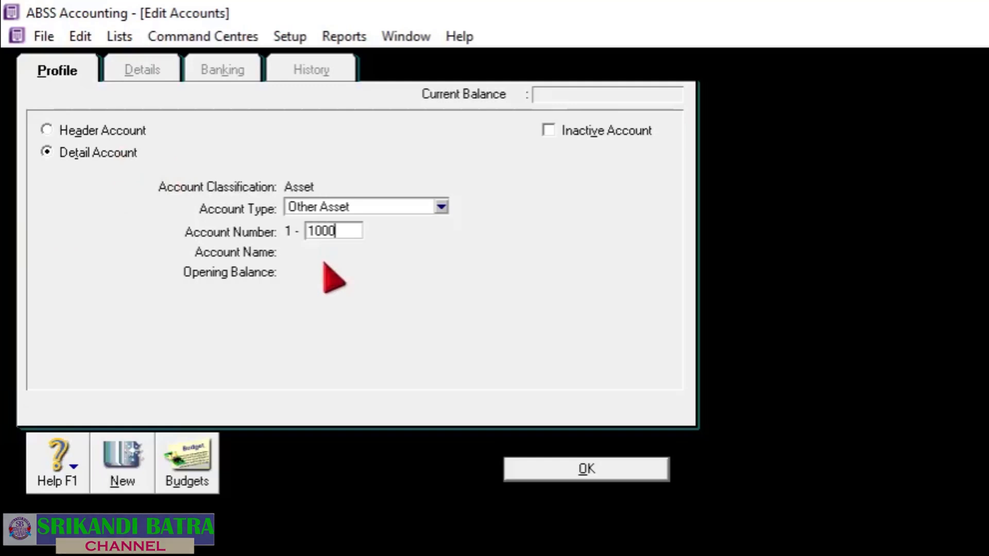
text(1000)
key(Tab)
text(AKT)
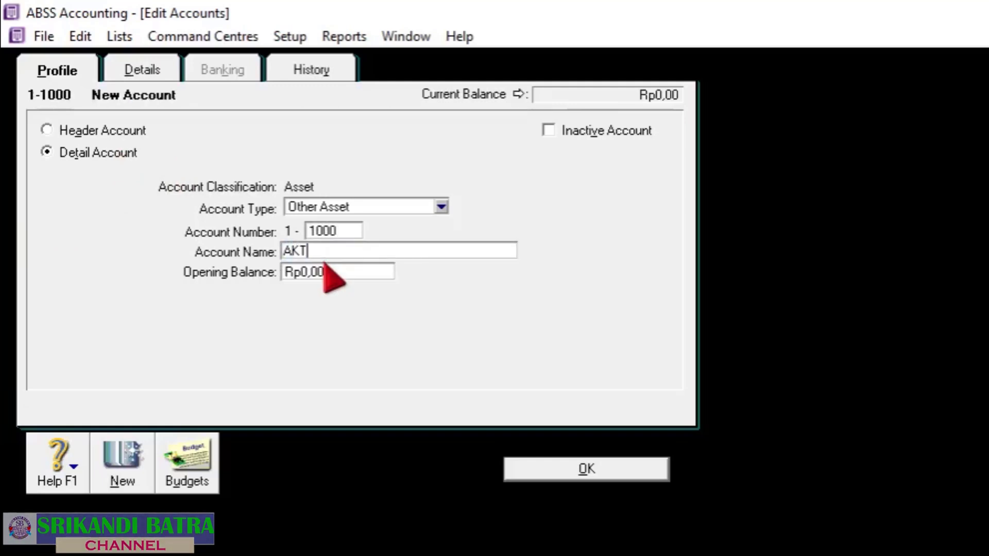
text(IVA LANCAR)
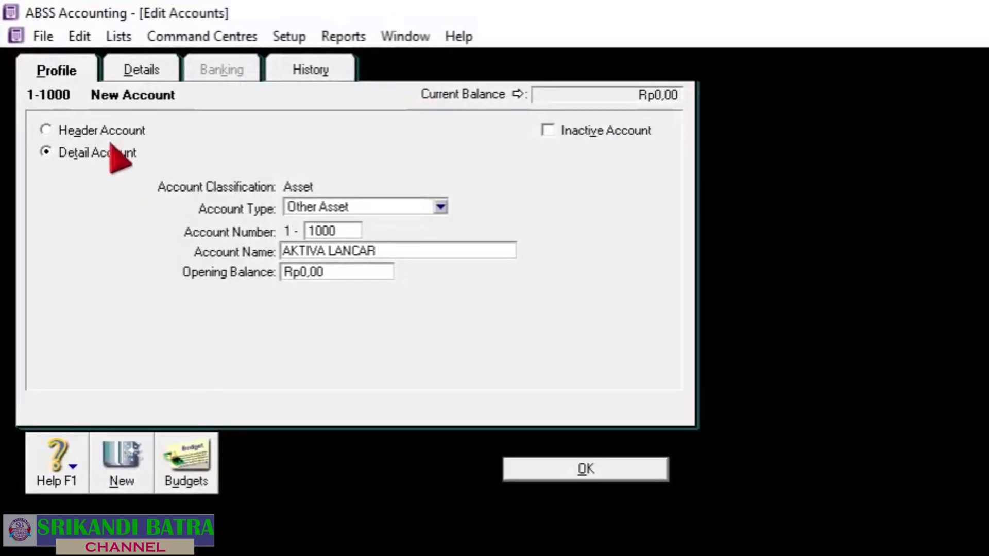
click(104, 132)
click(93, 152)
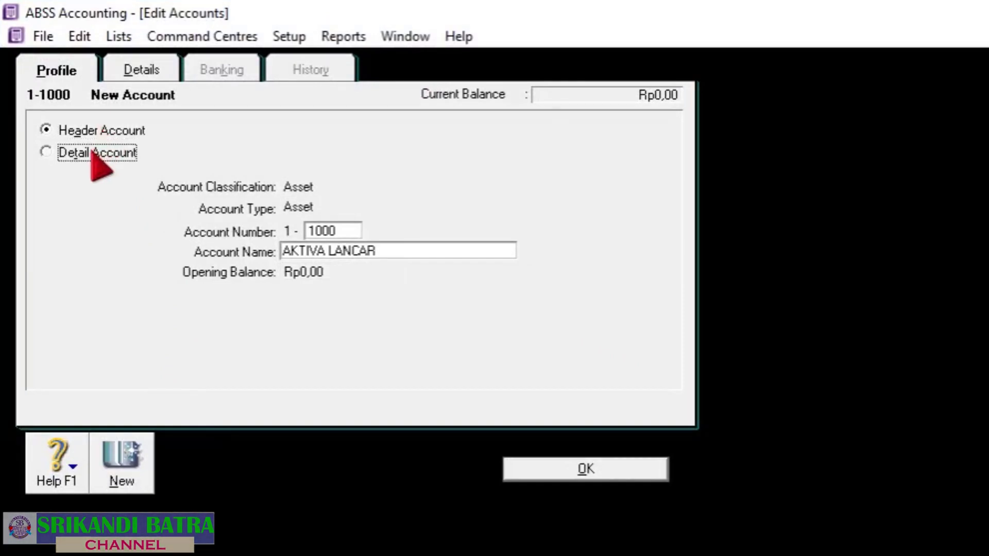
click(103, 130)
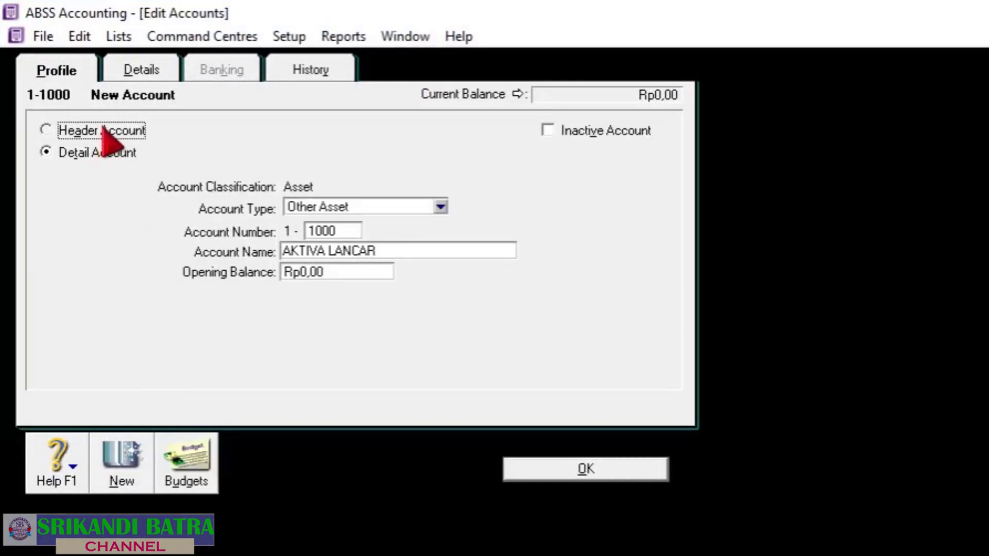
click(87, 153)
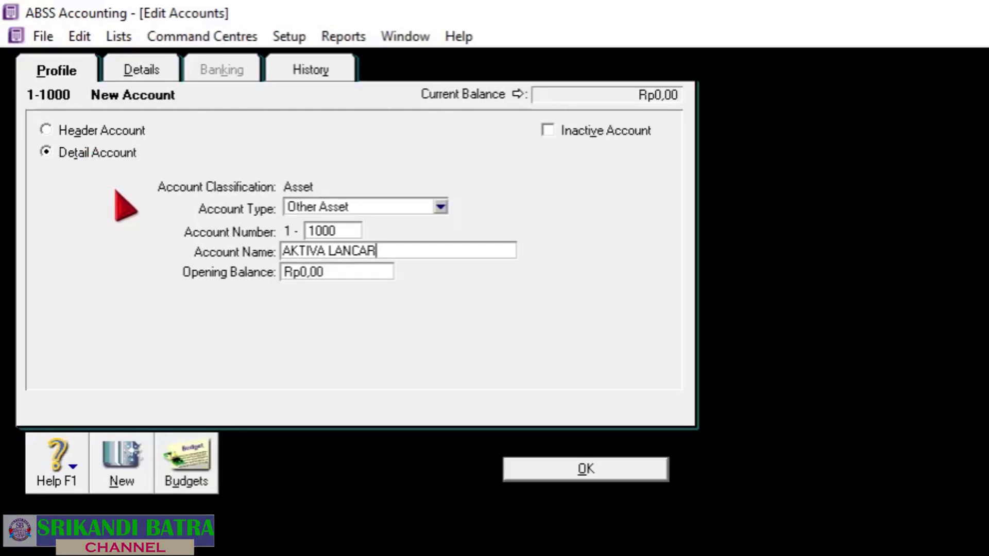
Make AKTIVA LANCAR a Header Account, checking its type against the Word table, and save the new account
click(121, 133)
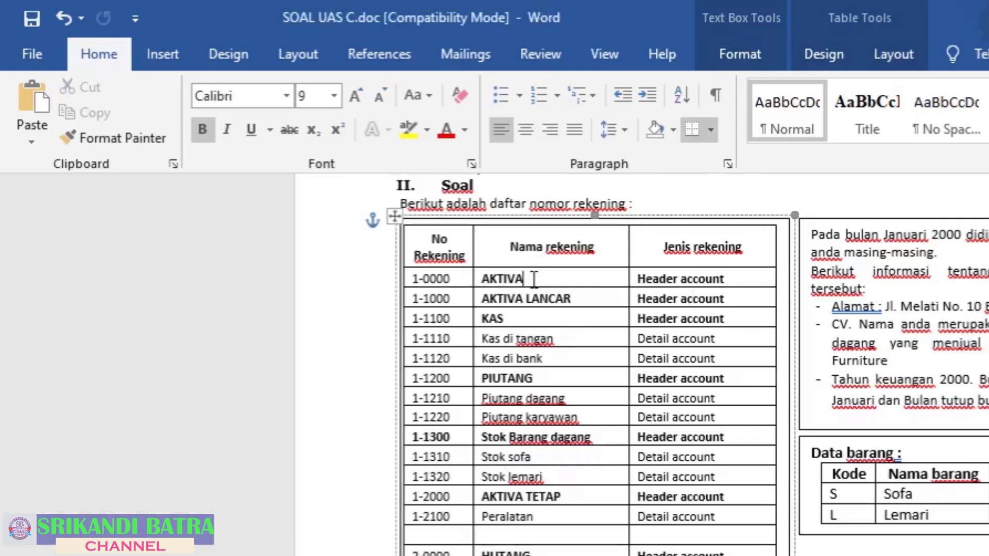
click(578, 299)
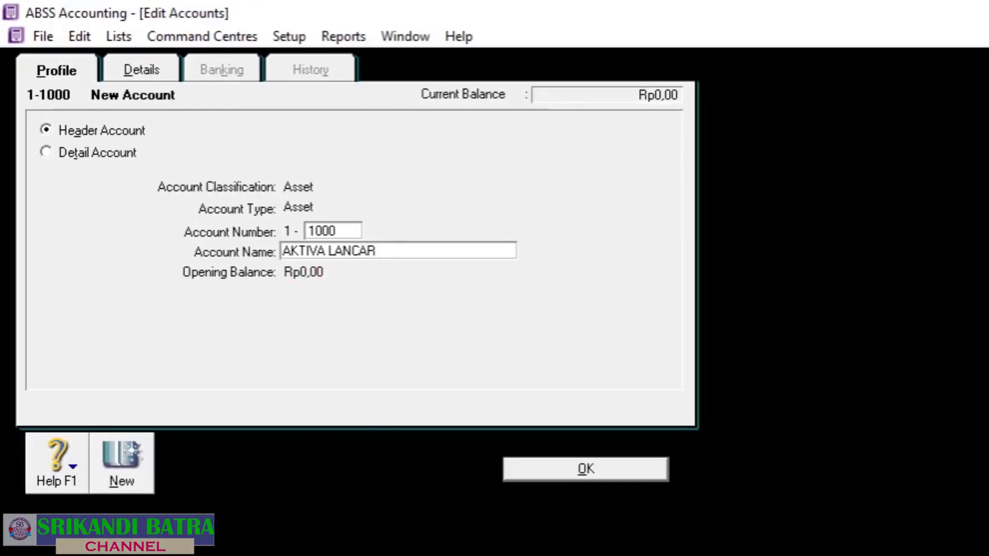
key(alt+Tab)
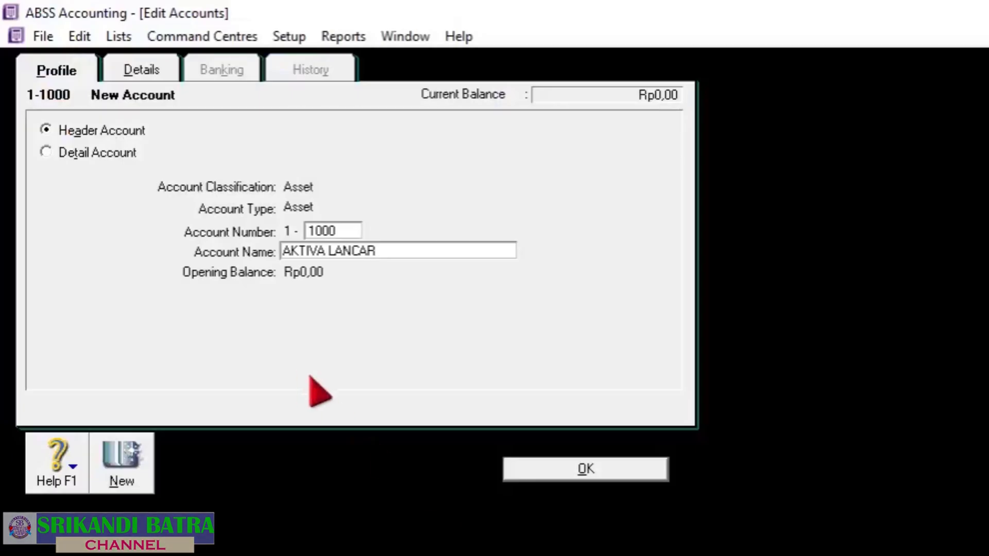
click(60, 129)
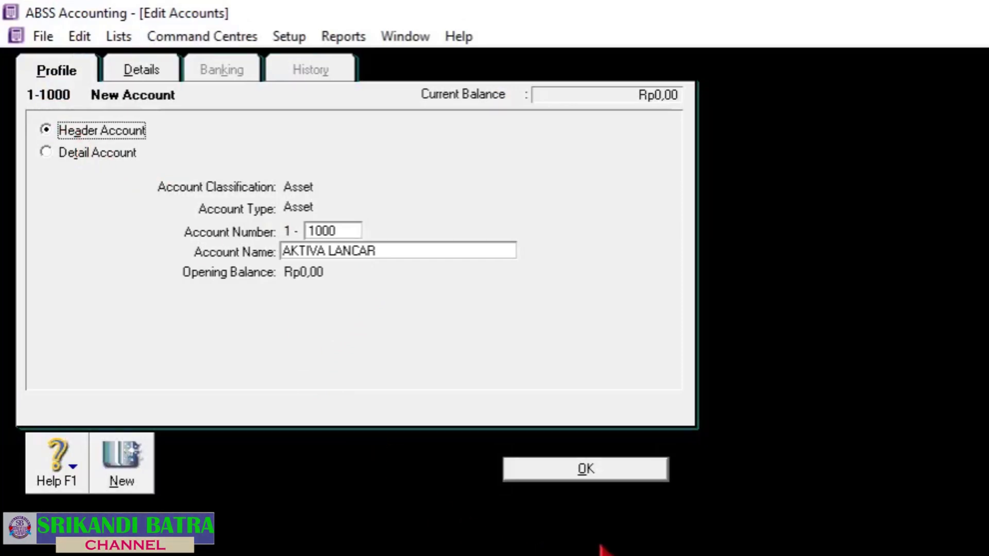
click(580, 472)
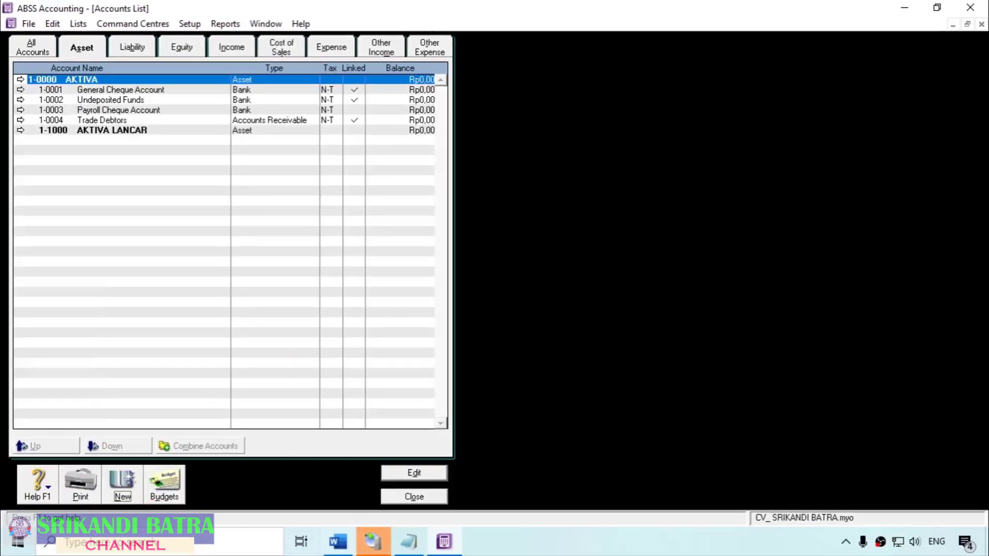
Look up the 1-1100 KAS row and its detail accounts in the Word account table, and return to ABSS Accounting
click(353, 555)
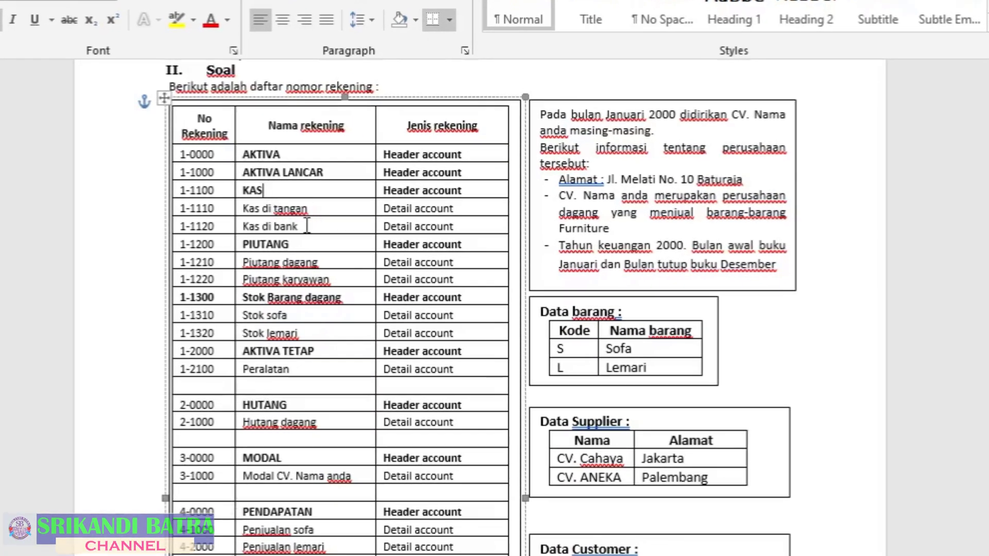
click(305, 228)
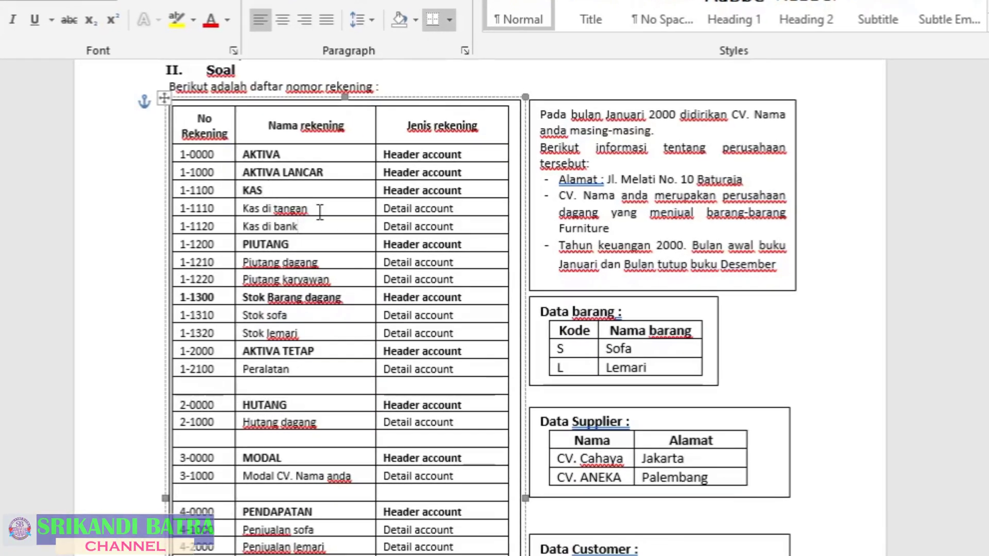
double_click(256, 191)
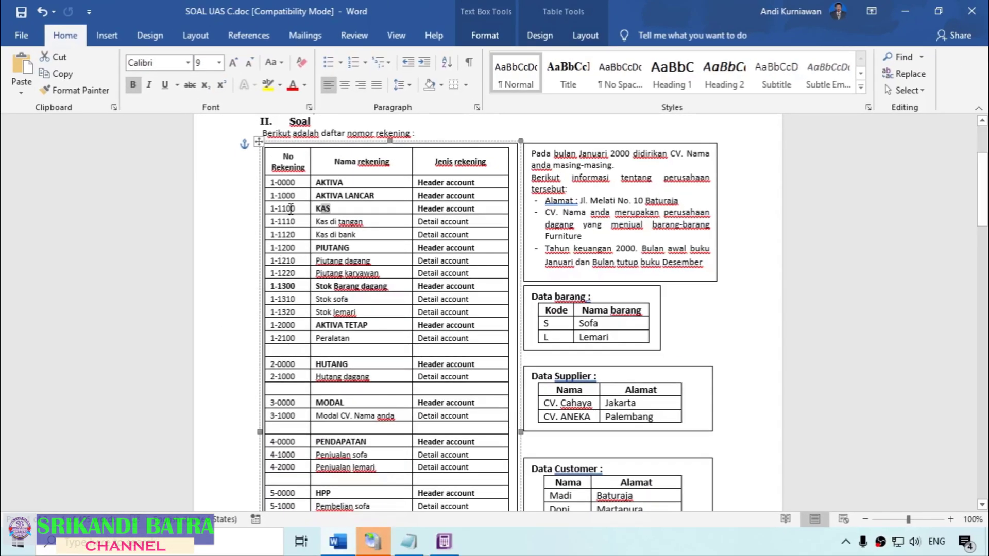
click(283, 190)
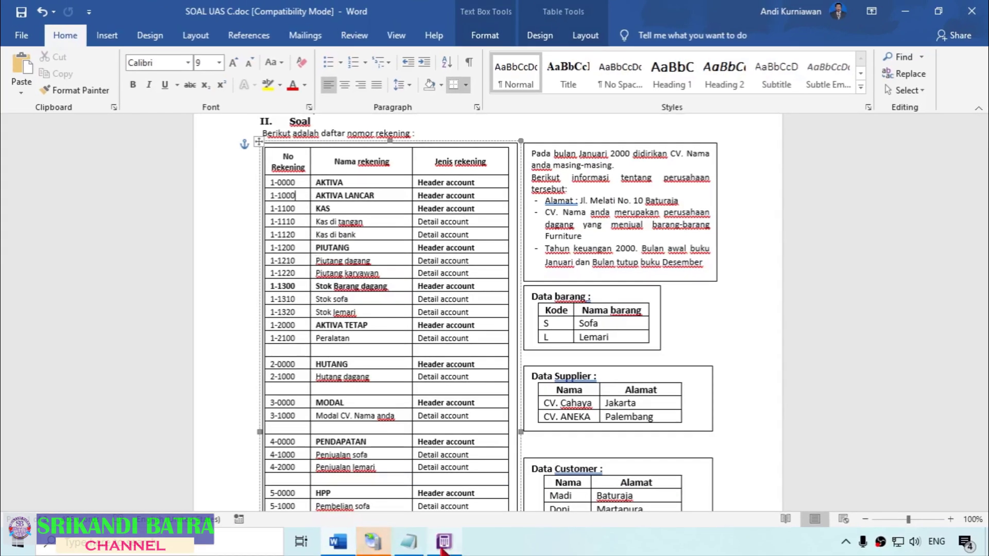
click(439, 555)
click(439, 555)
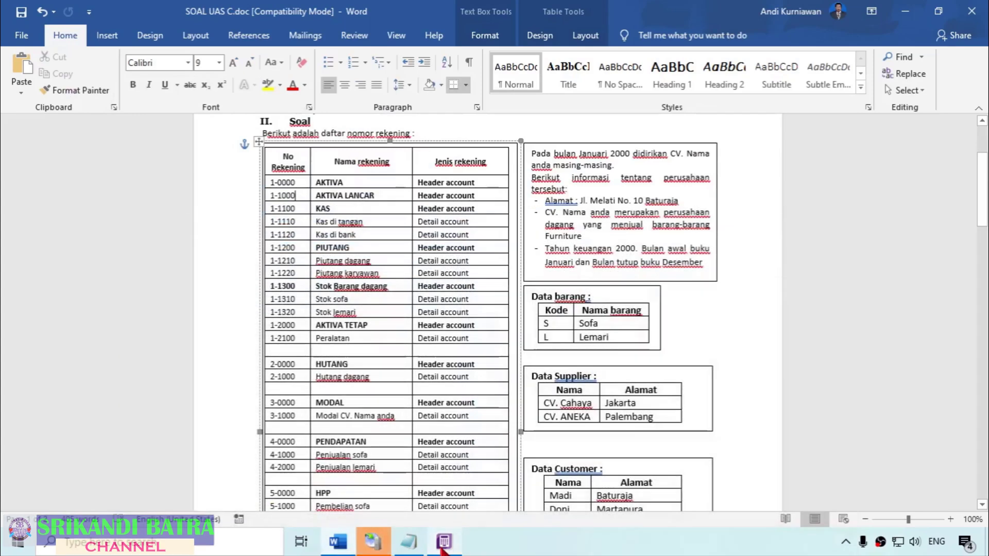
click(442, 550)
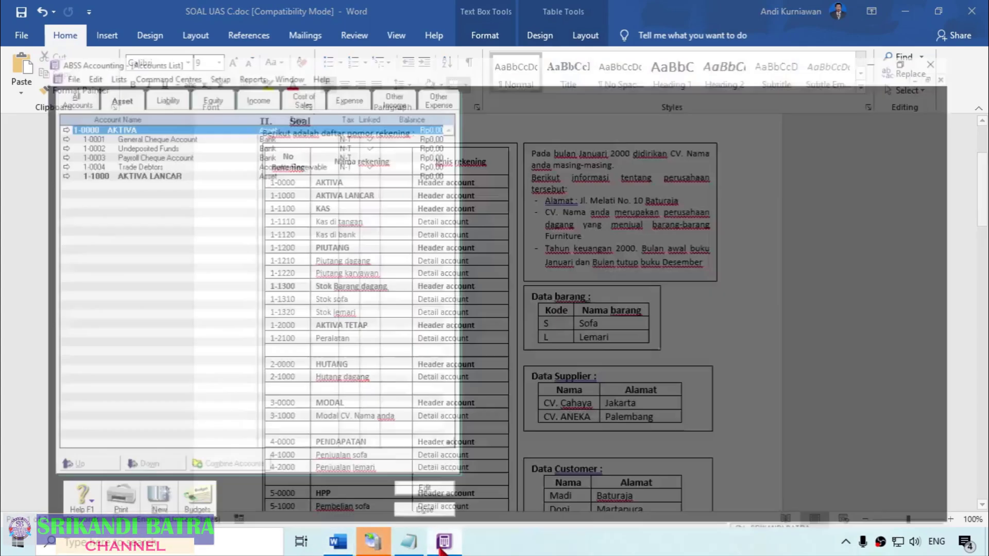
Create a new asset account numbered 1-1100 and named KAS, make it a Header Account, and save it
click(124, 502)
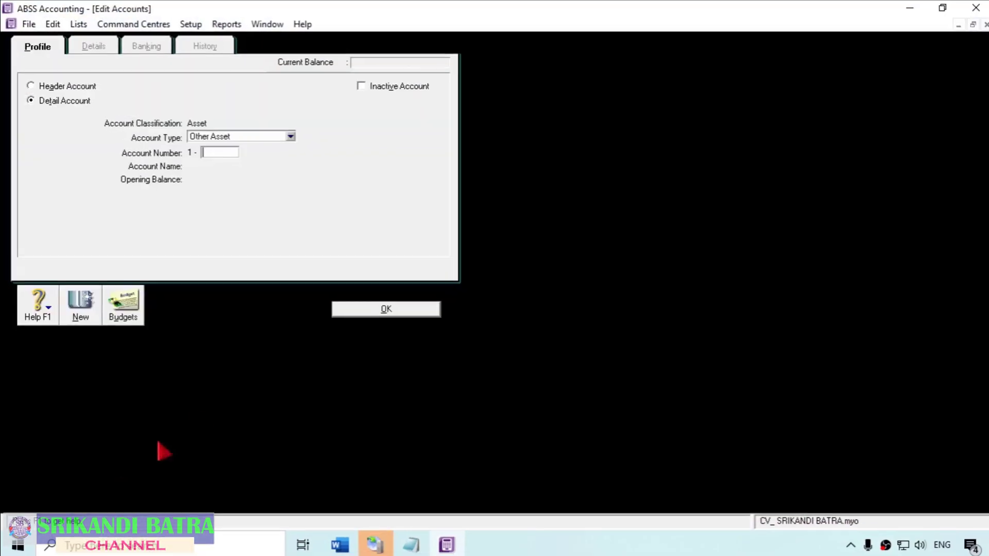
text(1100)
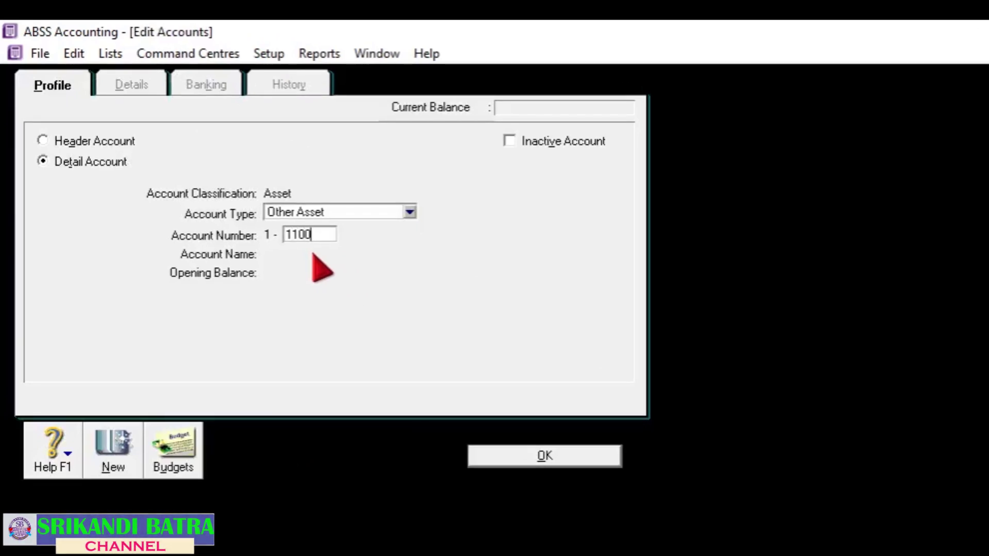
key(Tab)
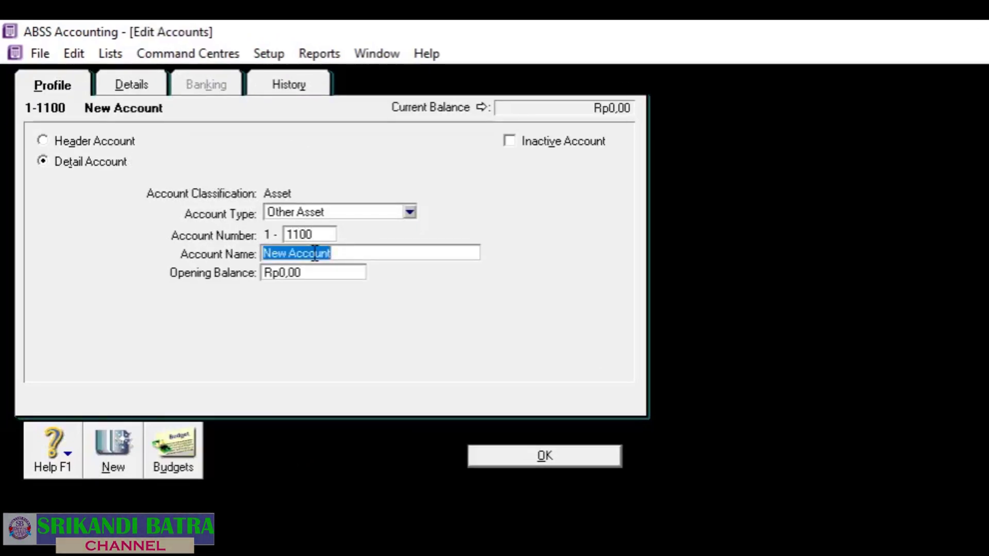
text(KAS)
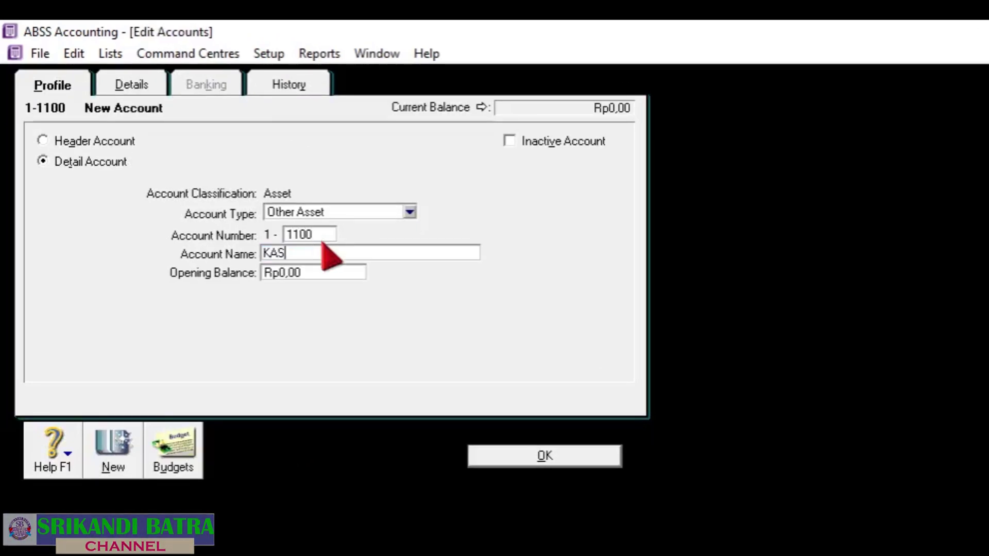
click(90, 145)
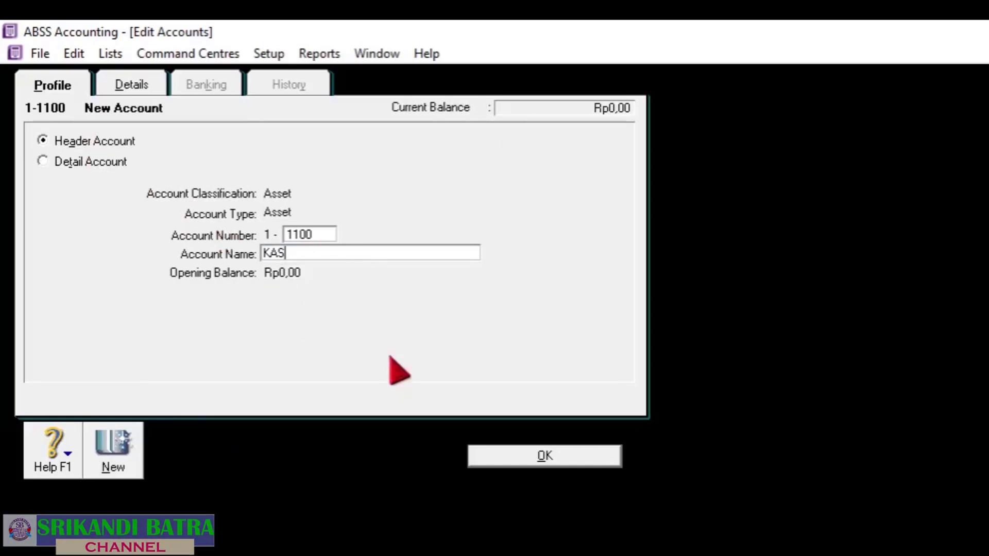
click(512, 455)
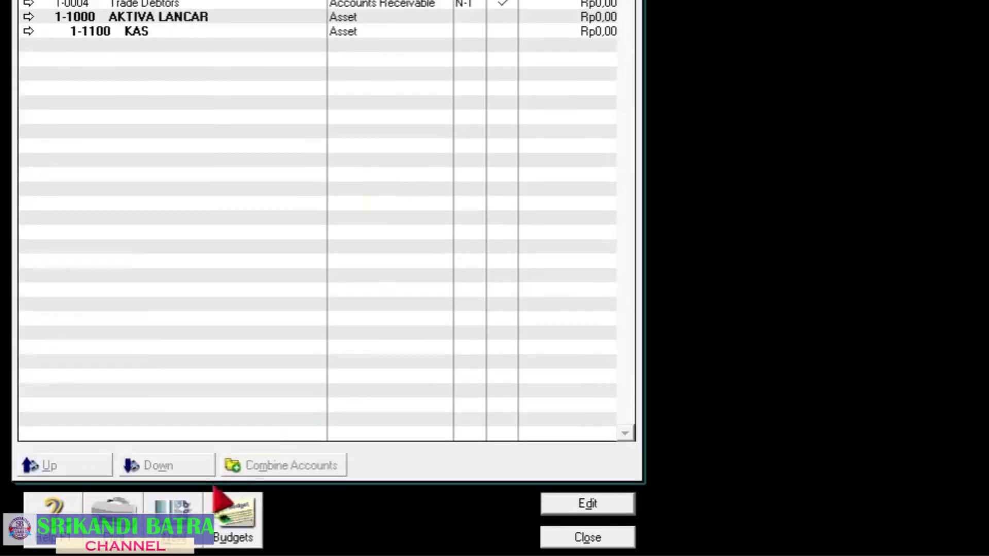
Create a detail asset account numbered 1-1110 and named KAS DI TANGAN, with type Other Asset, and save it
click(175, 512)
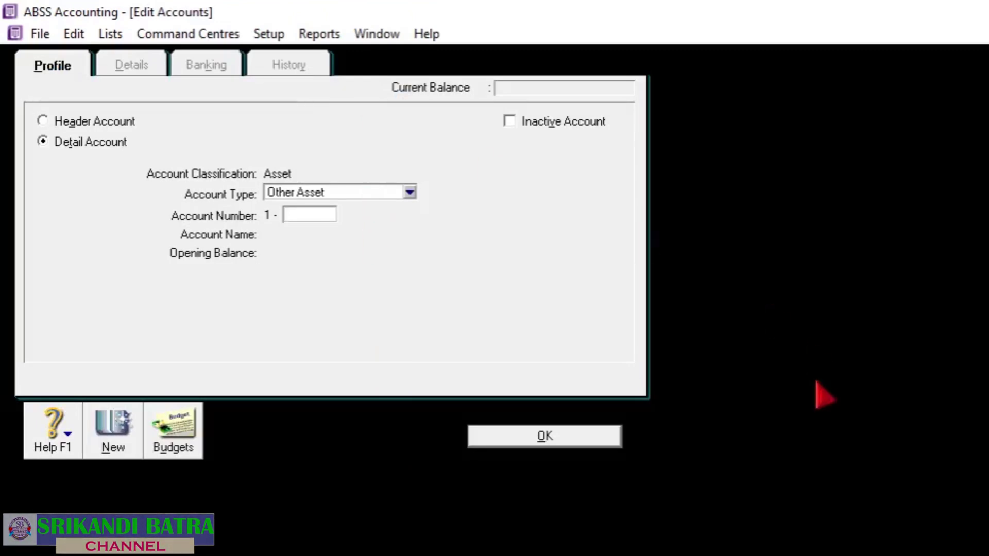
text(1)
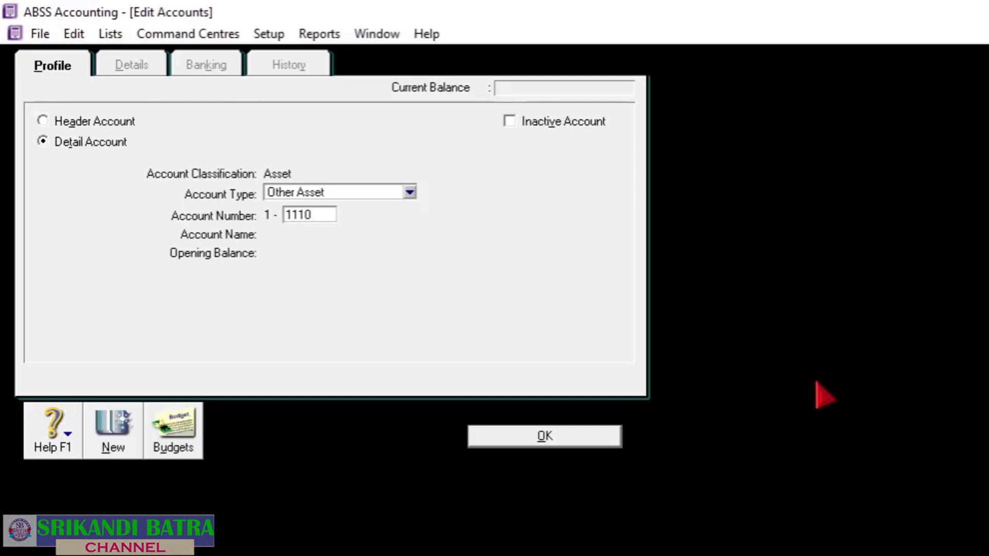
text(110)
key(Tab)
text(K)
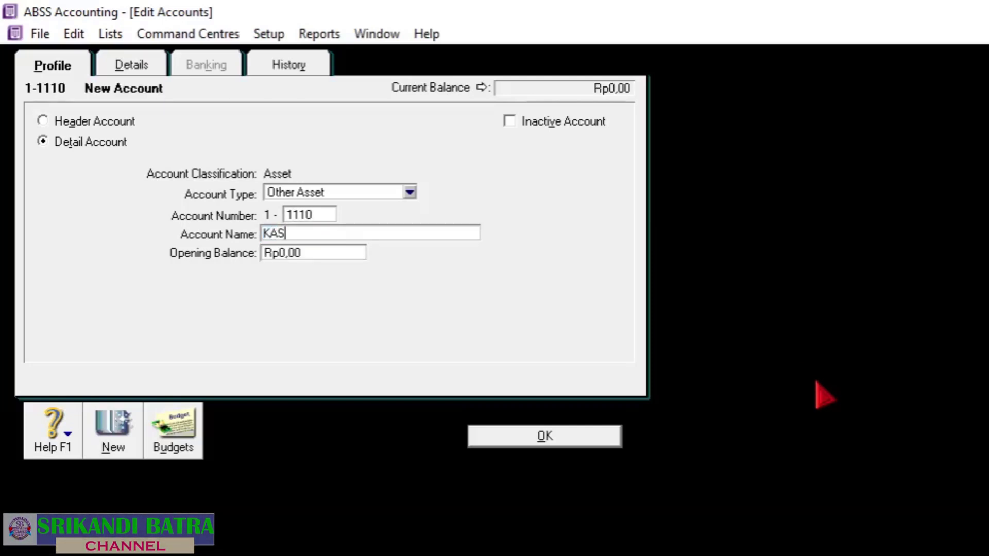
text(AS DI TANGAN)
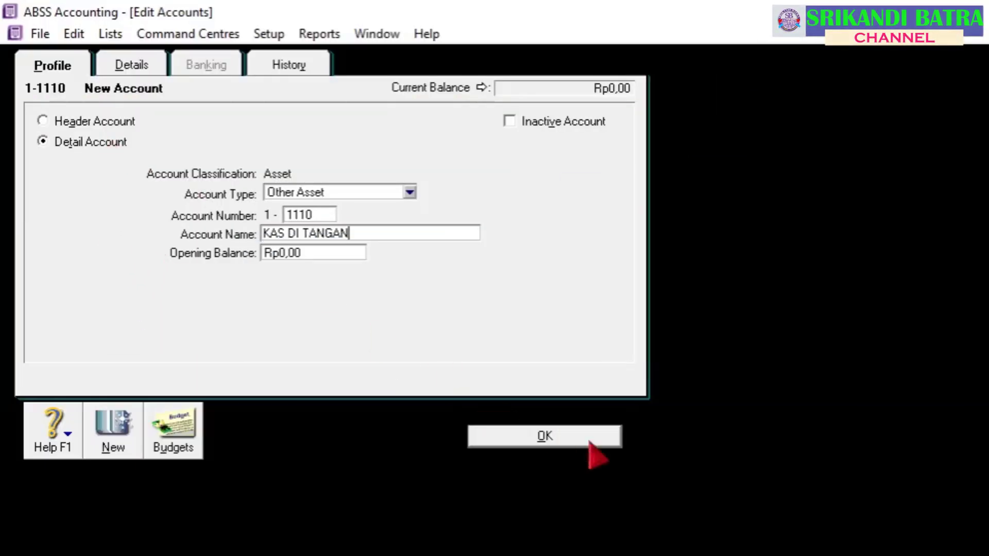
click(552, 436)
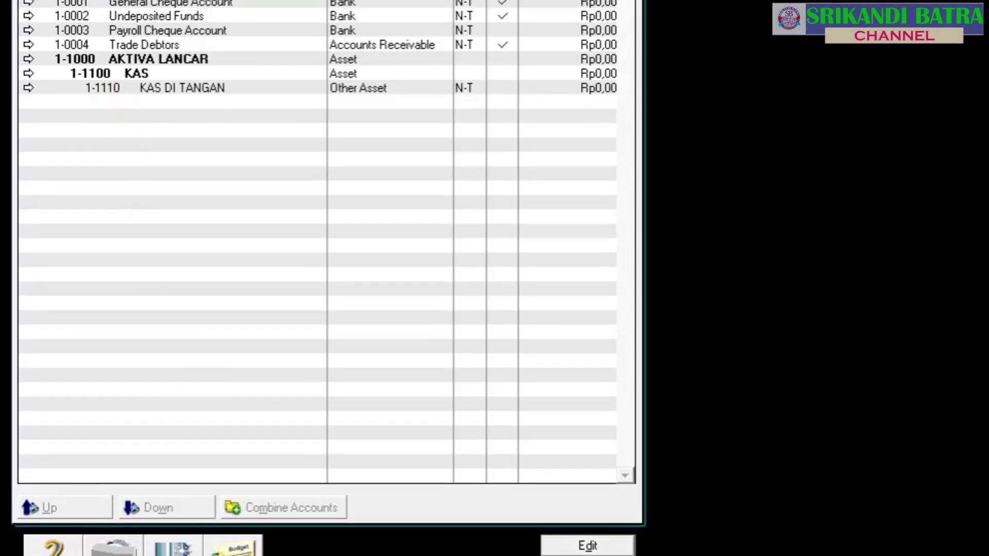
Create a detail asset account numbered 1-1120 and named KAS DI BANK, with type Other Asset, and save it
click(173, 525)
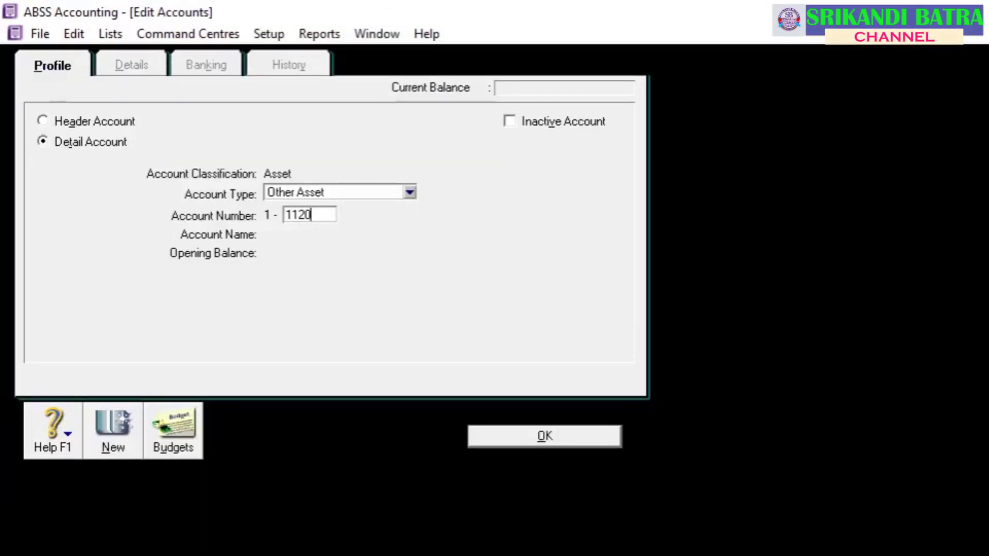
key(Tab)
text(KA)
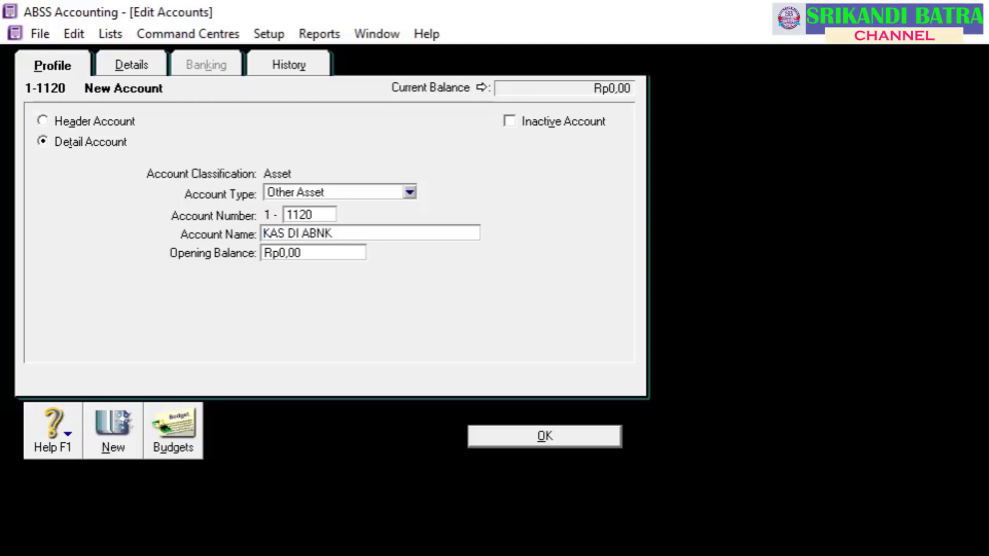
text(S DI A)
key(BackSpace)
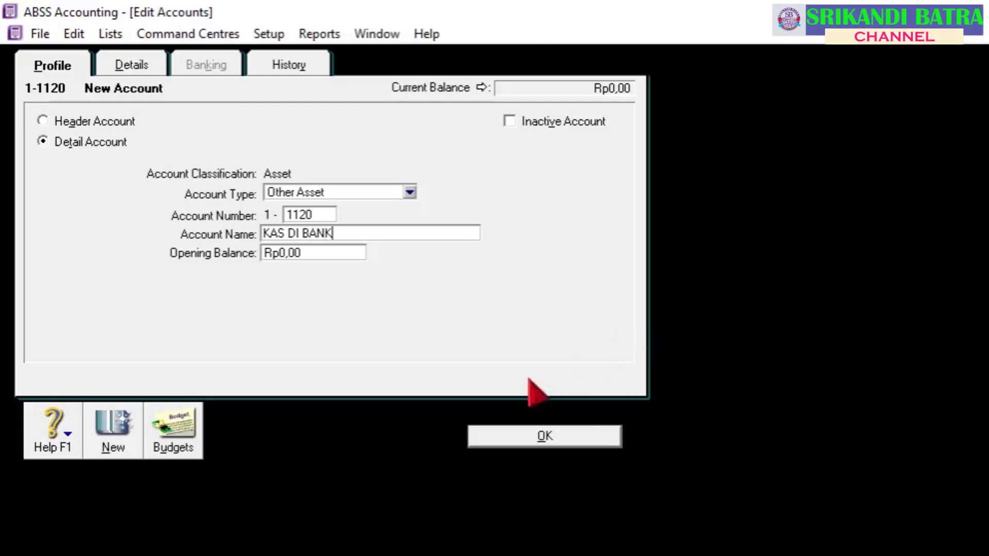
click(97, 152)
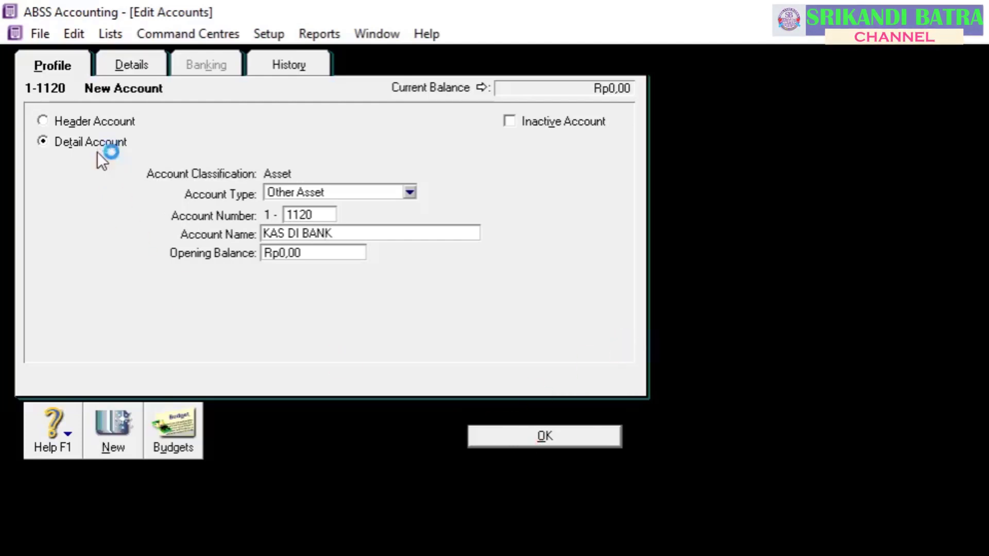
click(526, 438)
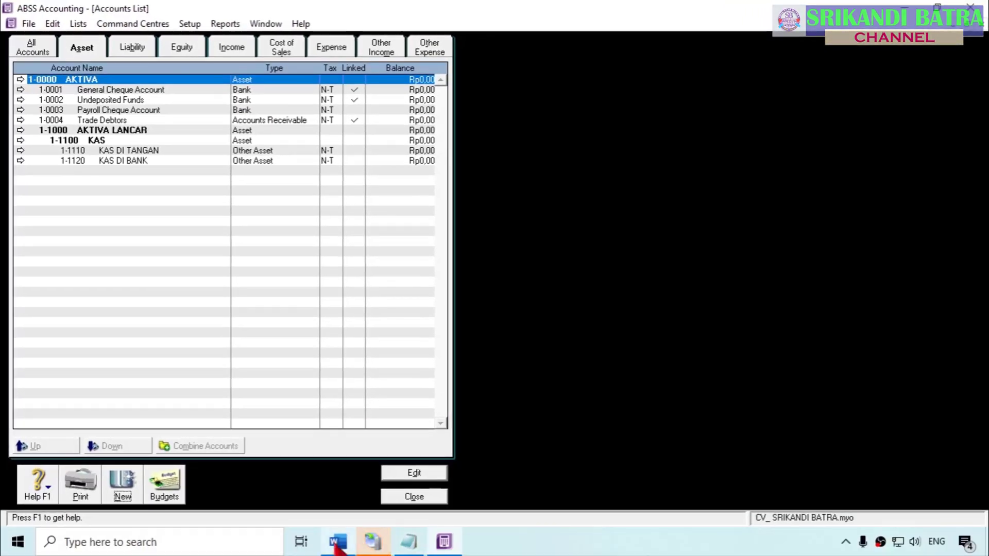
Switch to the Word document and review the remaining account codes, from the asset rows through HUTANG to the 6-0000 expense group
click(337, 543)
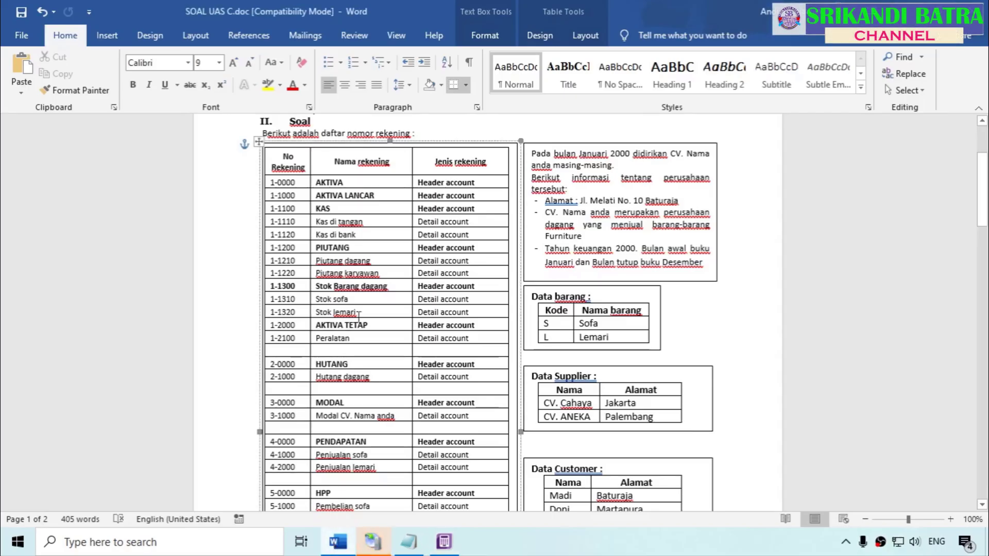
scroll(380, 316, down, 1)
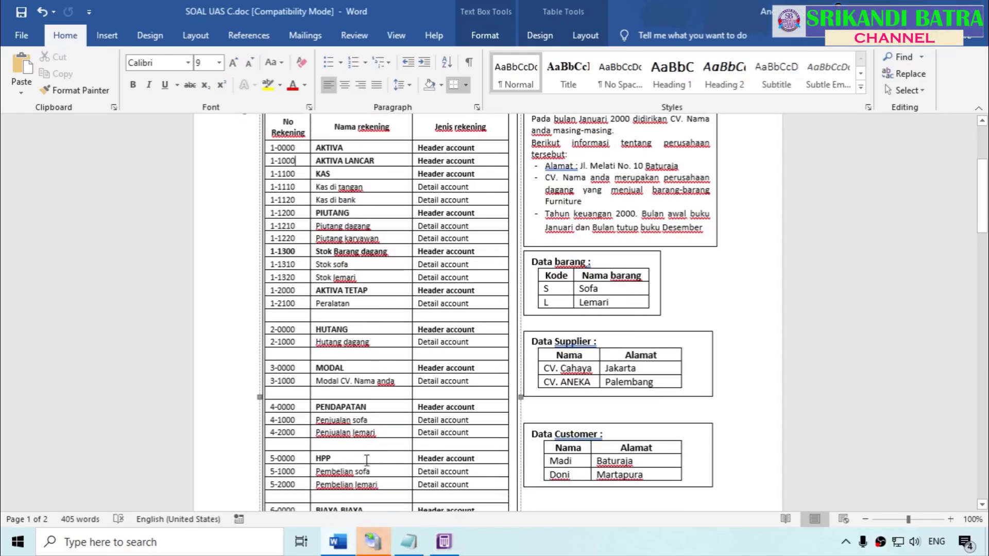
scroll(354, 356, up, 1)
scroll(353, 356, down, 7)
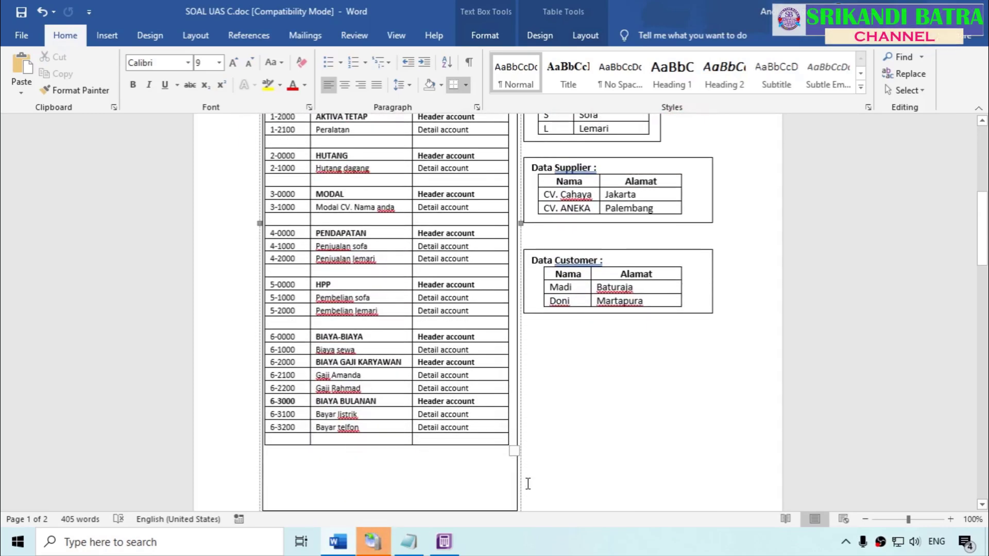
click(447, 547)
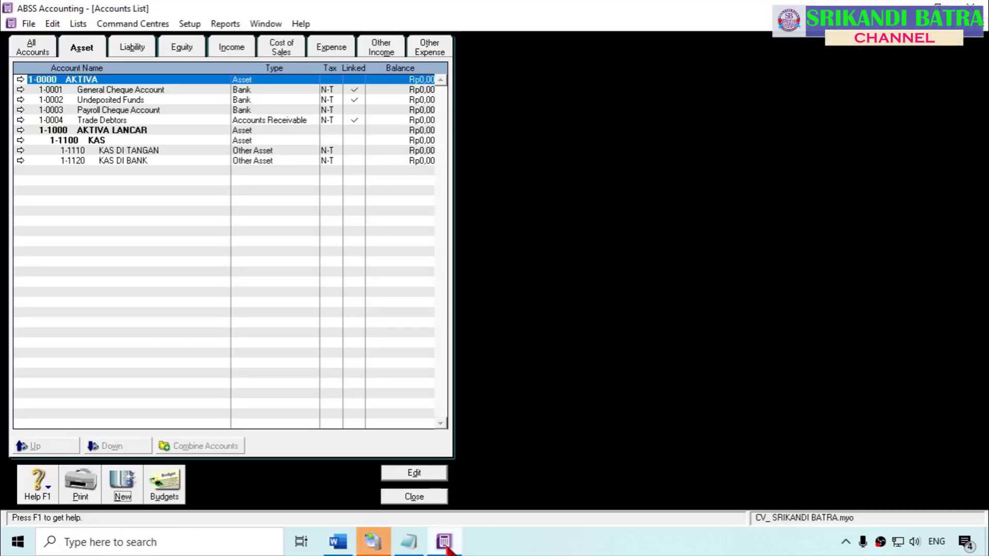
click(448, 548)
scroll(325, 350, up, 2)
scroll(325, 350, up, 2)
click(327, 260)
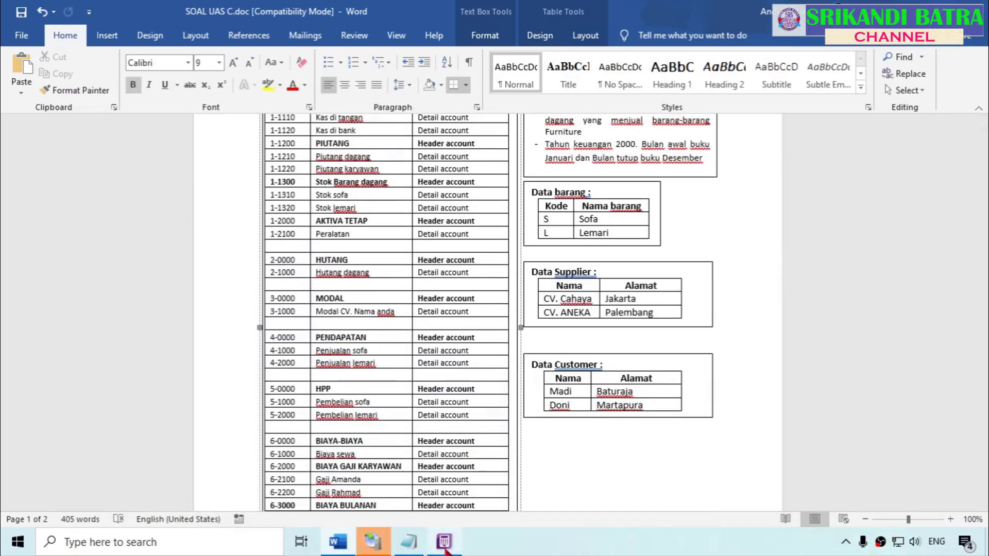
Compare the Liability and Equity account lists in ABSS Accounting with the HUTANG and MODAL rows in the Word table
key(alt+Tab)
click(131, 49)
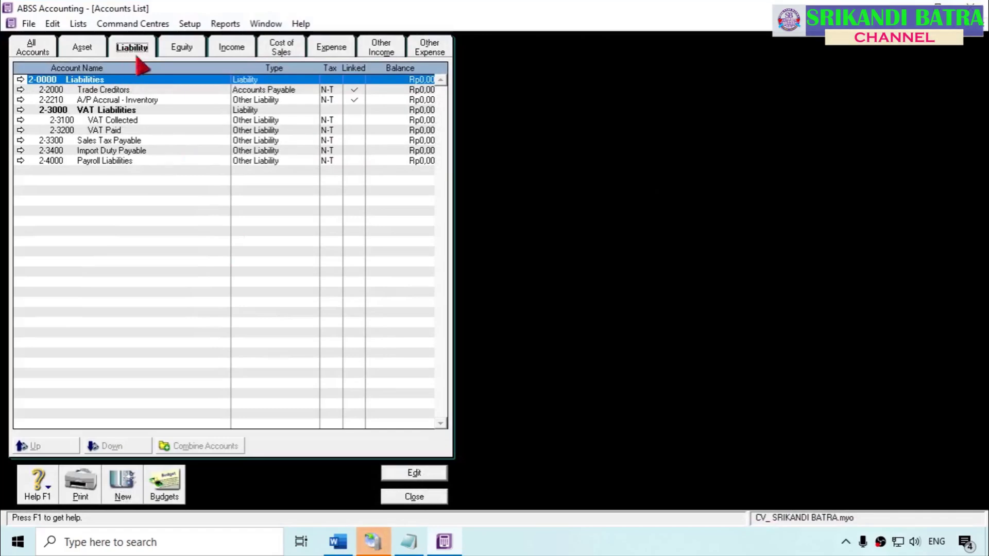
click(444, 540)
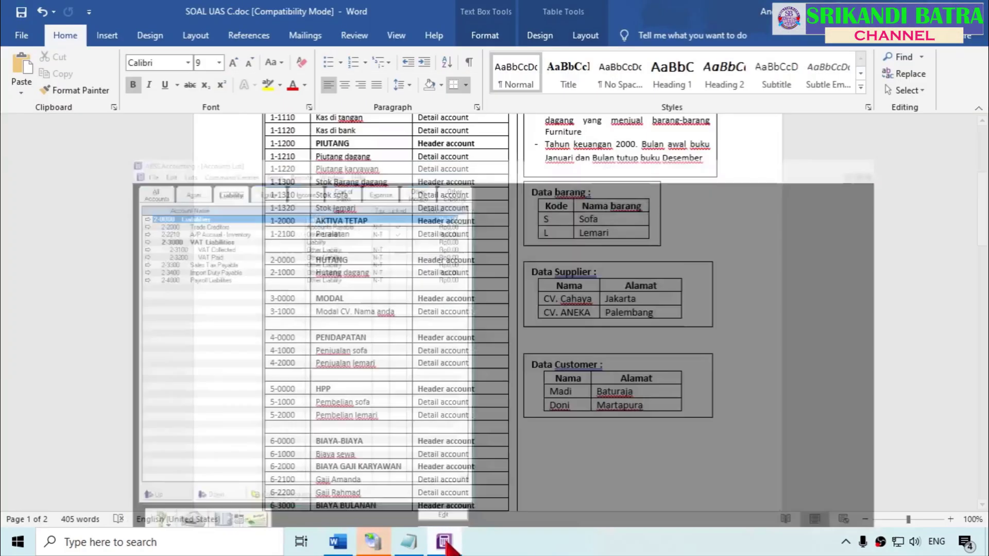
scroll(350, 403, down, 1)
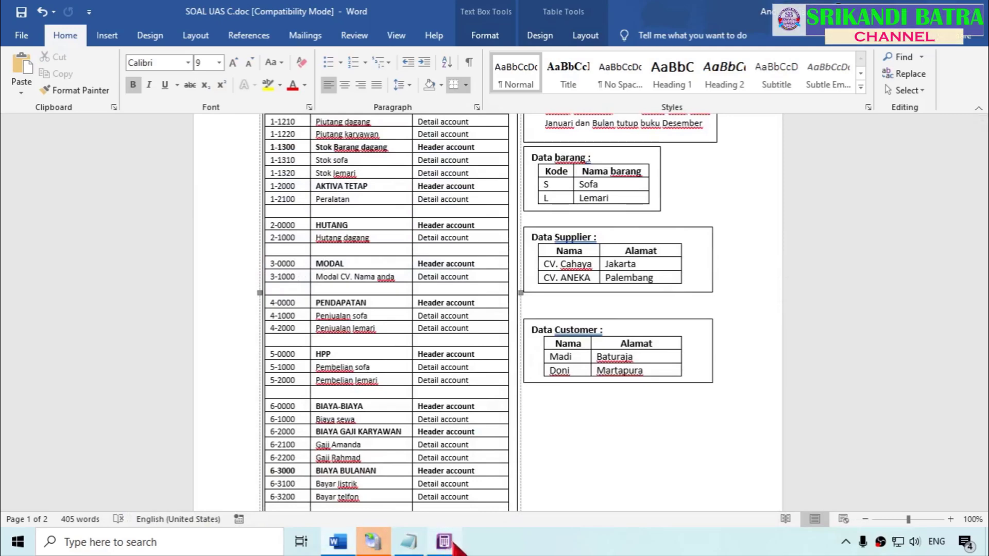
click(444, 542)
click(184, 52)
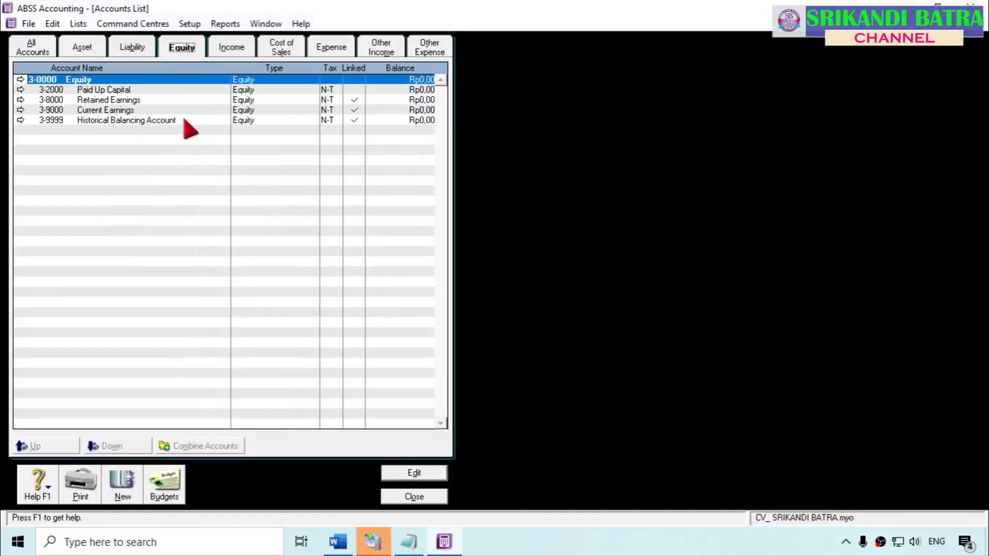
Check the Word table's remaining account rows and the financial report steps listed in Notepad, and put the note away
click(338, 542)
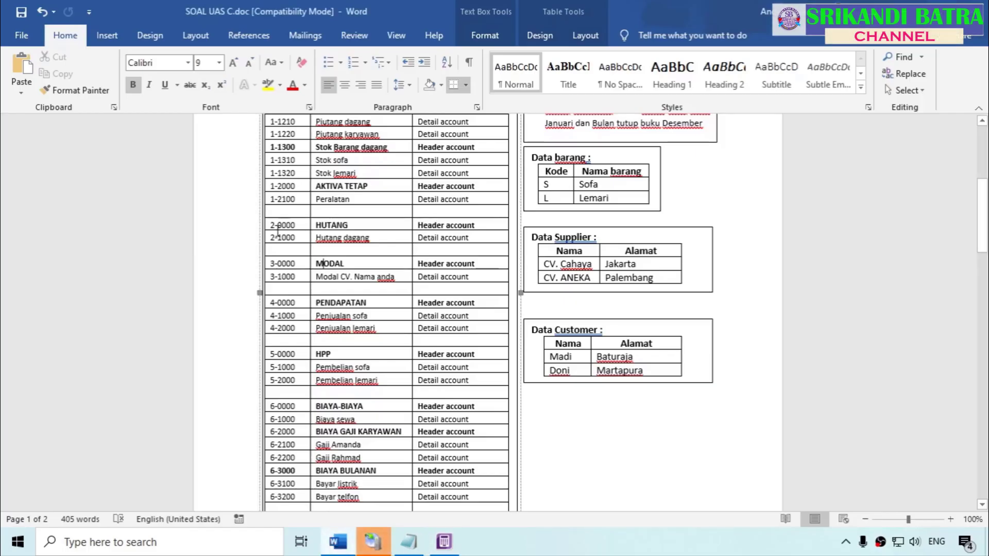
scroll(366, 441, down, 1)
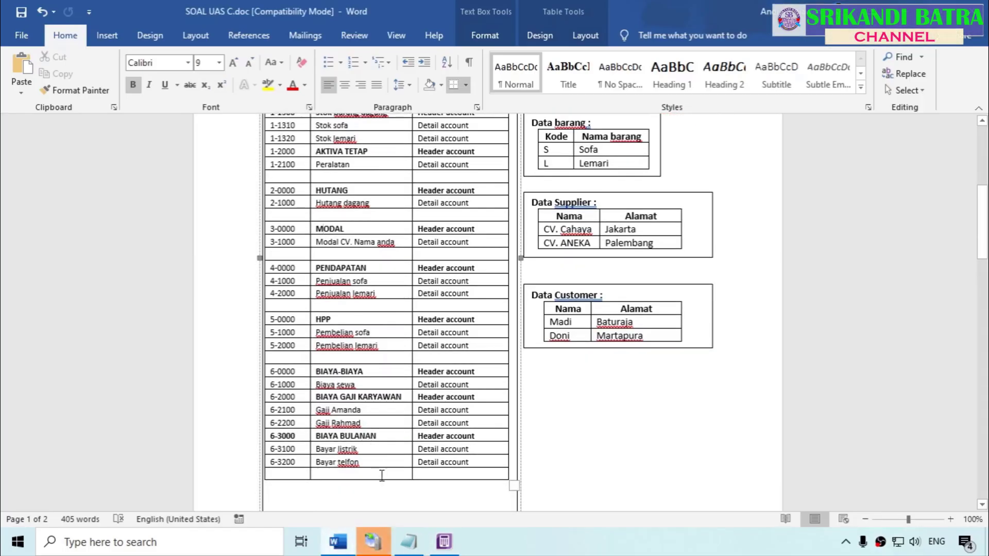
click(409, 547)
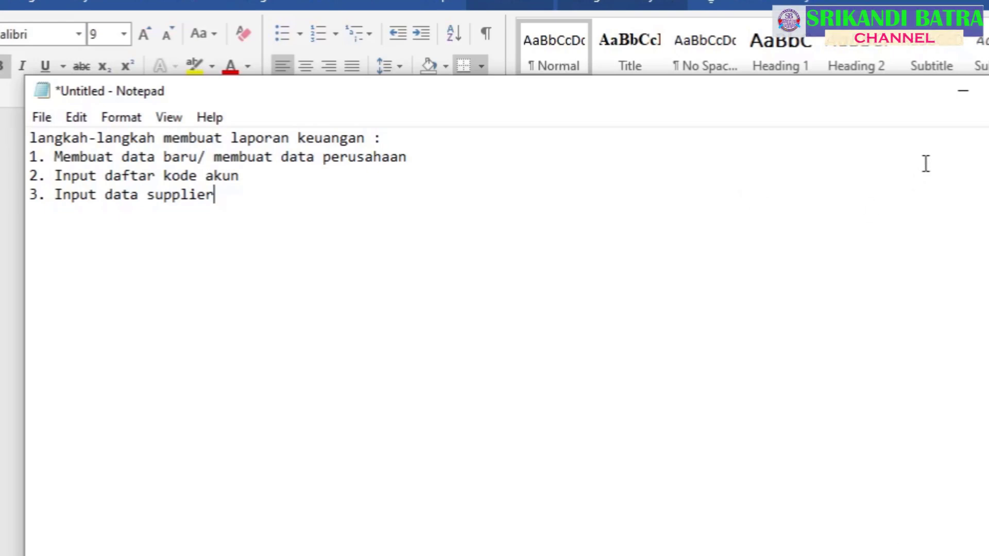
click(963, 92)
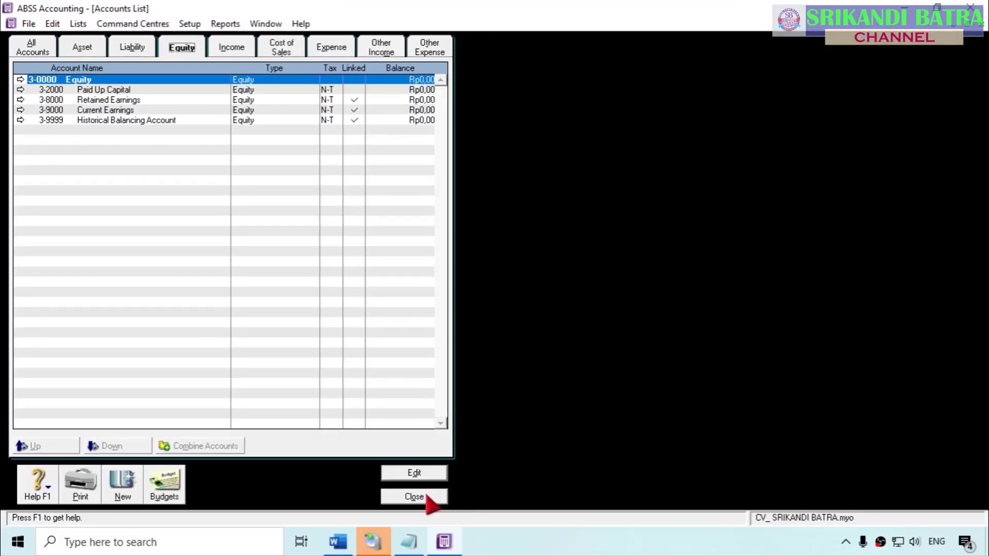
Close the accounts list, view the Supplier cards list and a blank new supplier card, and dismiss the card without entering data
click(418, 496)
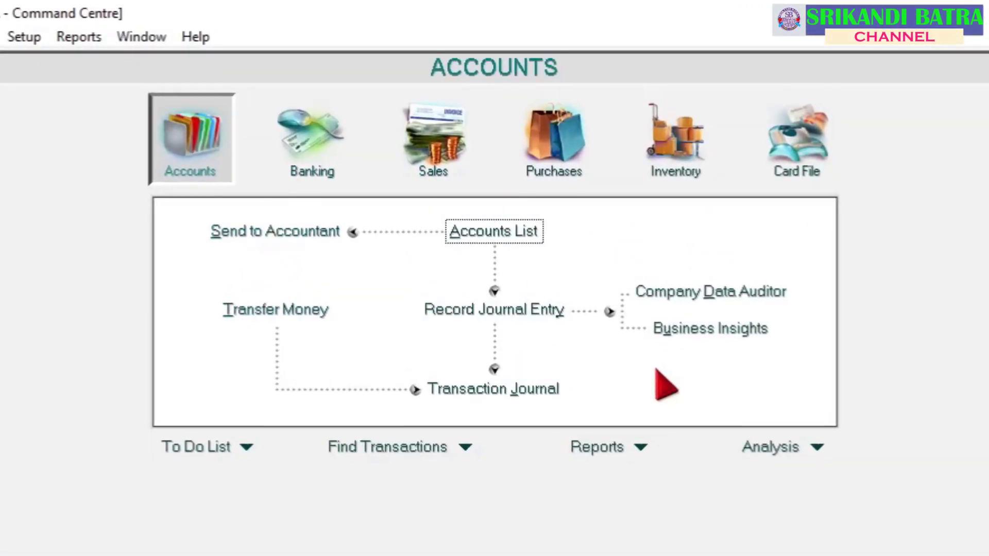
click(802, 154)
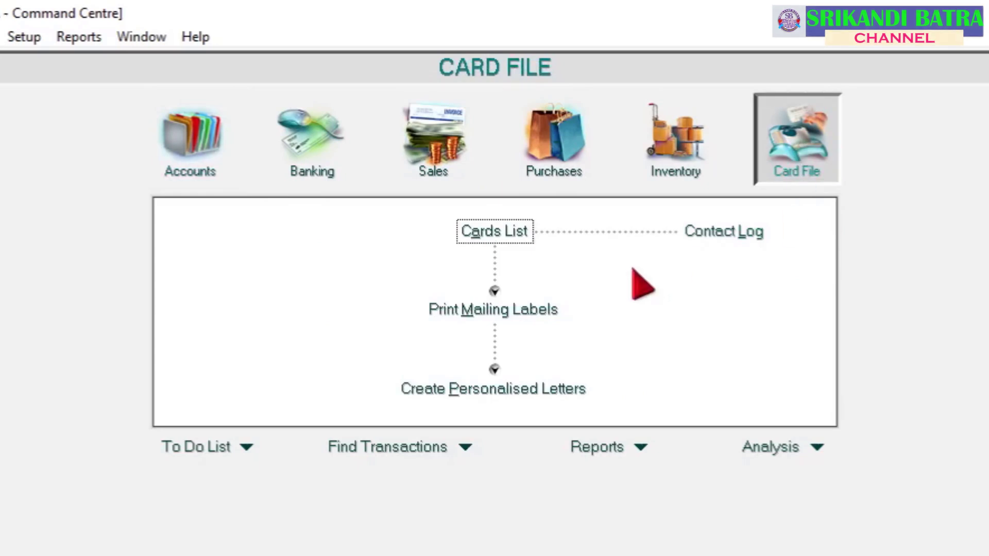
click(495, 231)
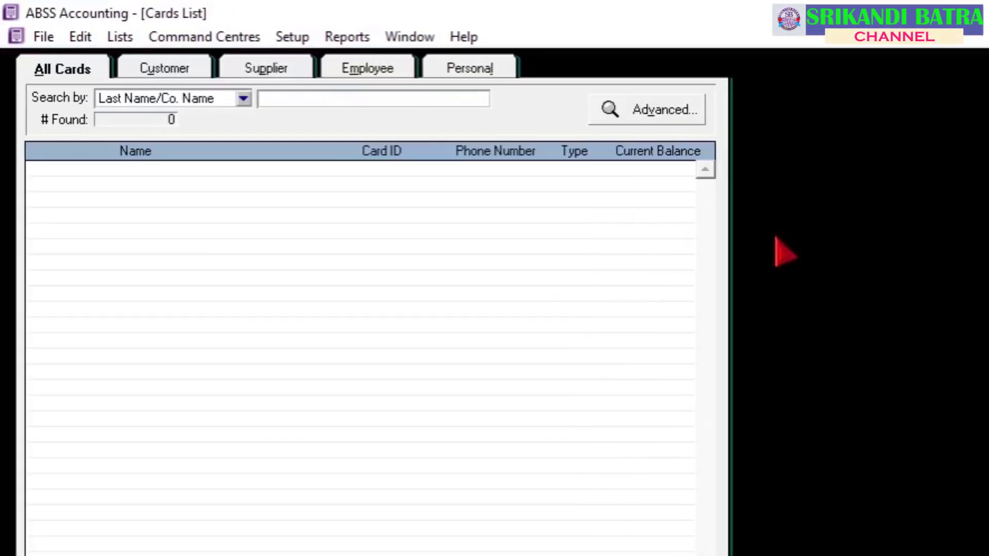
click(268, 68)
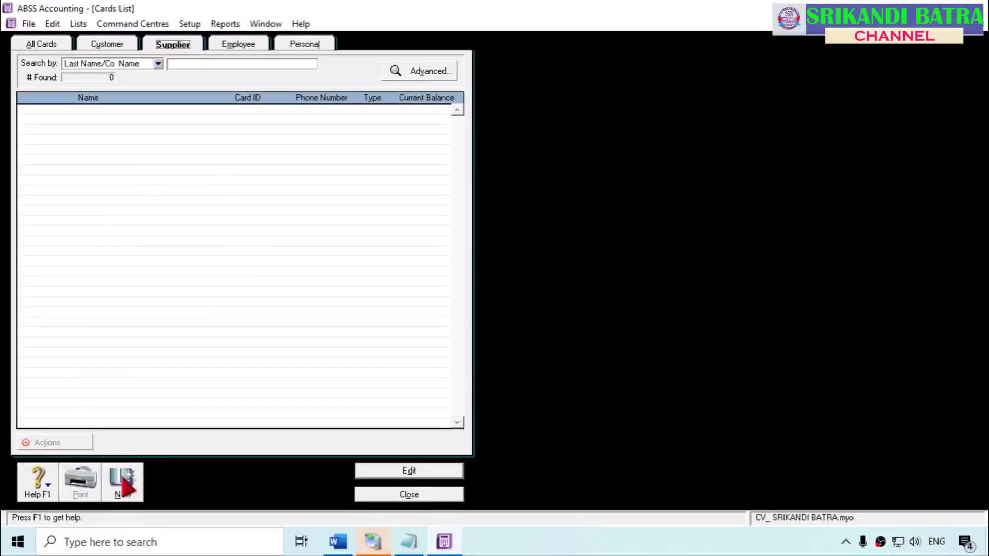
click(126, 489)
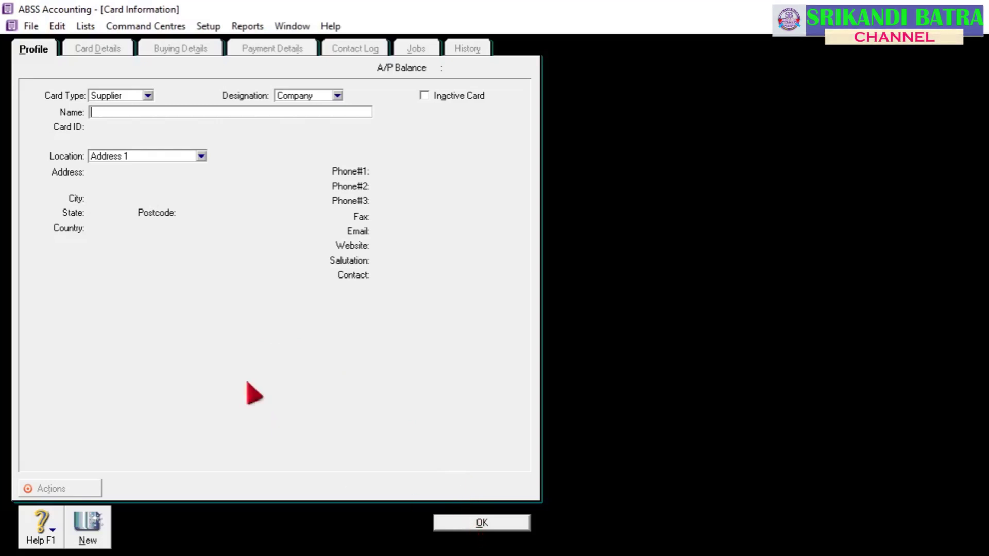
click(477, 526)
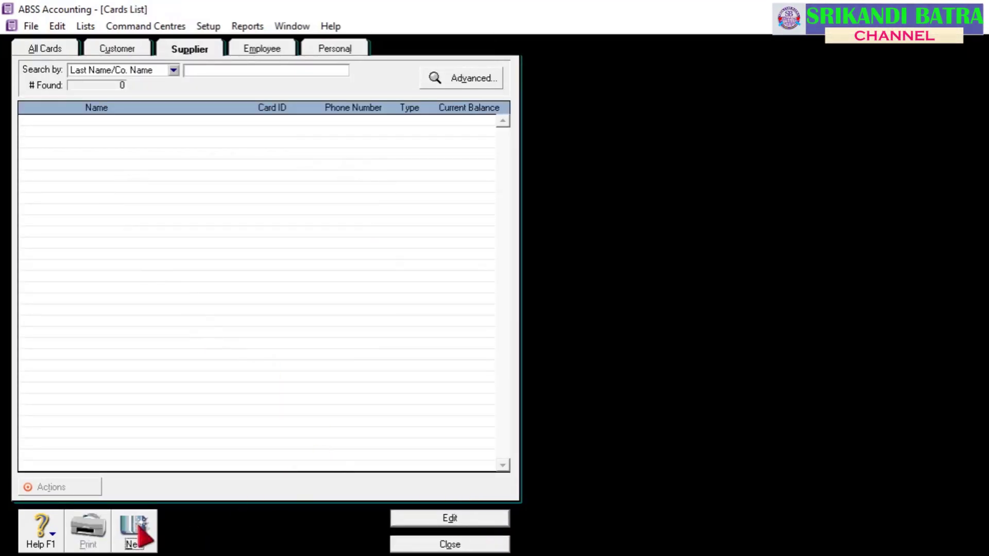
Switch to Notepad, add "4. Input data customer" to the financial report steps, and return to ABSS Accounting
key(alt+Tab)
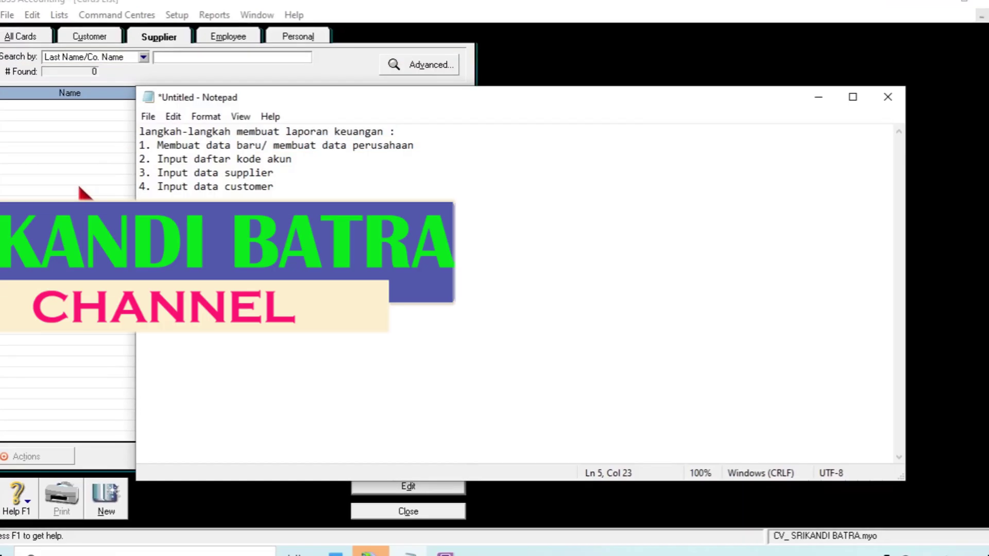
click(3, 203)
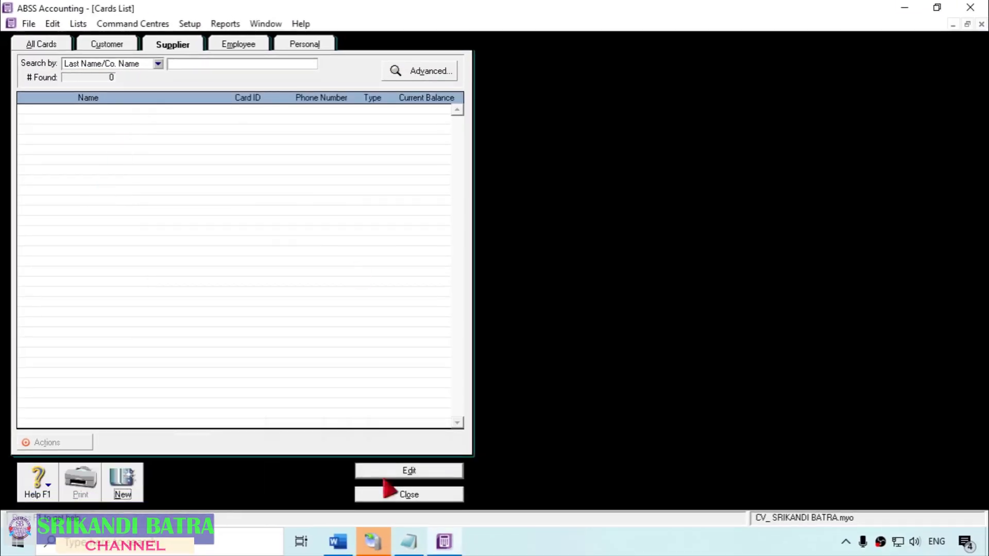
Reopen the cards list, view the Customer cards and a blank new customer card, and close them without entering data
click(407, 494)
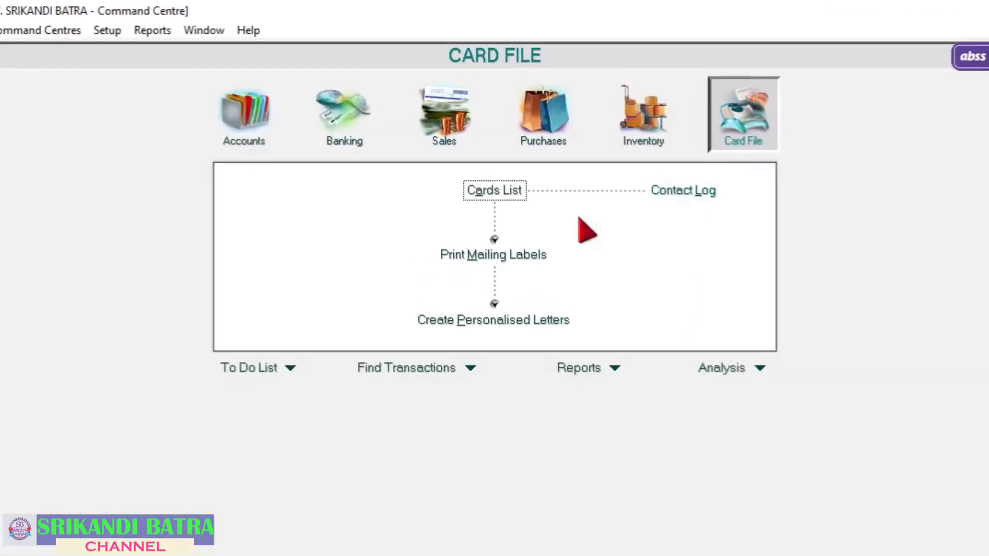
click(494, 149)
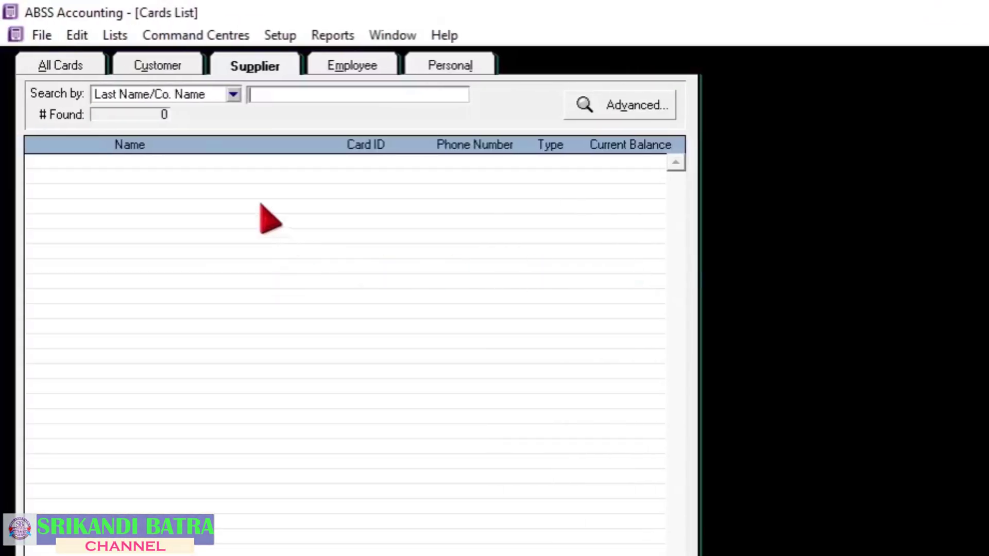
click(170, 75)
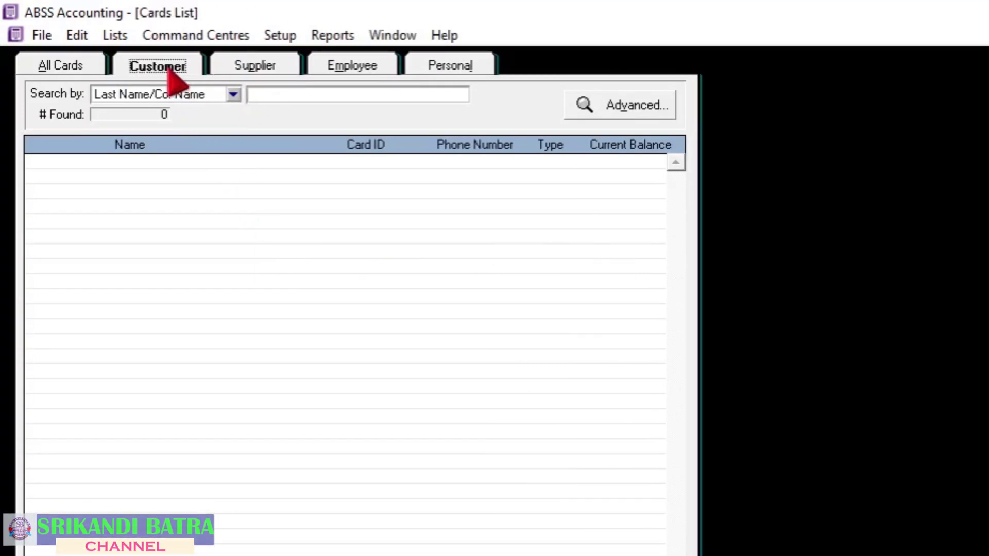
click(124, 482)
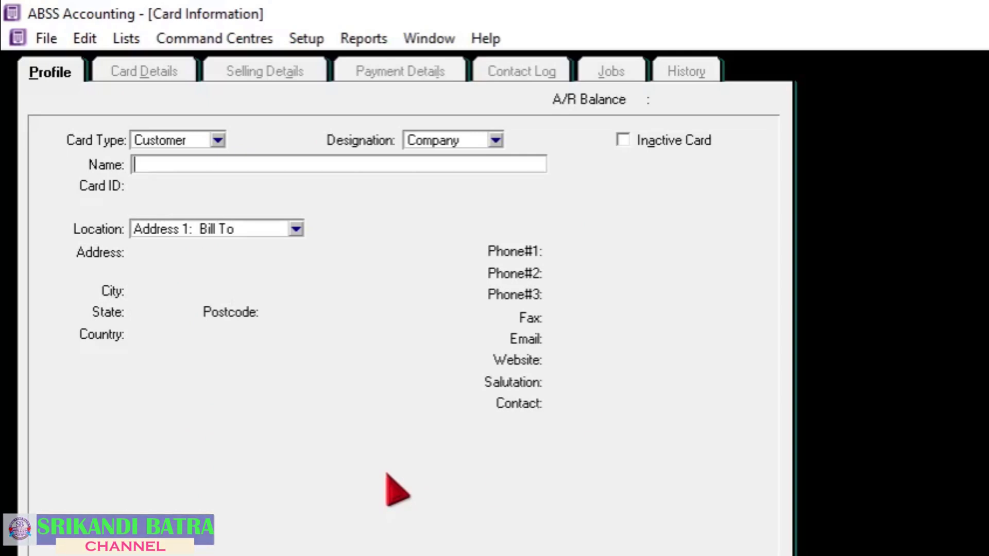
click(460, 477)
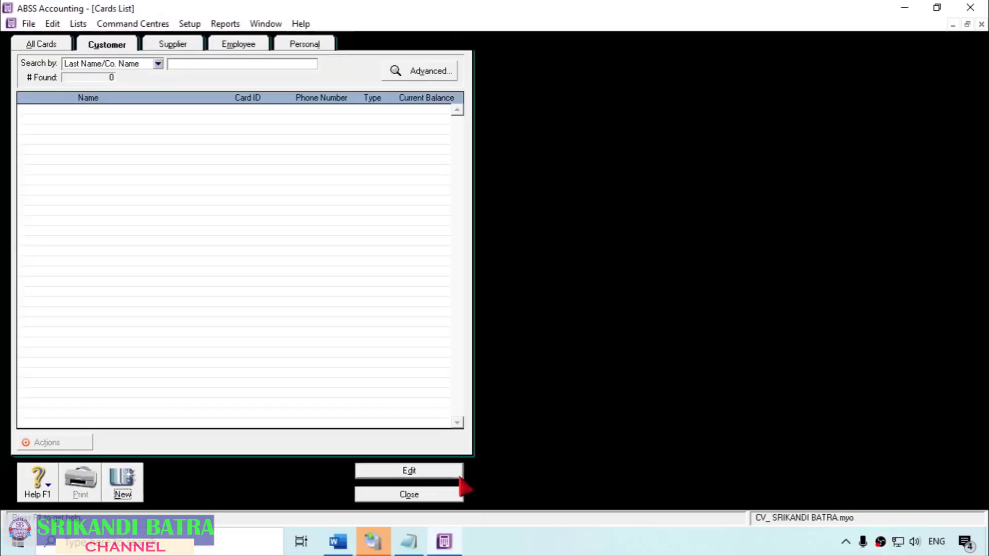
click(413, 495)
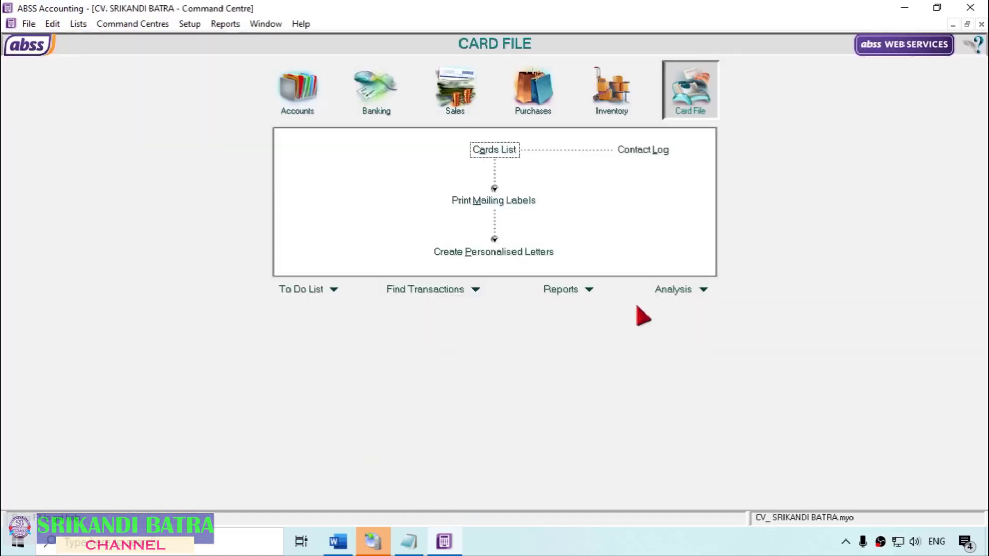
Switch to Notepad, add "5. Input data barang" to the financial report steps, and return to ABSS Accounting
click(408, 542)
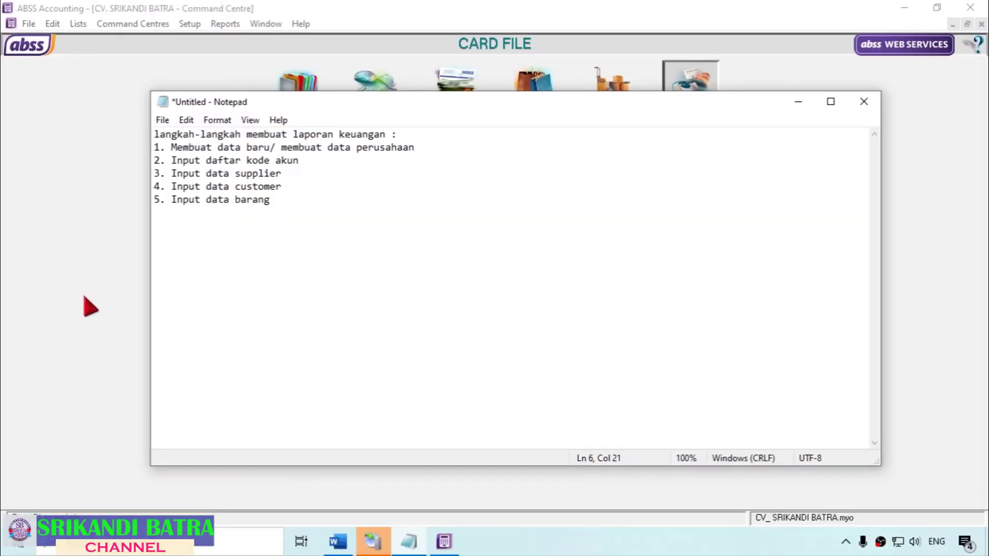
click(92, 307)
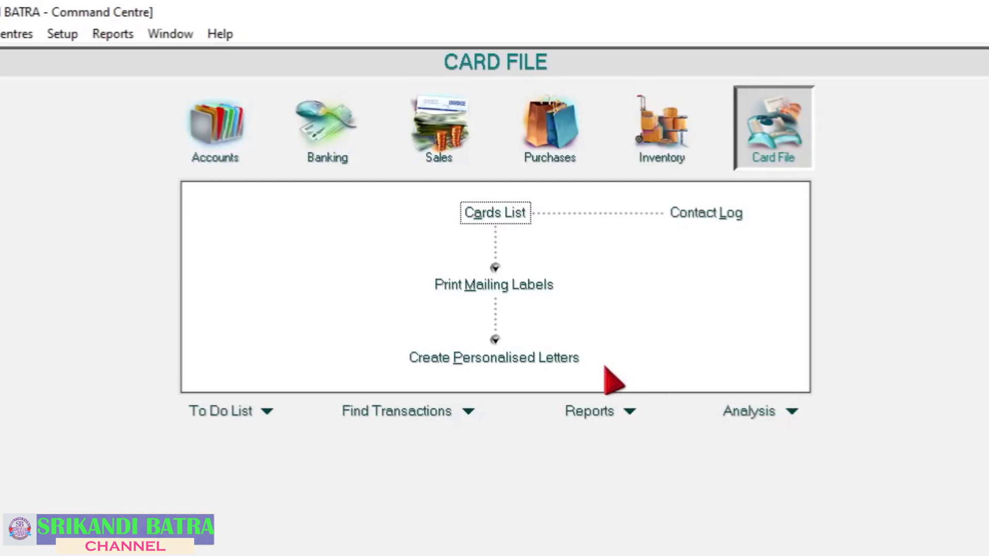
View the Inventory items list and a blank new item form, and close both without entering an item
click(660, 142)
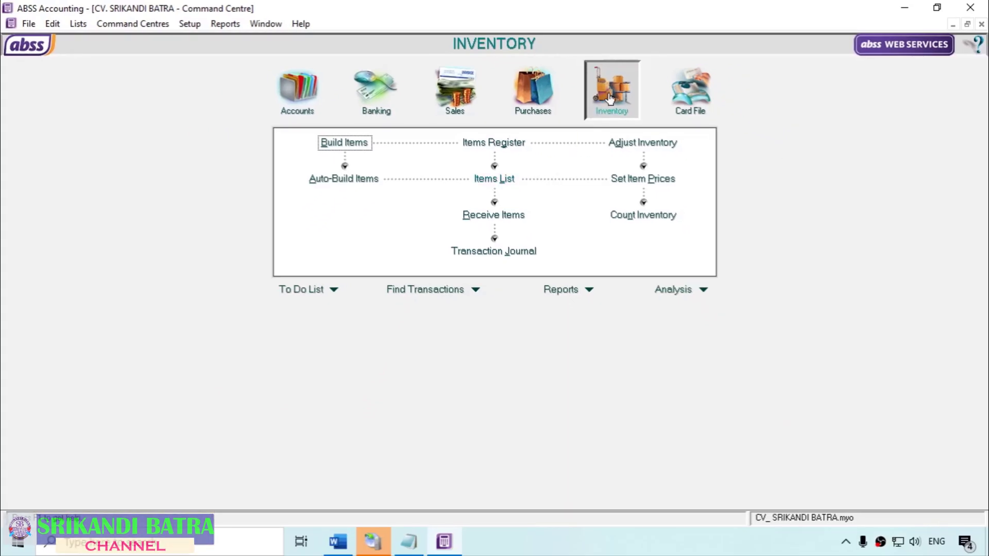
click(495, 178)
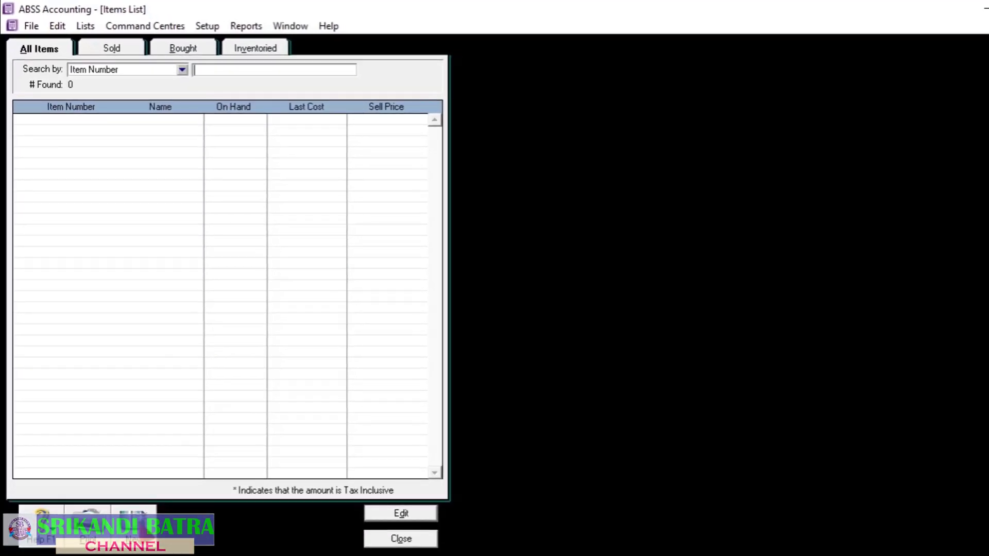
click(133, 531)
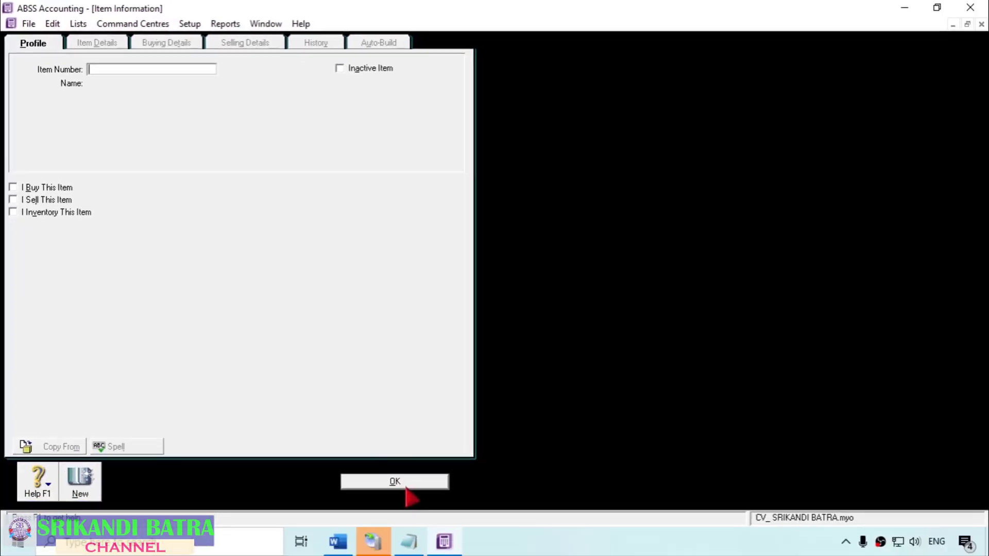
click(405, 487)
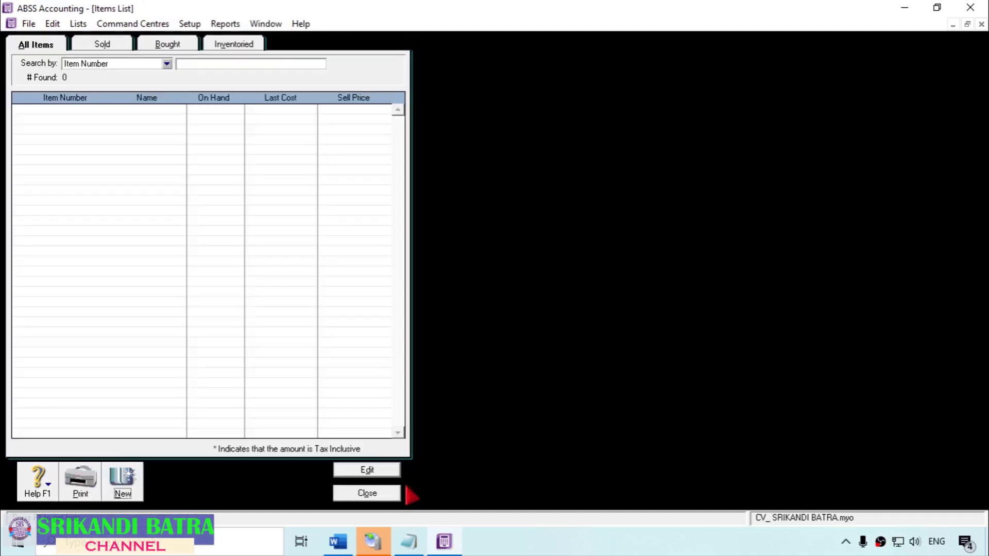
click(367, 494)
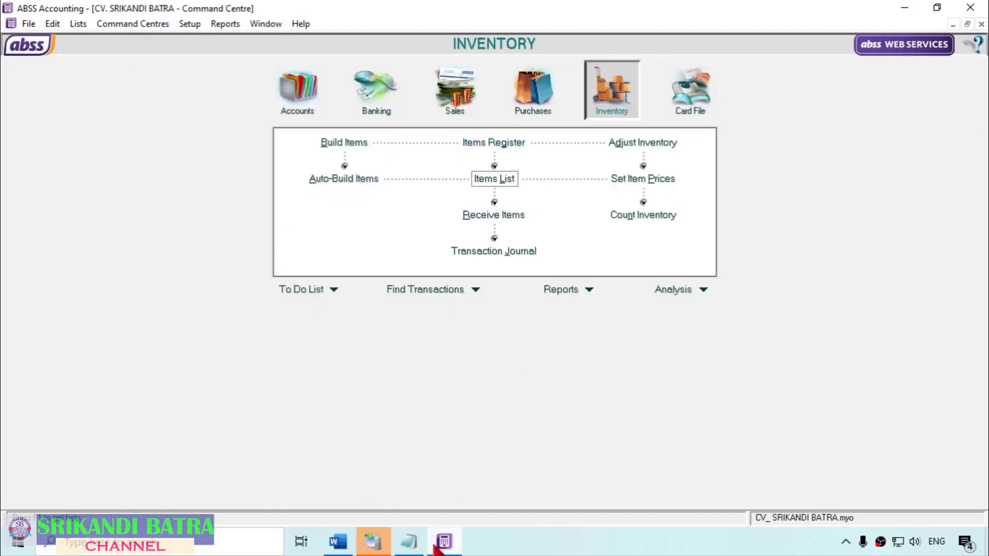
Switch to Notepad and add "6. Setting linked account" to the financial report steps
click(410, 542)
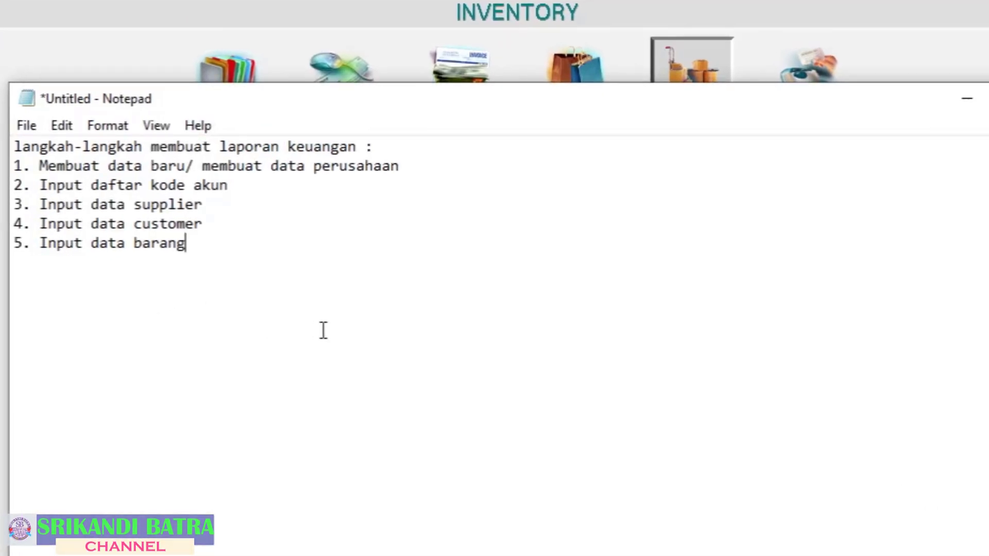
key(Return)
text(6. Se)
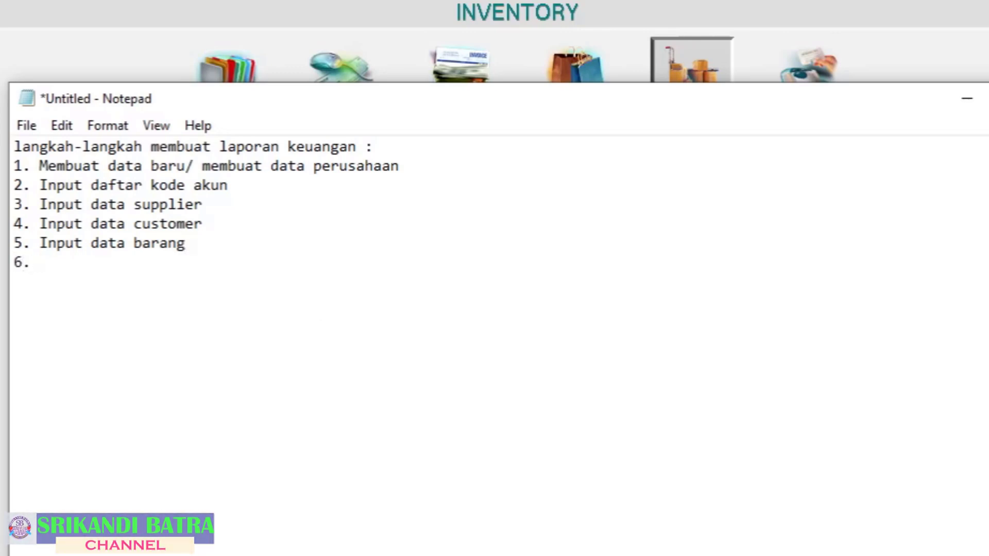
text(et)
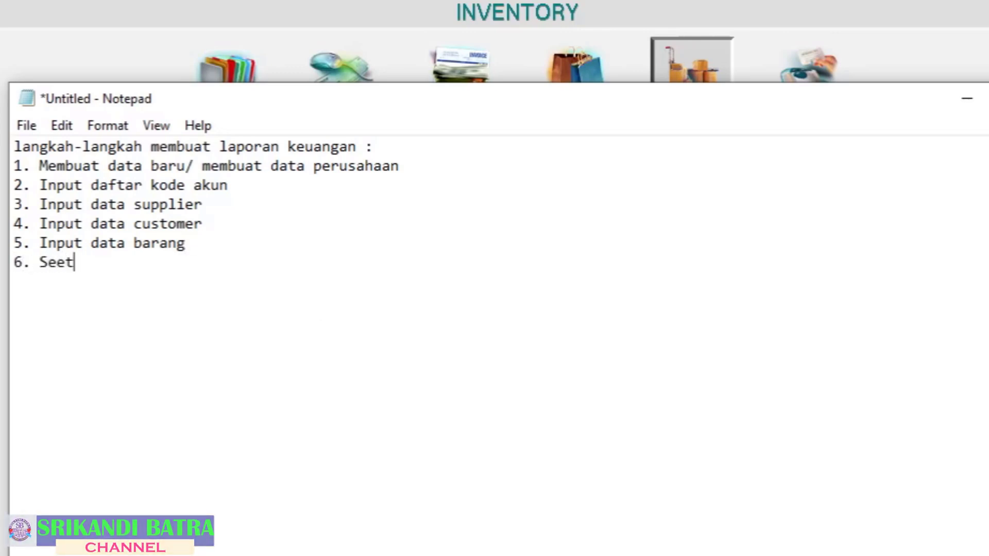
key(BackSpace)
key(BackSpace)
text(tti)
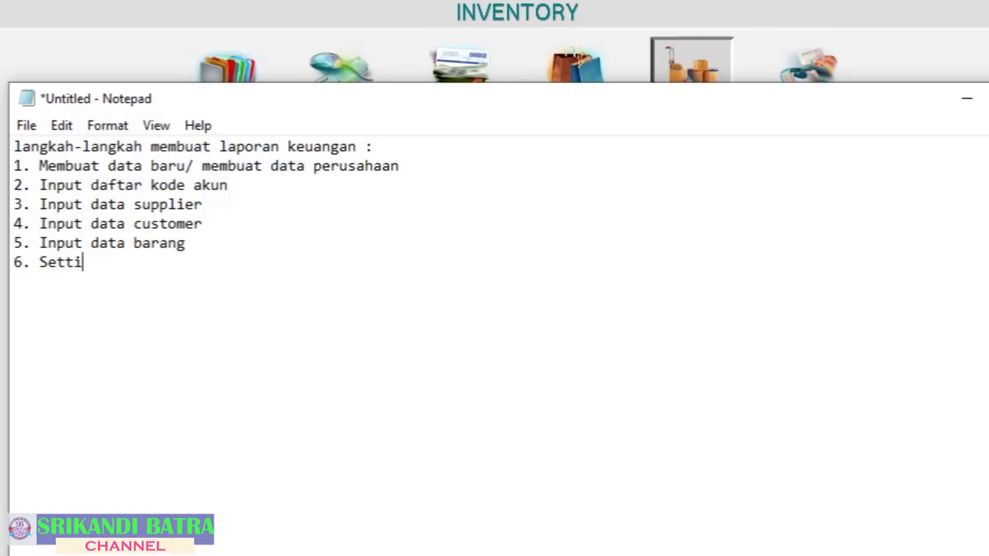
text(ng linked)
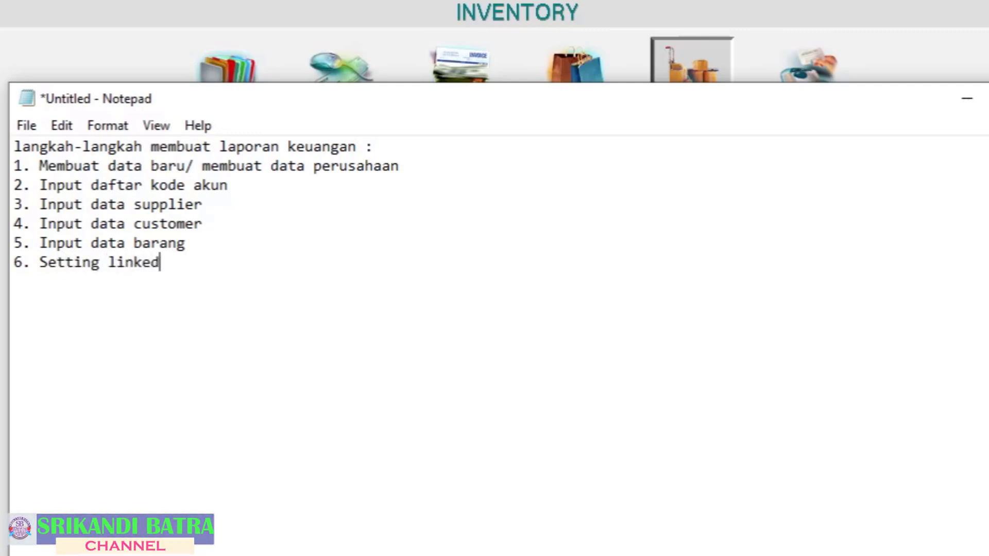
text( accou)
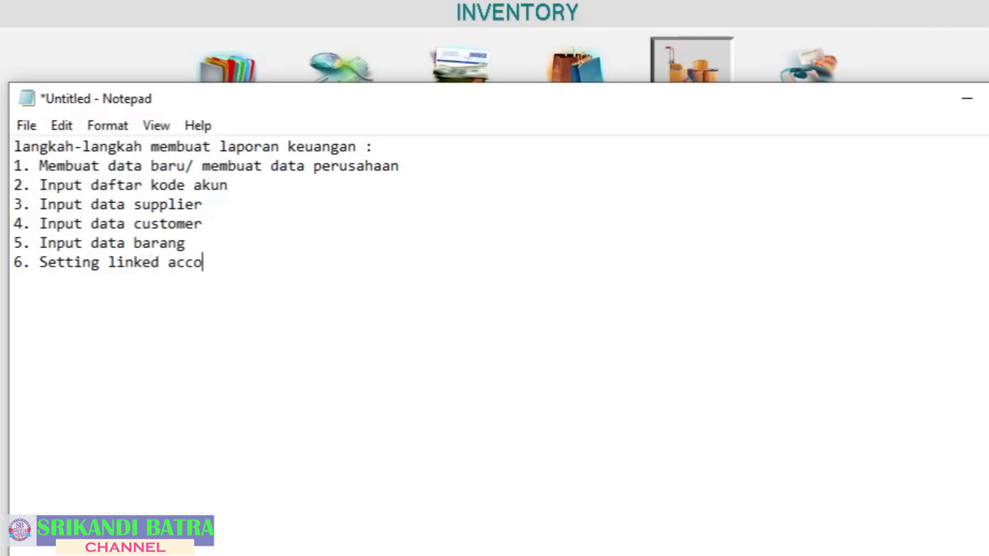
text(nt)
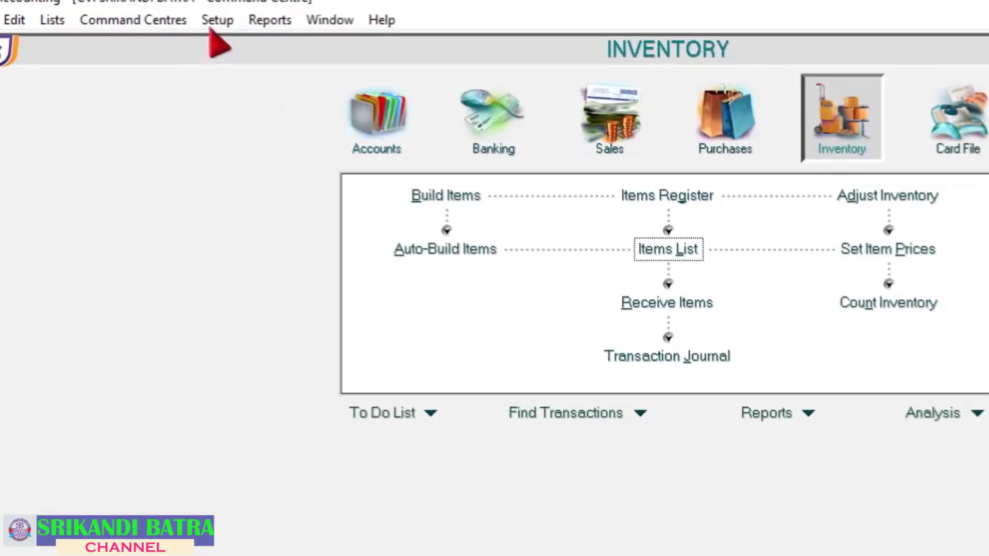
Return to ABSS Accounting, review the Sales Linked Accounts settings, and close them without making changes
click(275, 38)
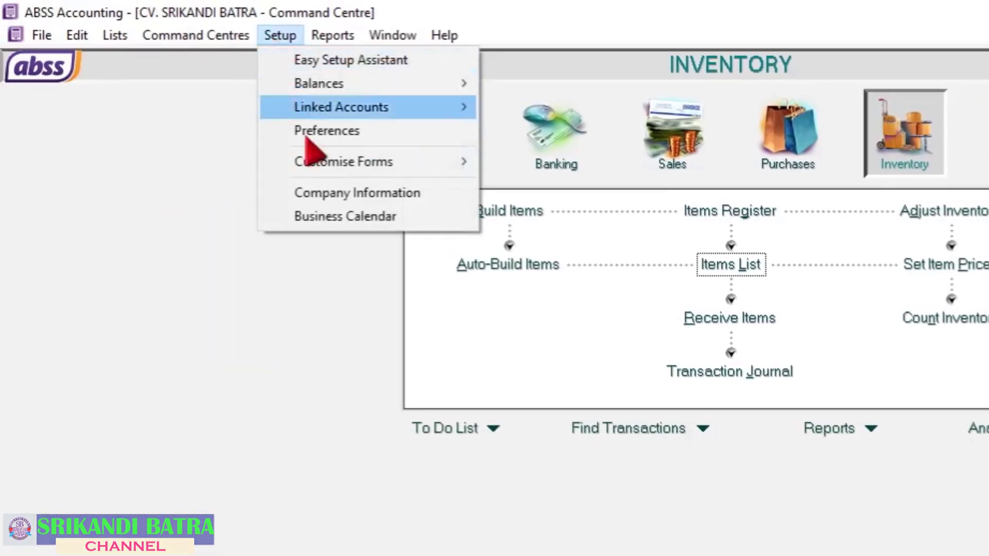
mouse_move(420, 111)
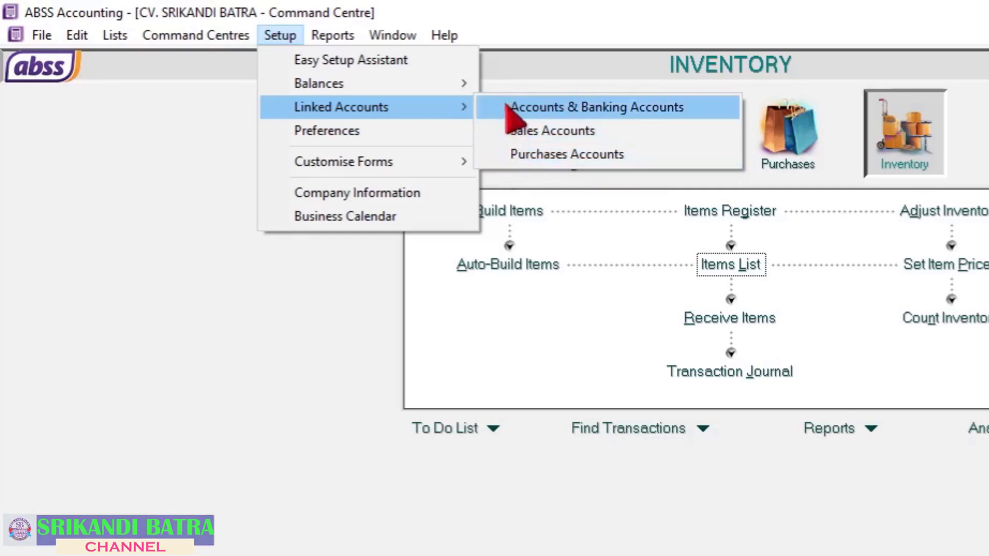
click(533, 135)
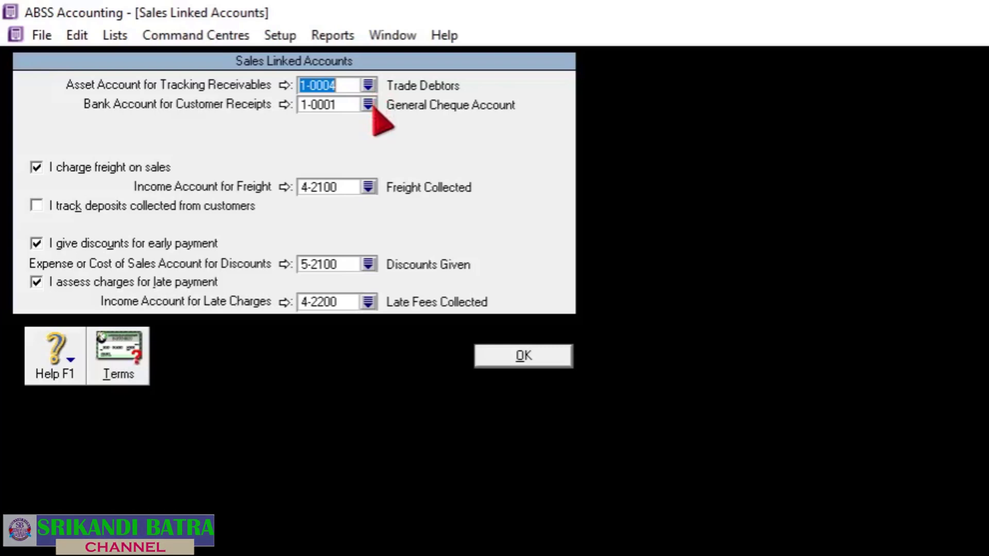
click(526, 361)
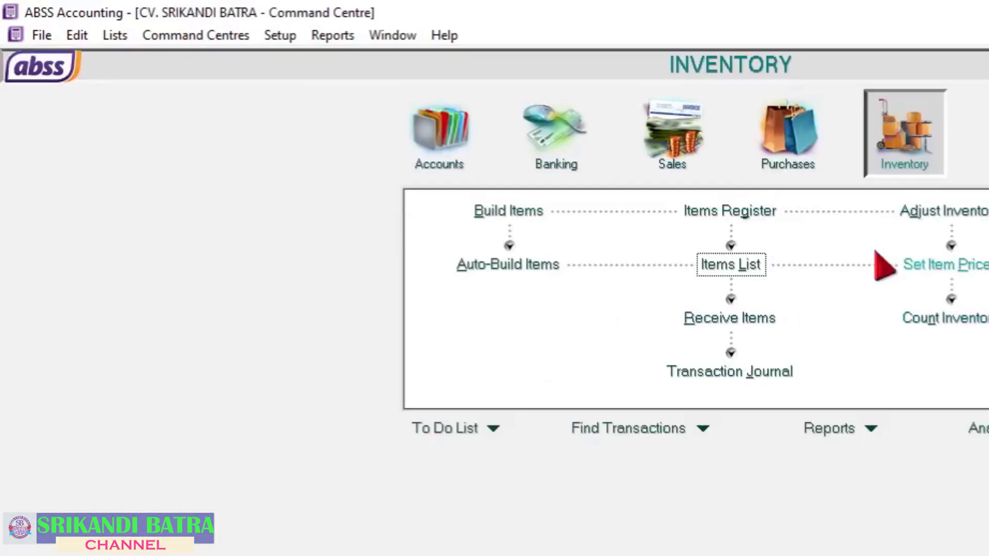
Open the Purchases Linked Accounts settings to examine the accounts assigned to payables, bill payments, freight, discounts and late charges
click(280, 35)
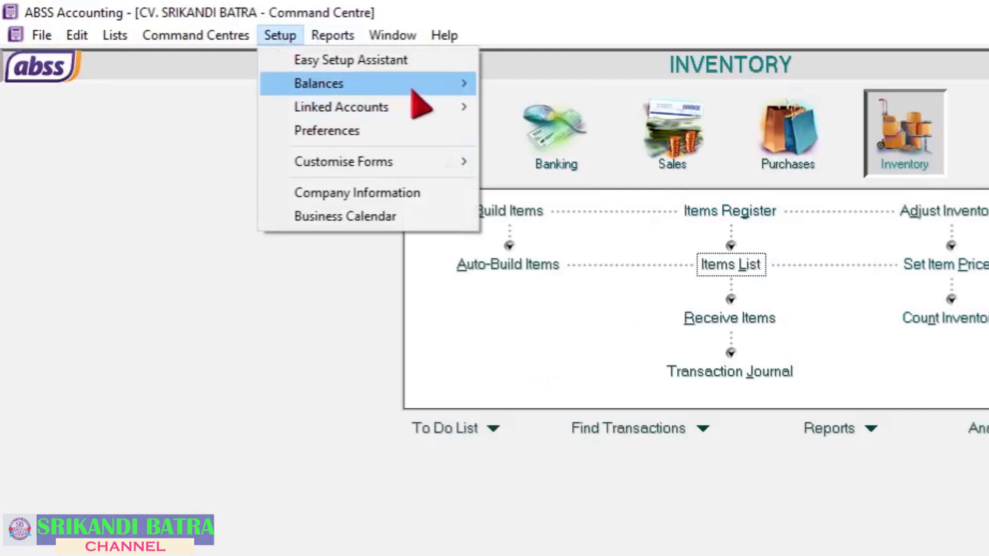
mouse_move(453, 114)
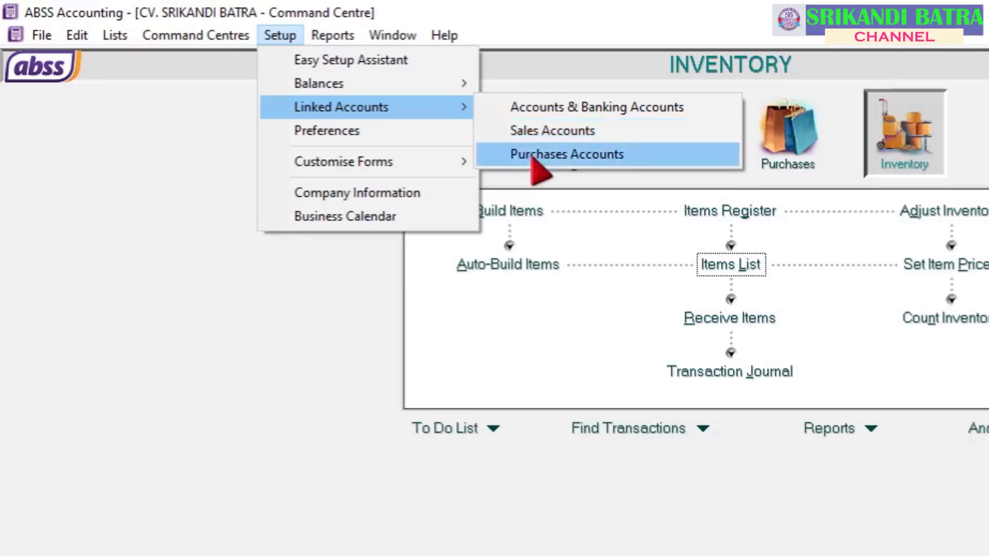
click(533, 157)
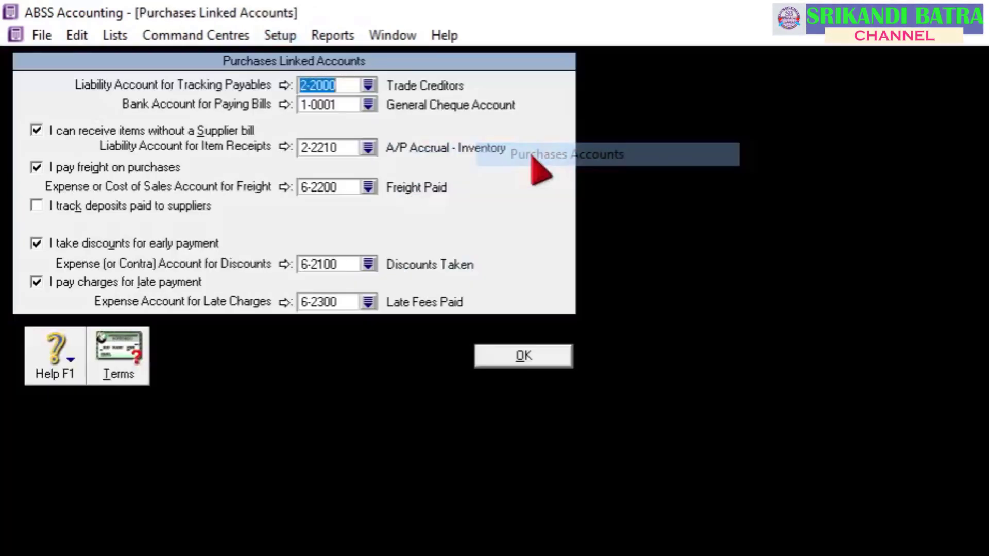
Close the Purchases Linked Accounts settings and look over the available linked account categories
click(521, 356)
click(273, 36)
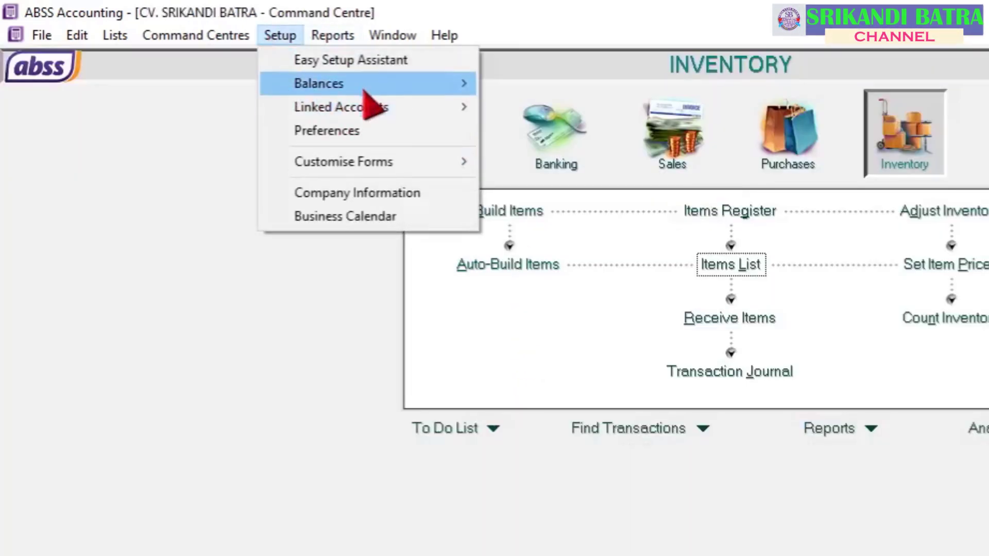
mouse_move(449, 108)
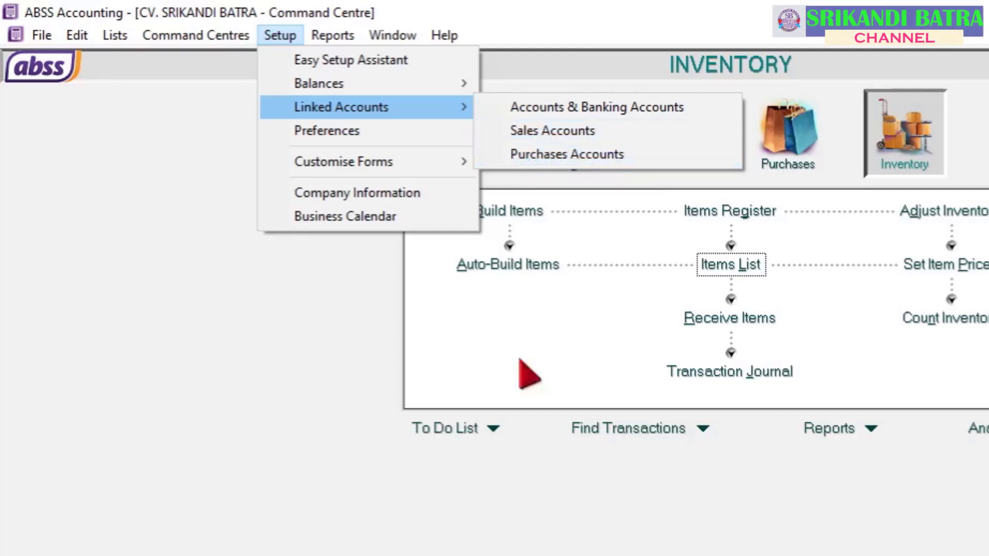
Switch to Notepad and add "7. Input transaksi" to the financial report steps, followed by a new line
key(alt+Tab)
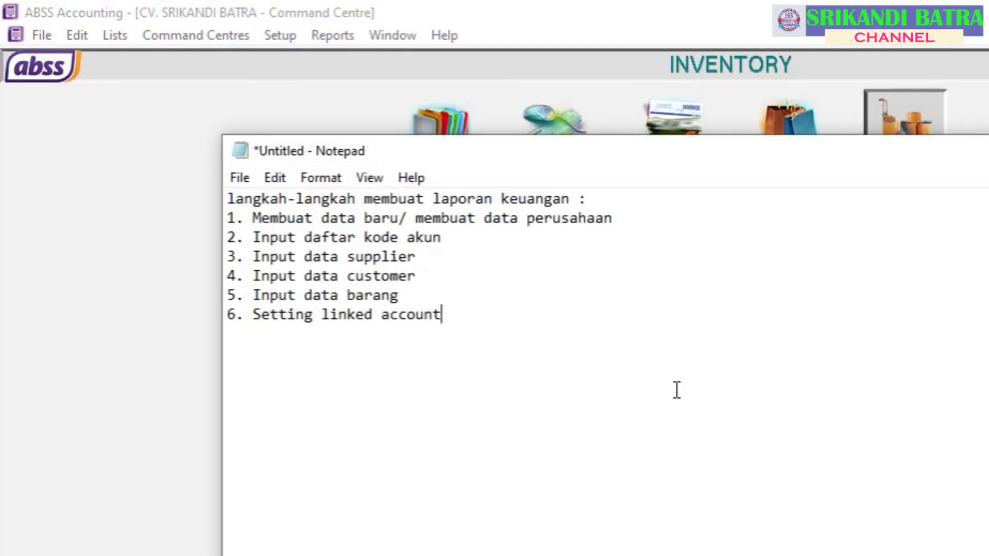
key(Return)
text(7.)
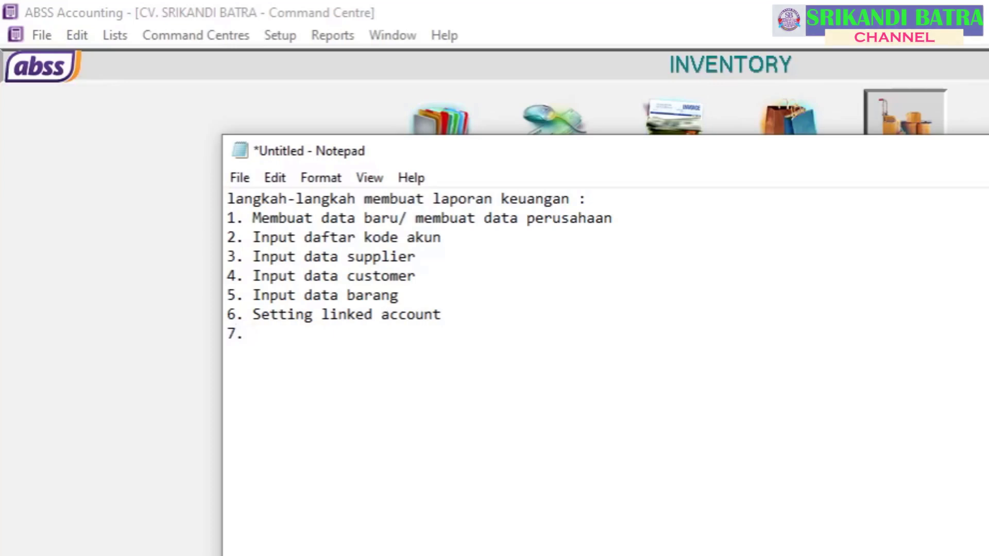
text( Input transk)
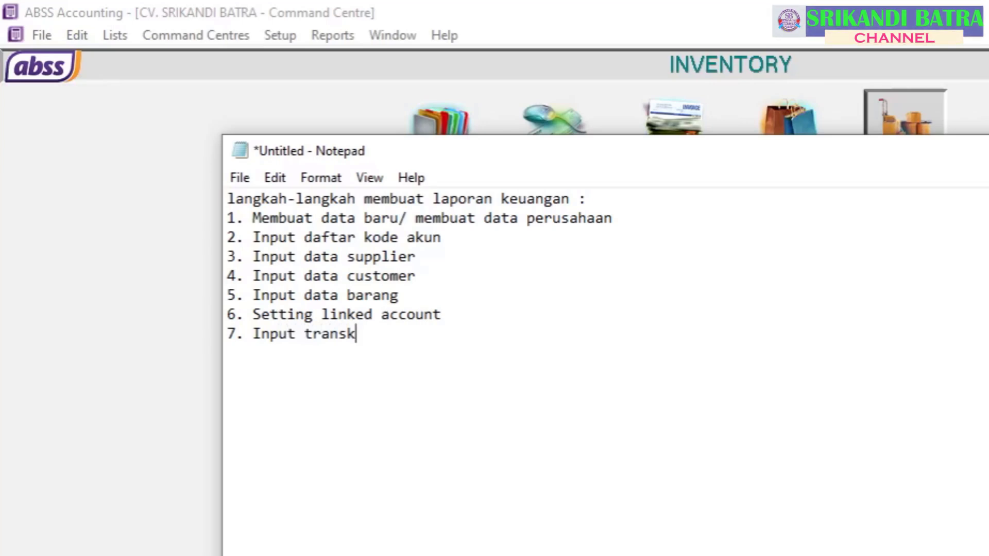
key(BackSpace)
text(aksi)
key(Return)
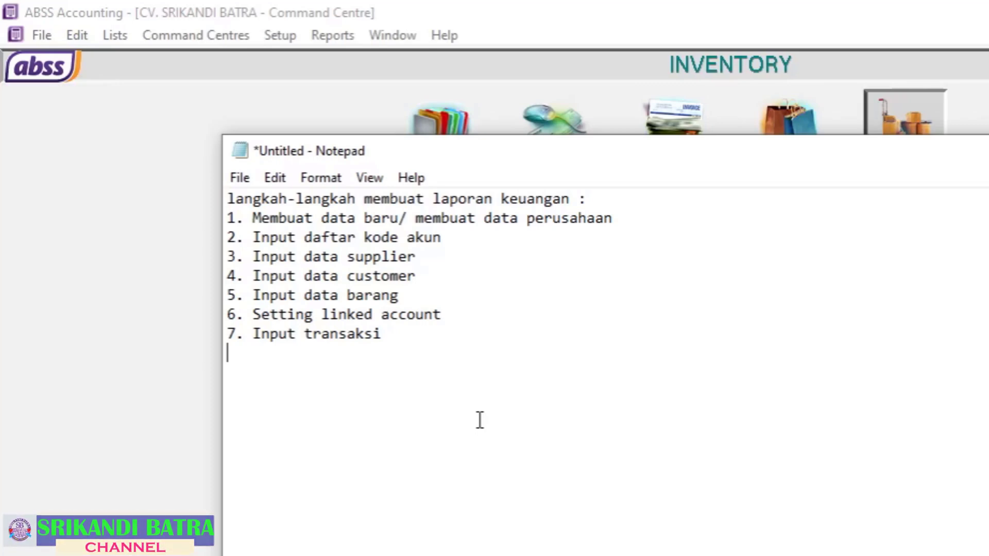
Add the indented sub-point "a. Pembelian barang dagang" under step 7
text(a.)
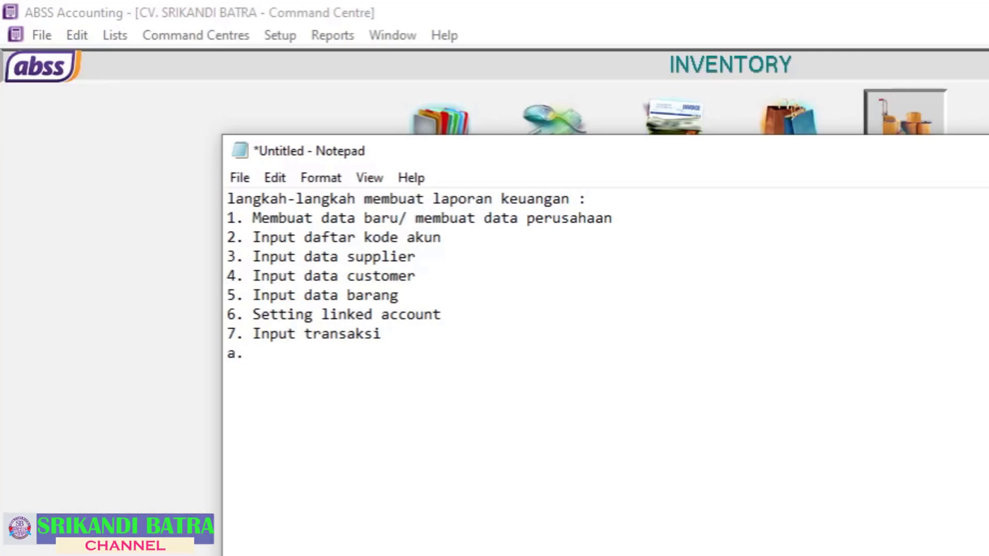
key(BackSpace)
key(BackSpace)
key(Tab)
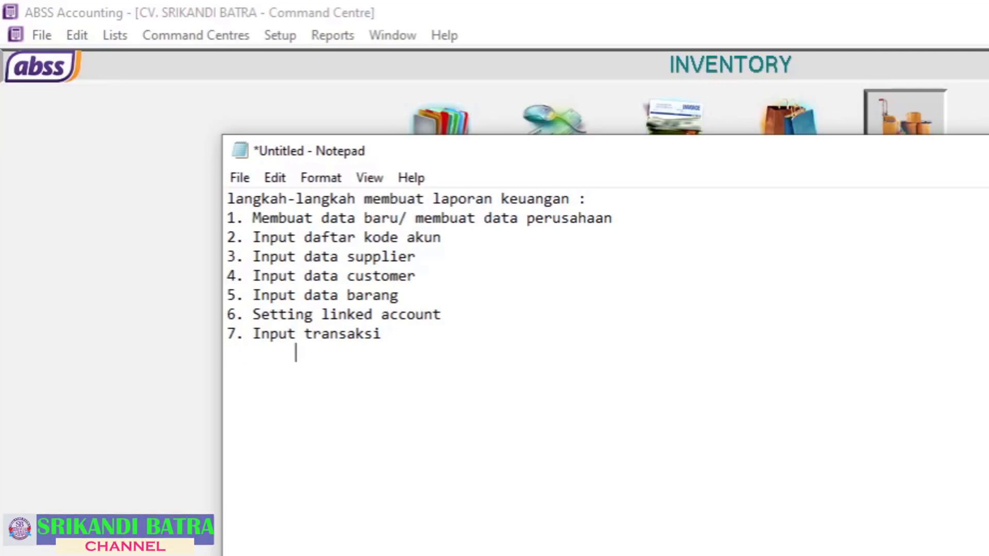
text(a. )
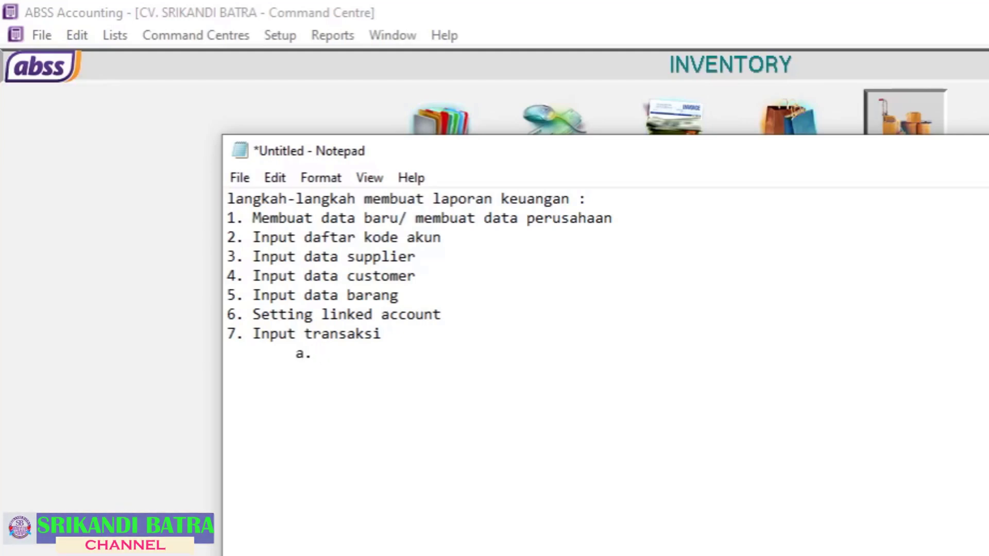
text(Pembe)
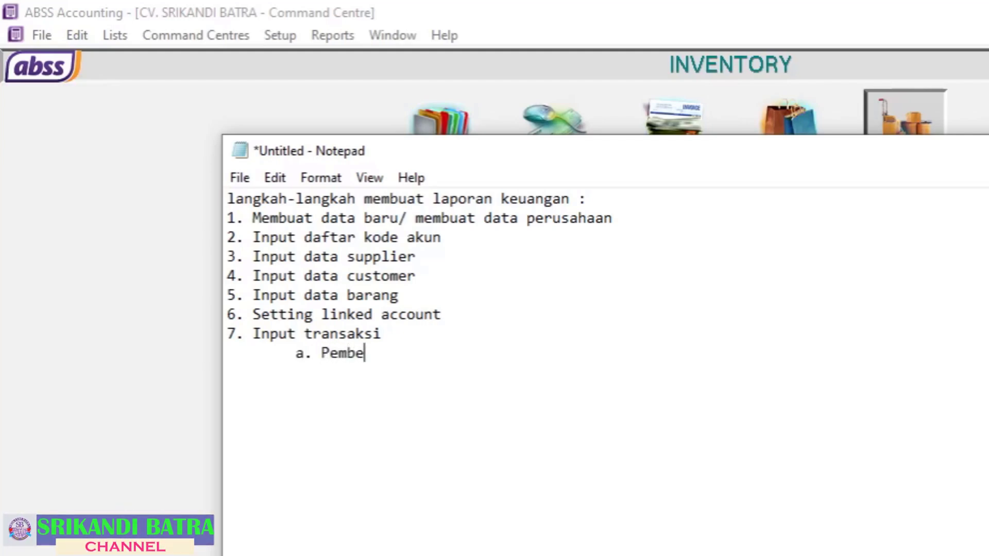
text(lian b)
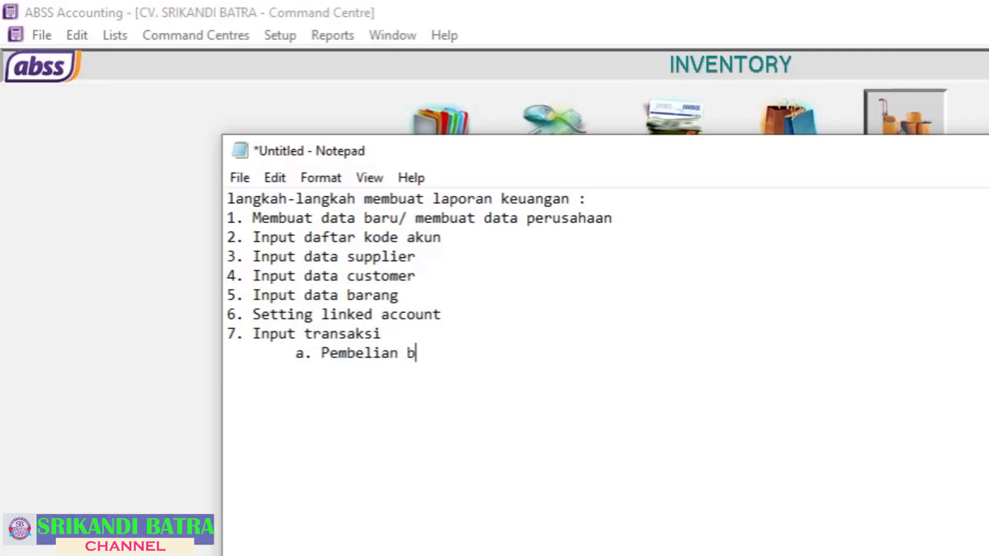
text(arang dagang)
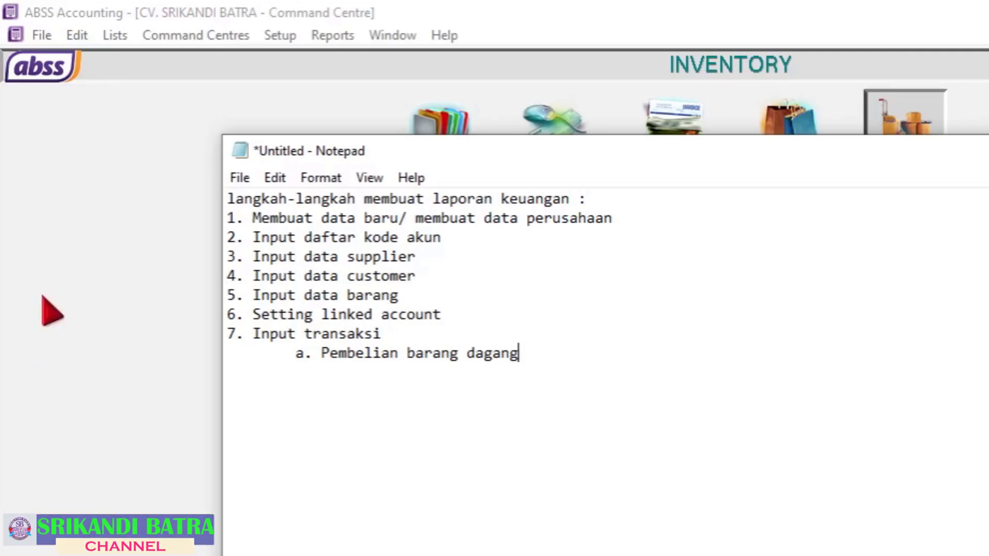
Return to ABSS Accounting, view the blank Enter Purchases bill form, and close it without recording
click(118, 216)
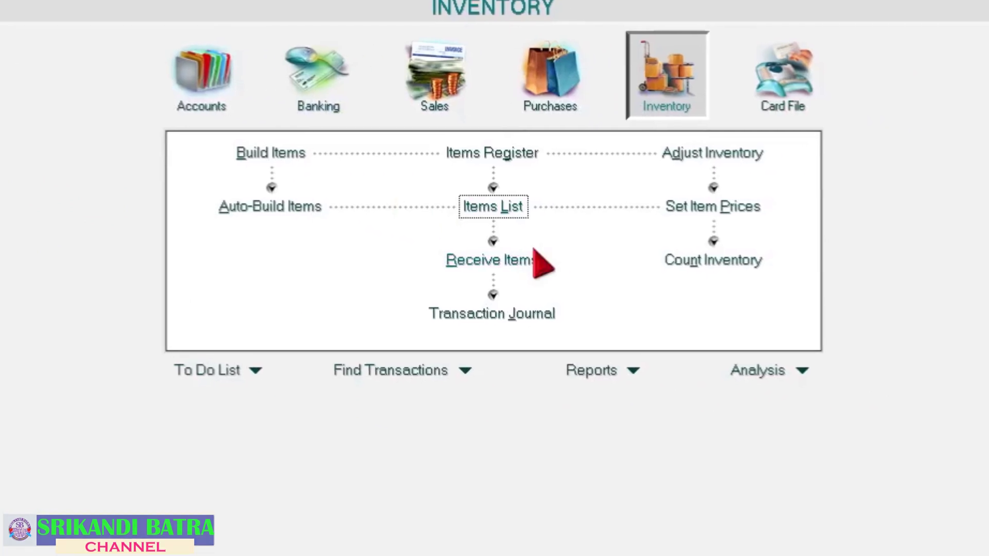
click(537, 87)
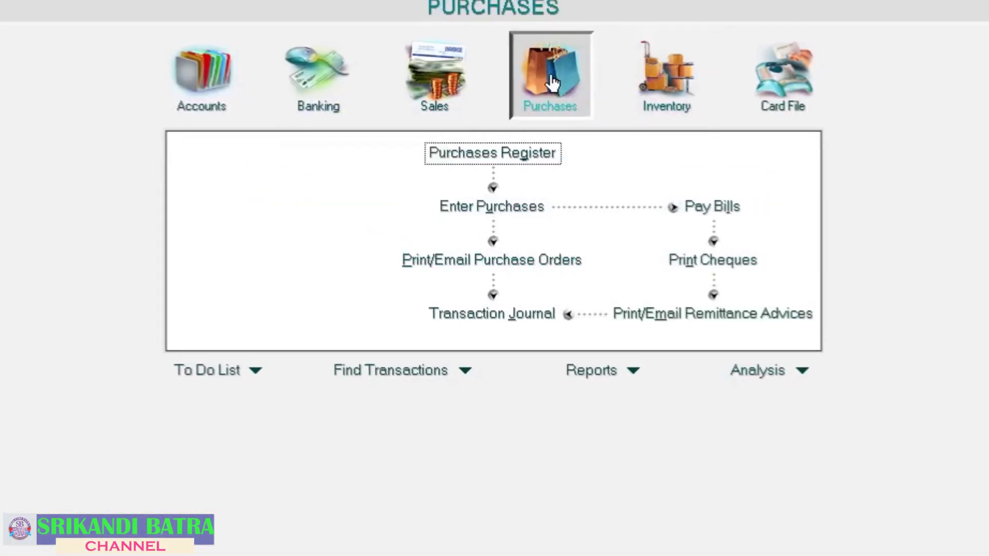
click(498, 209)
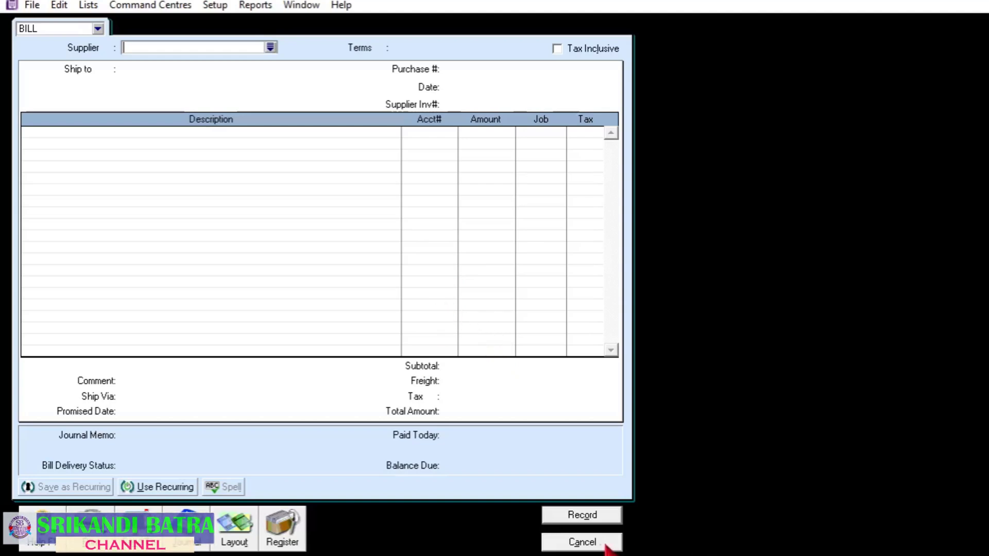
click(581, 543)
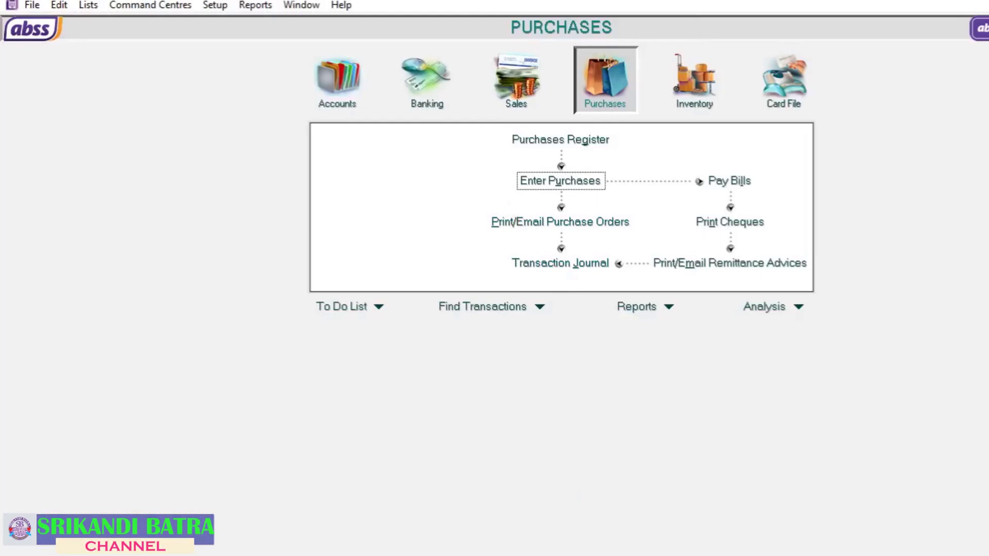
Switch to Notepad and add the indented sub-point "b. Pembayaran hutang dagang" under step 7
key(alt+Tab)
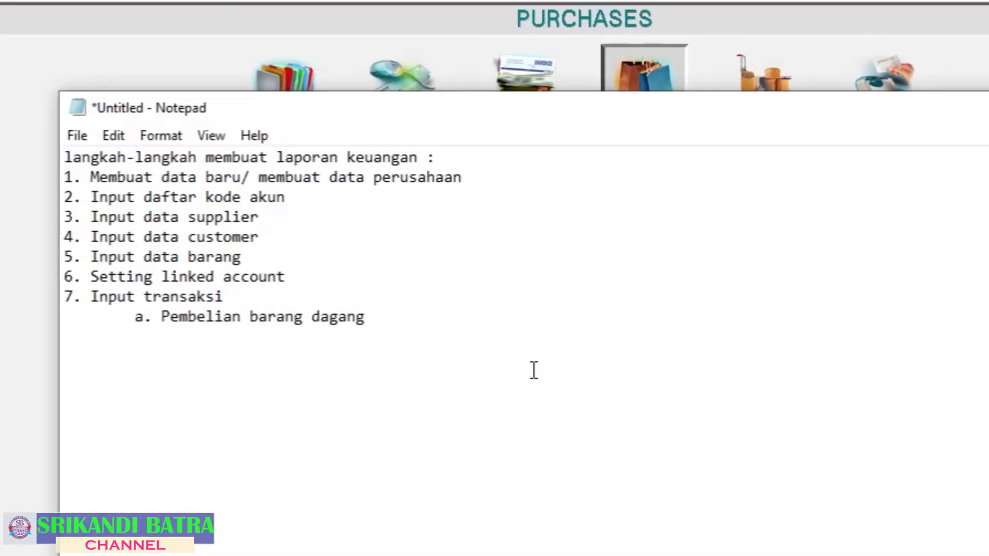
key(Return)
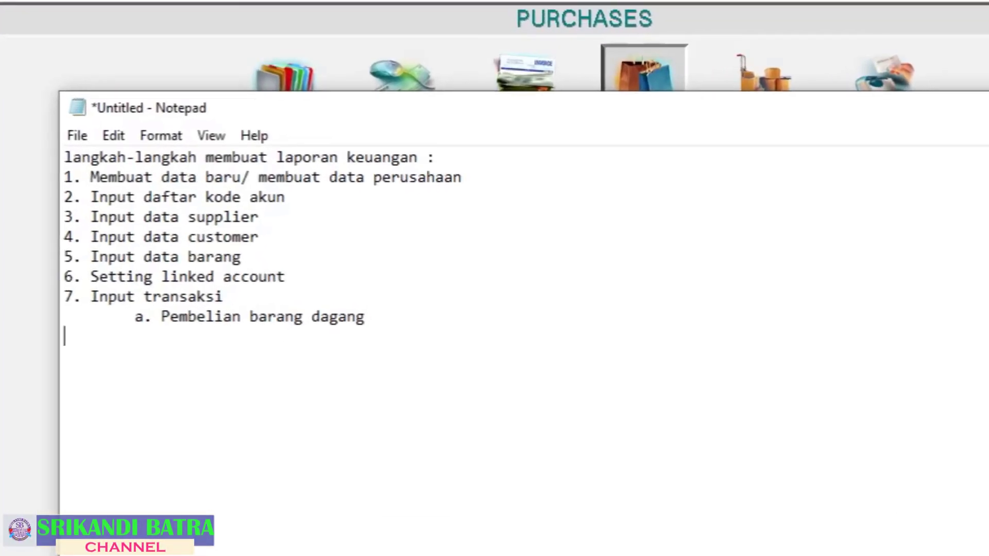
key(Tab)
text(b.)
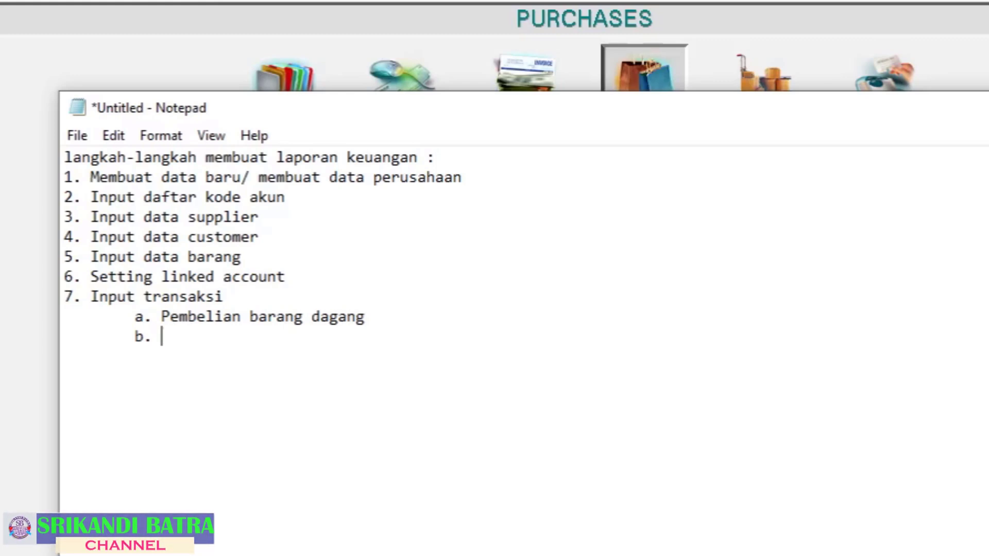
text(Pe)
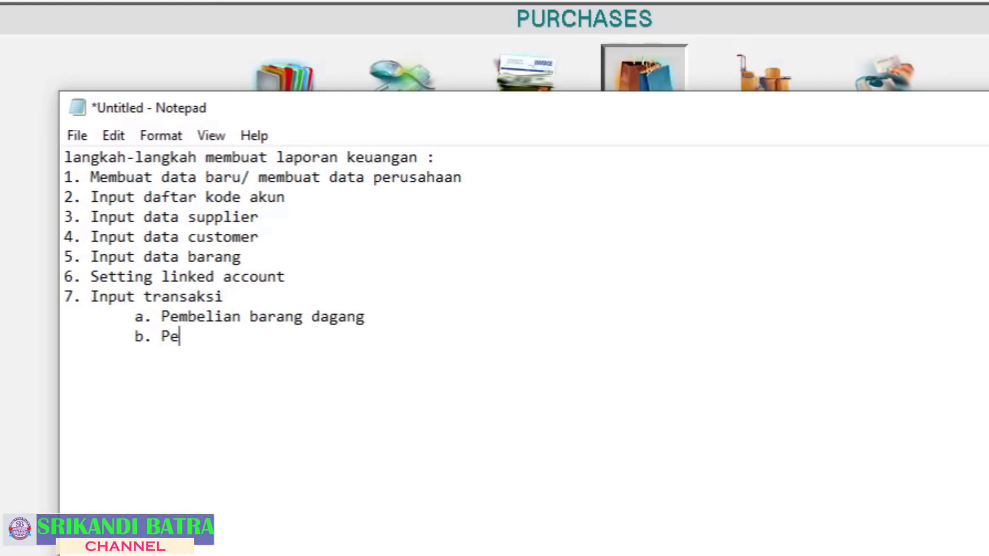
text(mbayaran)
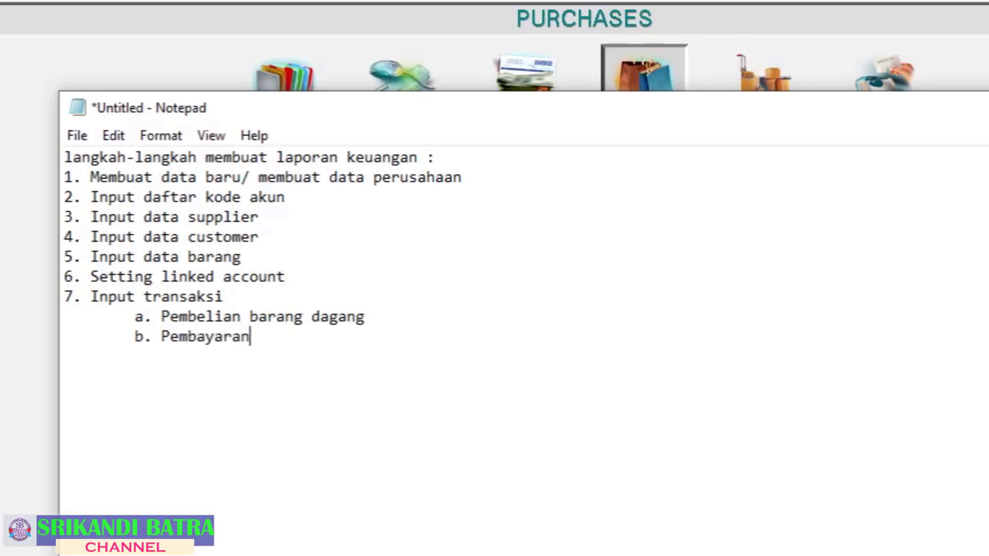
text( hutang dagang)
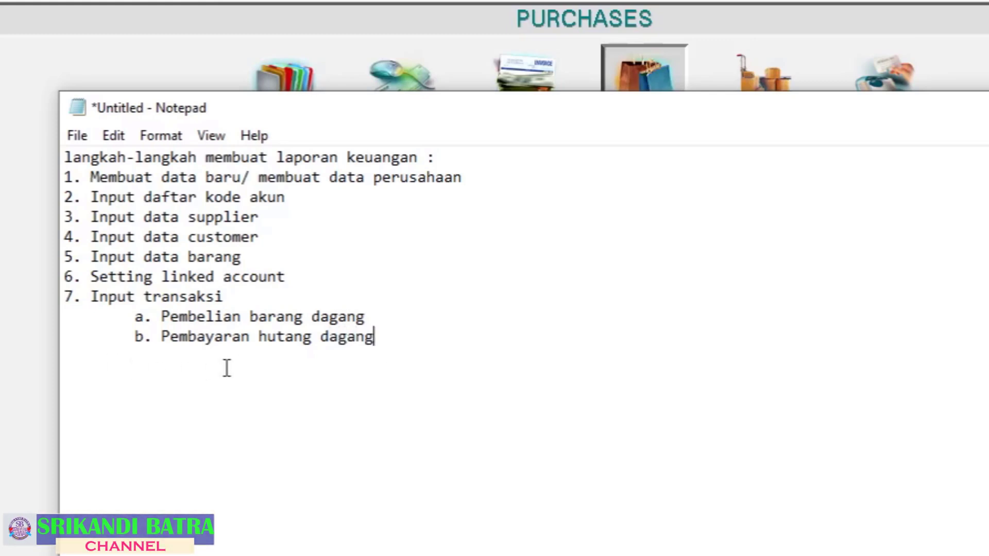
Return to ABSS Accounting, view the blank Pay Bills form, and close it without recording a payment
click(1, 267)
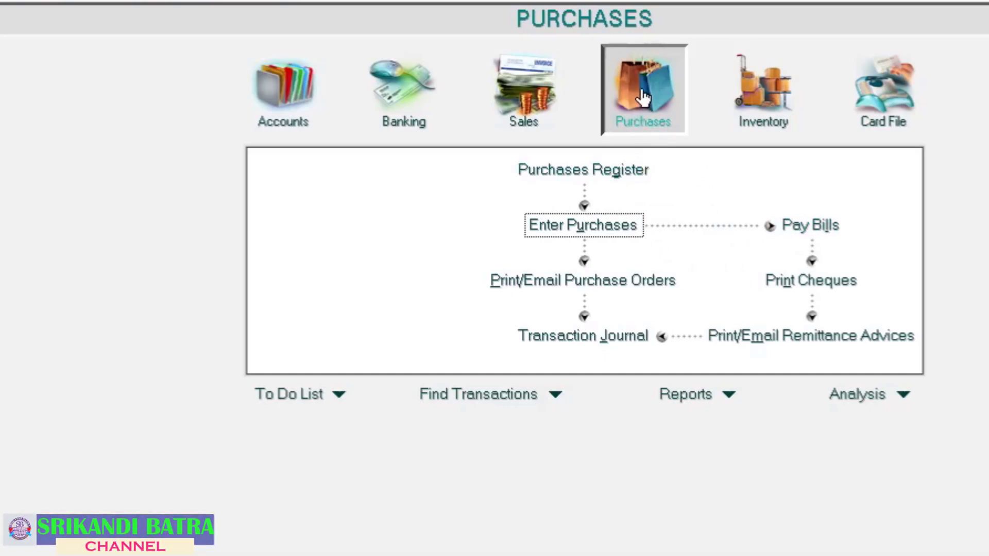
click(824, 225)
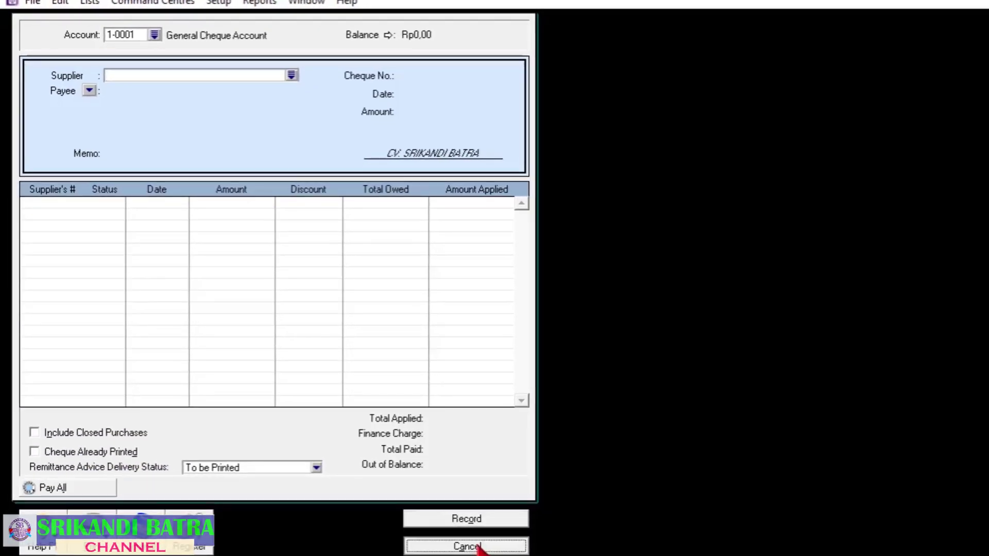
click(478, 547)
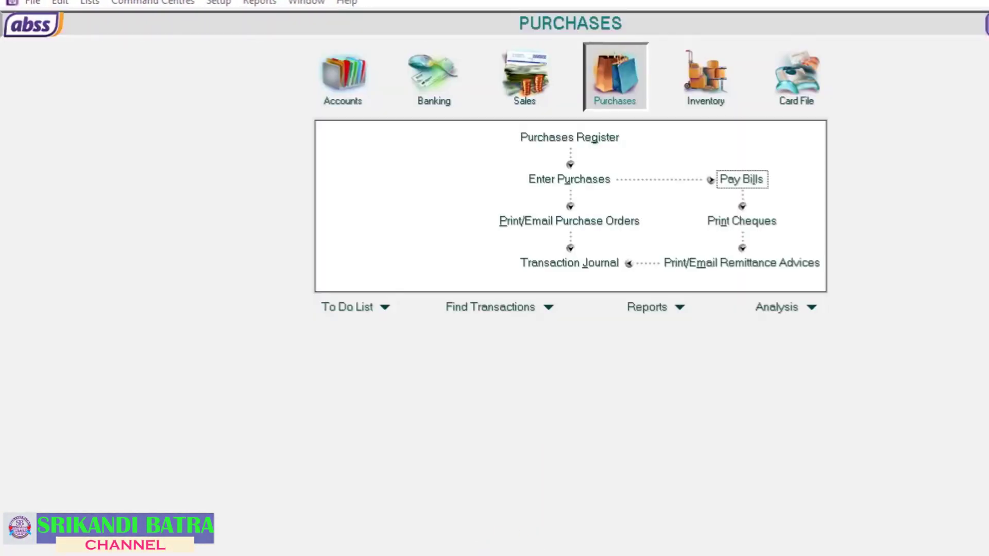
Switch to Notepad and add the indented sub-point "c. Penjualan barang dagang" under step 7
key(alt+Tab)
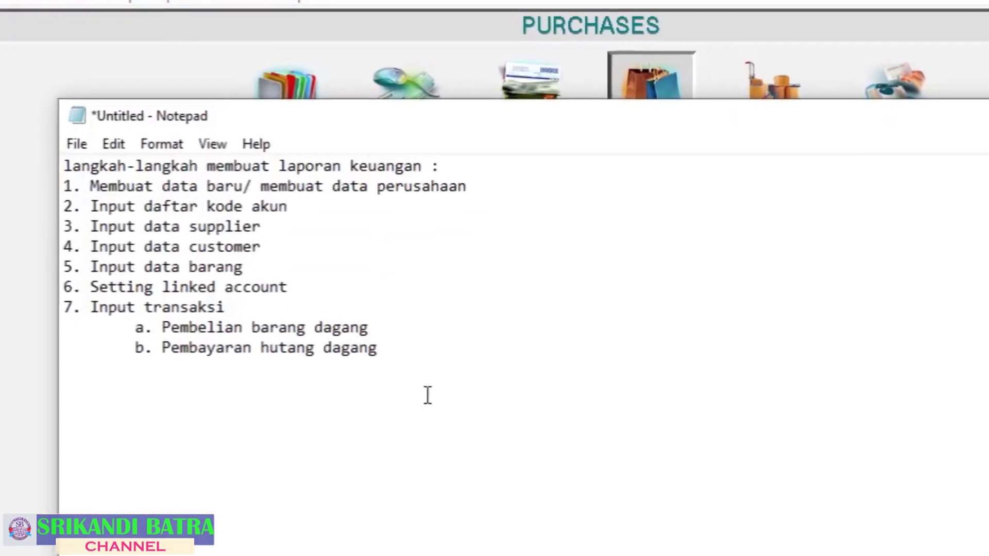
key(Return)
key(Tab)
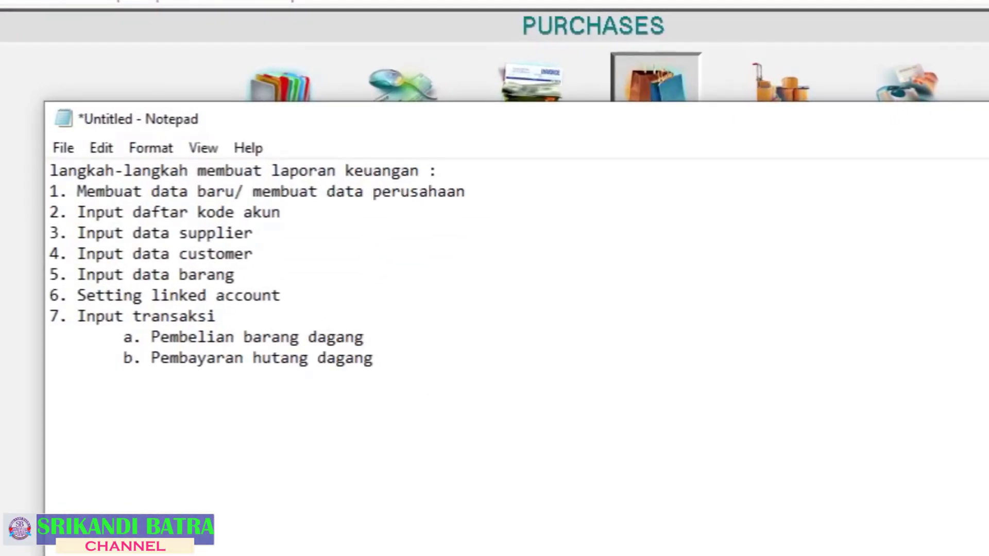
text(c. )
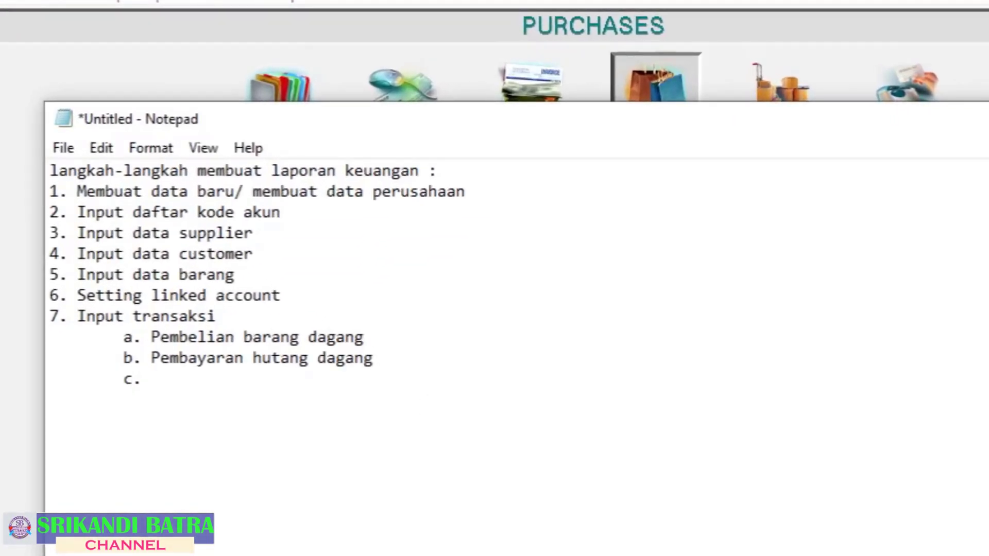
text(Penjualan barang dagang)
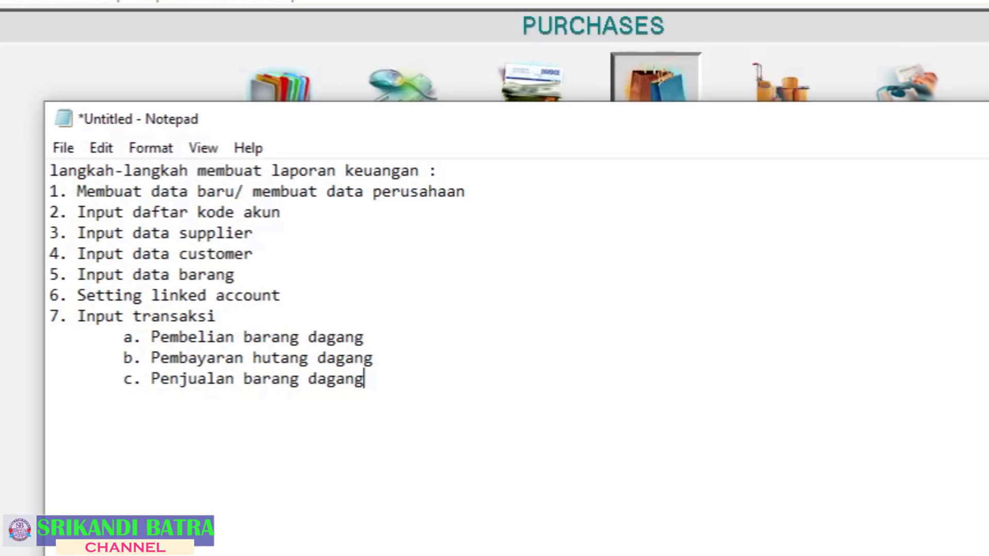
Return to ABSS Accounting, view the blank Enter Sales invoice form, and close it without recording
key(alt+Tab)
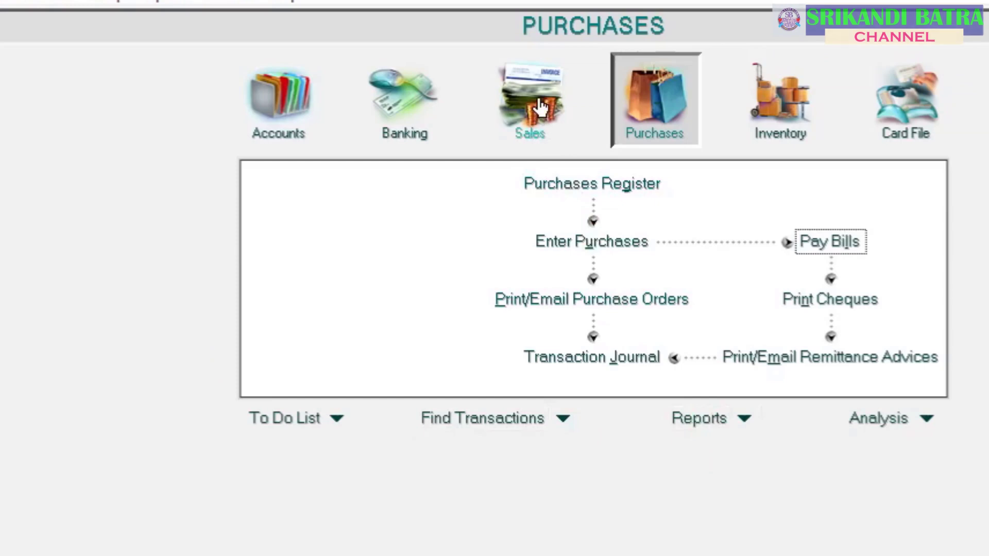
click(544, 121)
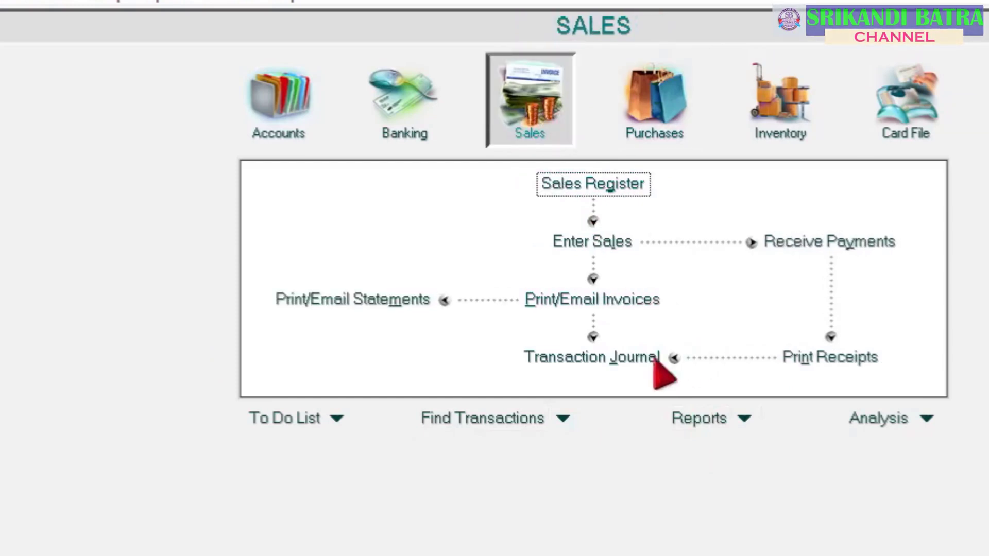
click(597, 246)
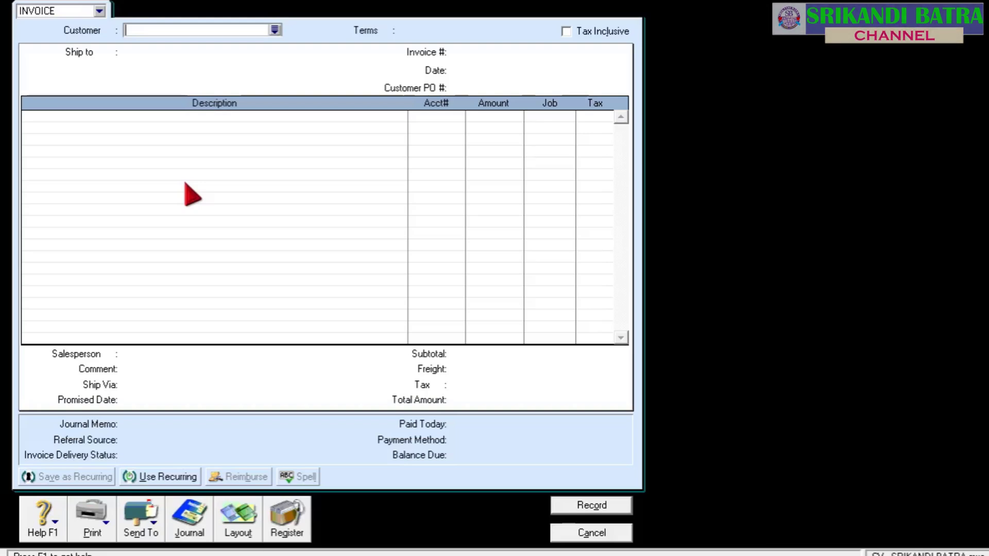
click(592, 531)
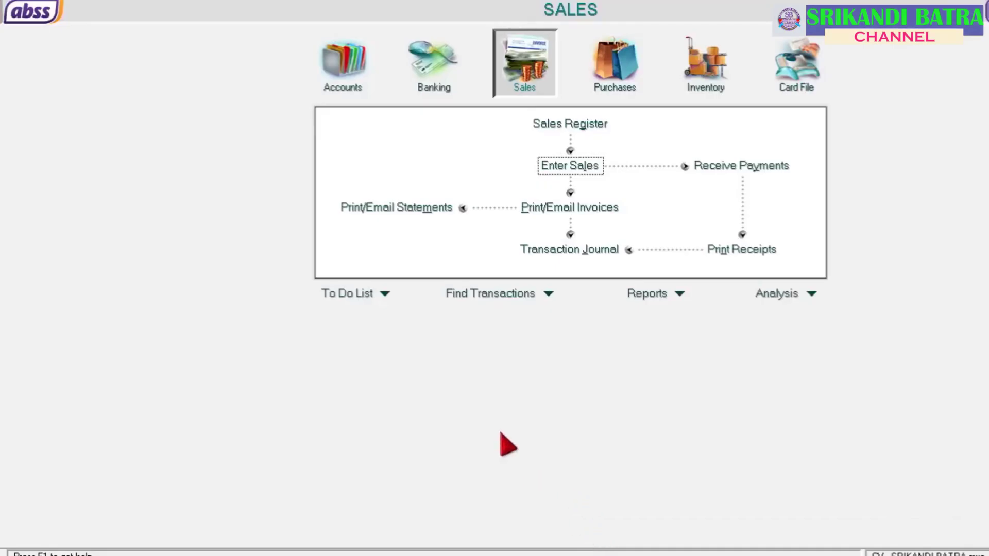
Switch to Notepad and add the indented sub-point "d. Penerimaan piutang dagang" under step 7
key(alt+Tab)
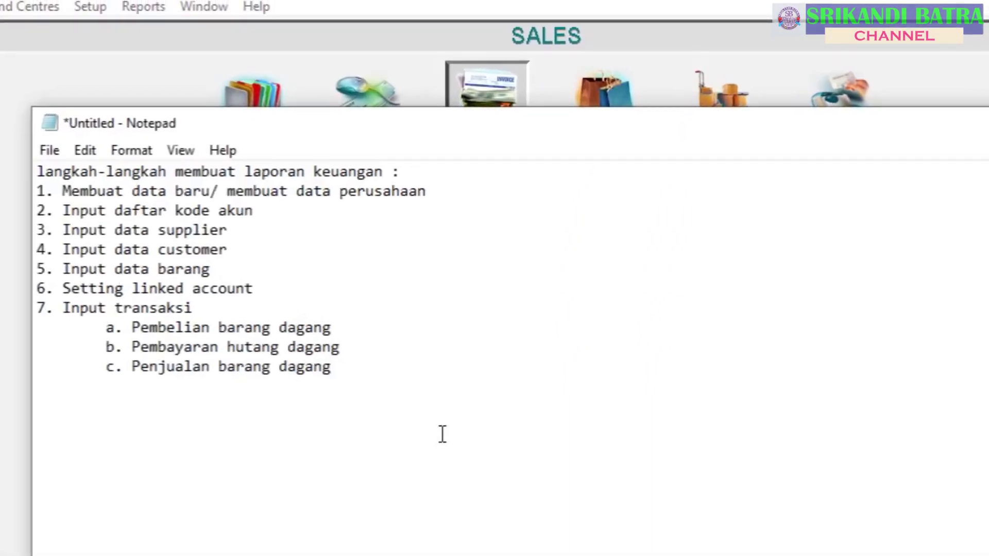
key(Return)
key(Tab)
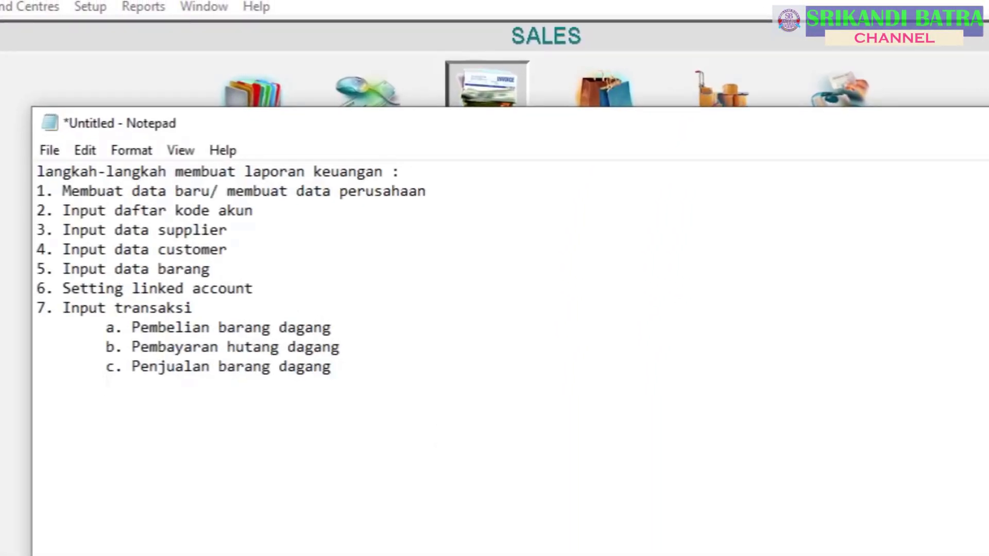
text(d.)
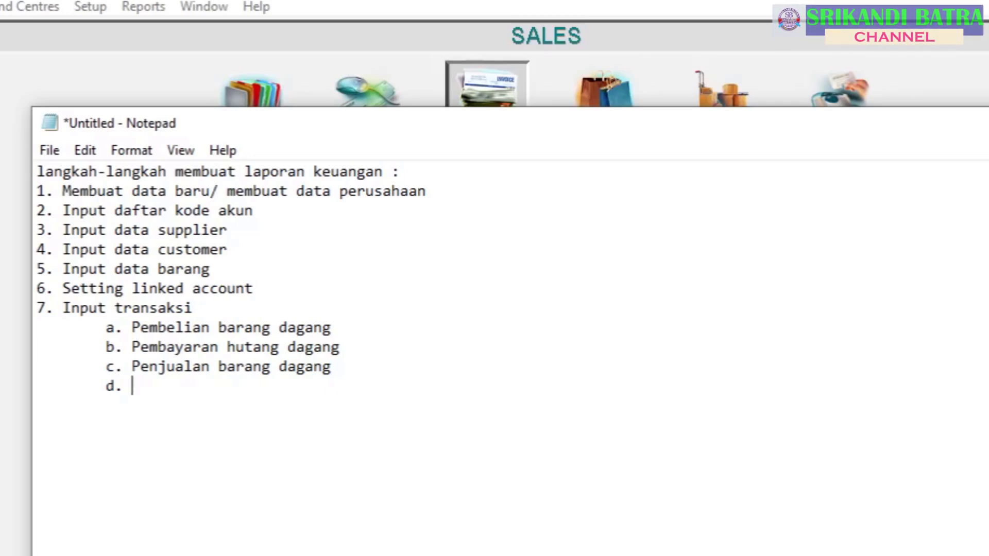
text(Piutang)
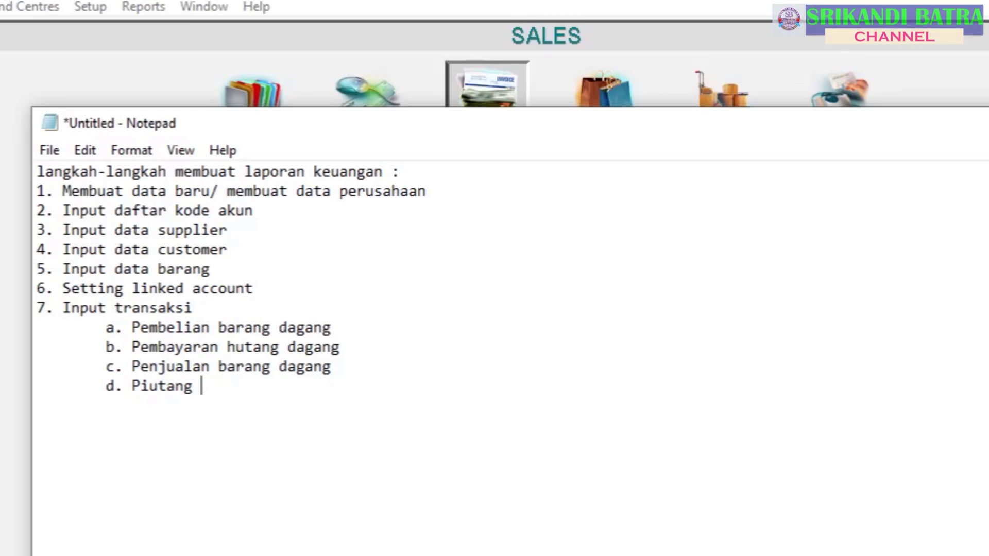
key(Left)
key(ctrl+Left)
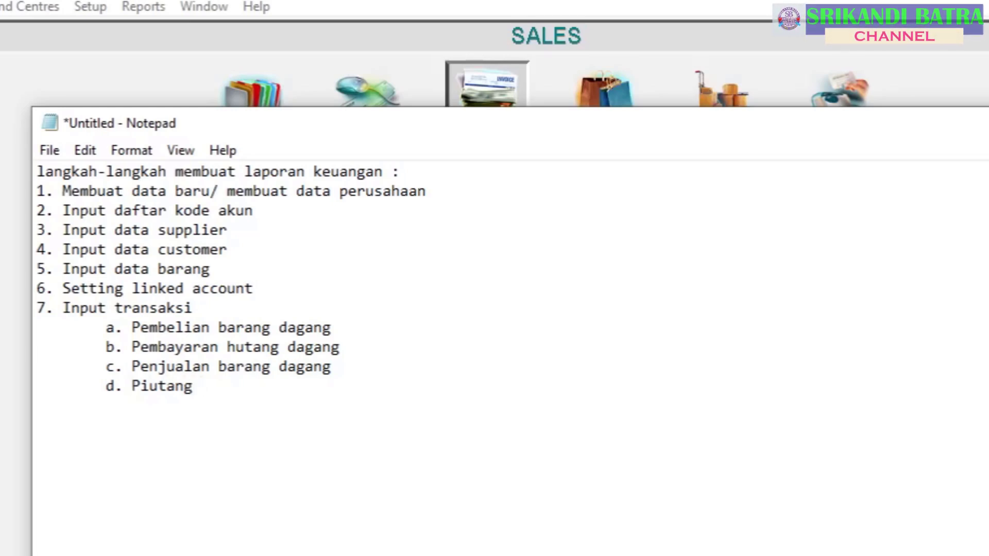
key(Right)
text(enerimaa)
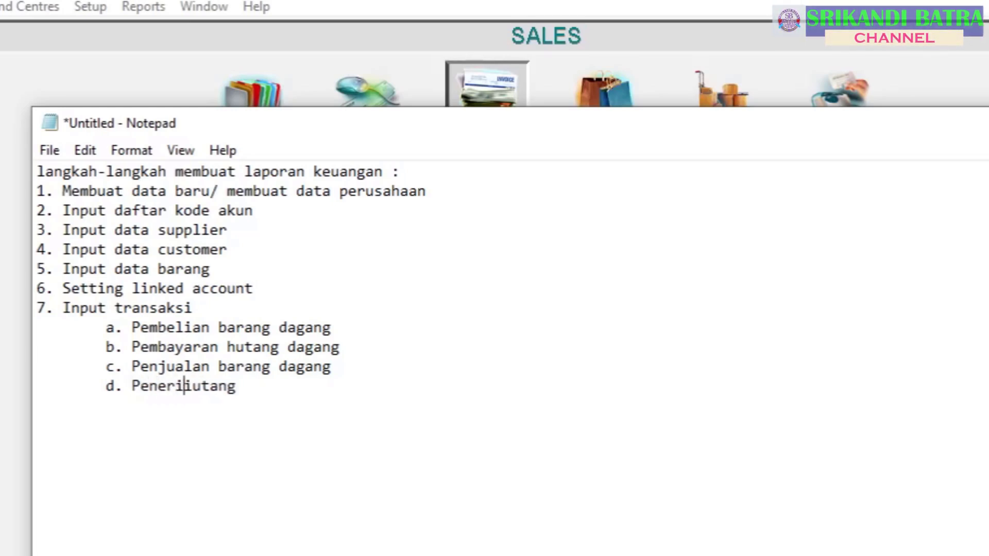
text(n p)
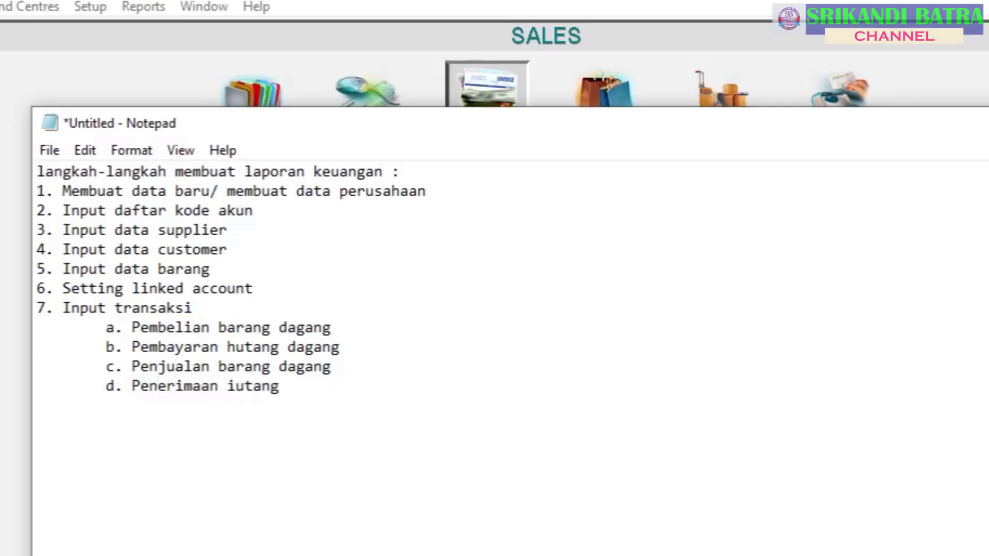
key(End)
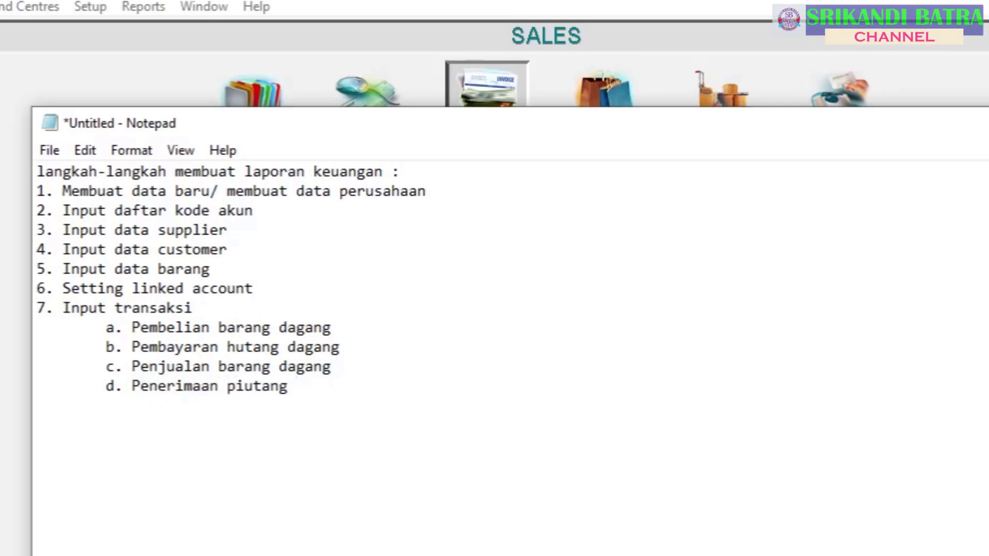
text(dagang)
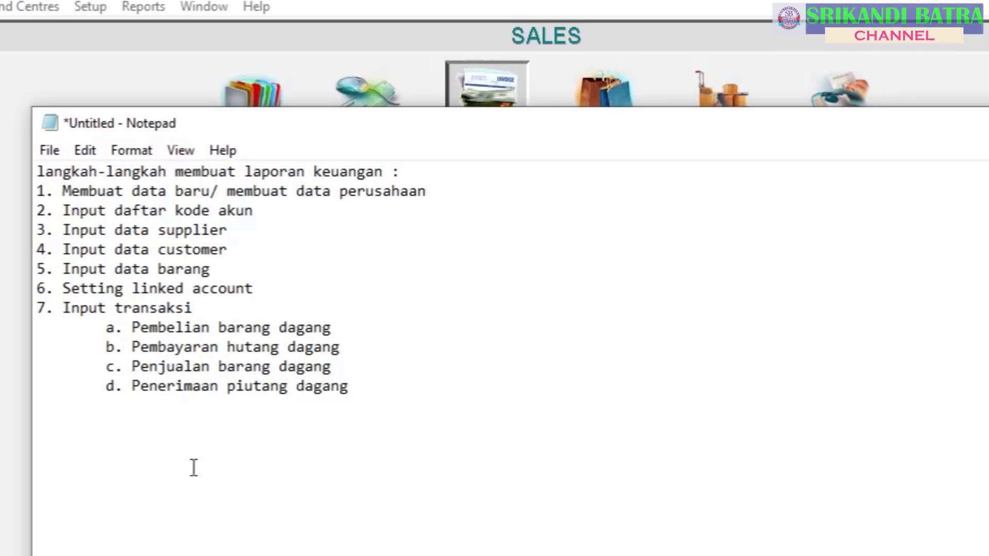
Return to ABSS Accounting, view the blank Receive Payments form, and close it without recording a payment
key(alt+Tab)
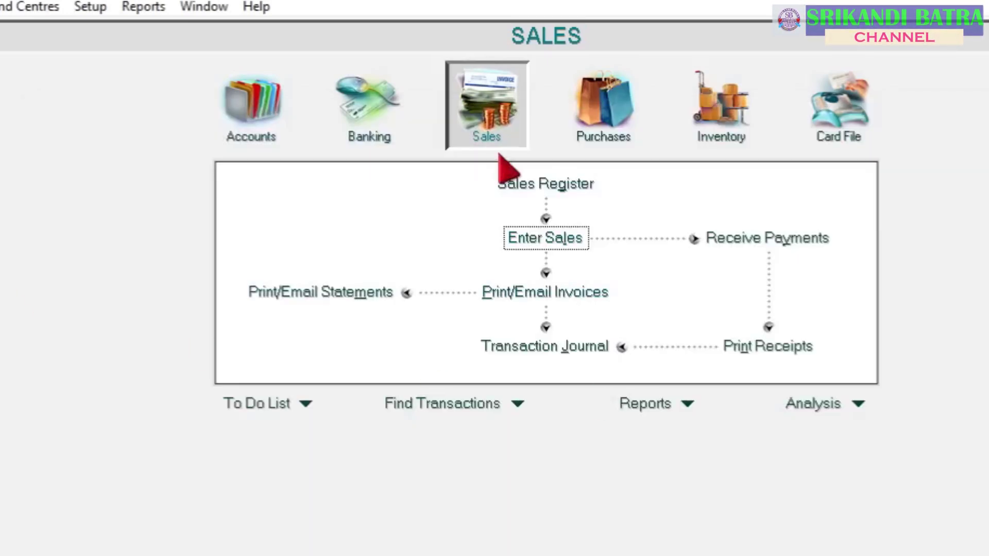
click(771, 237)
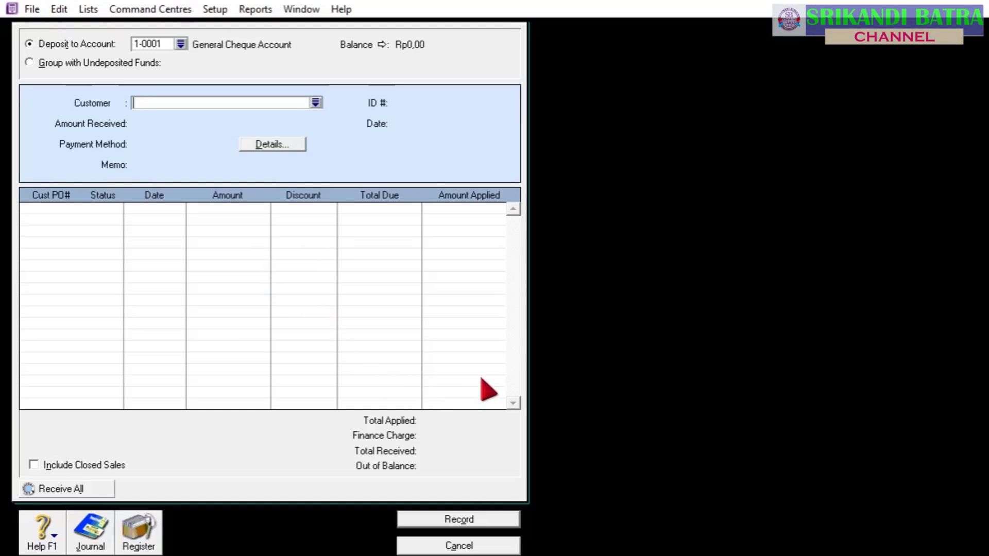
click(477, 547)
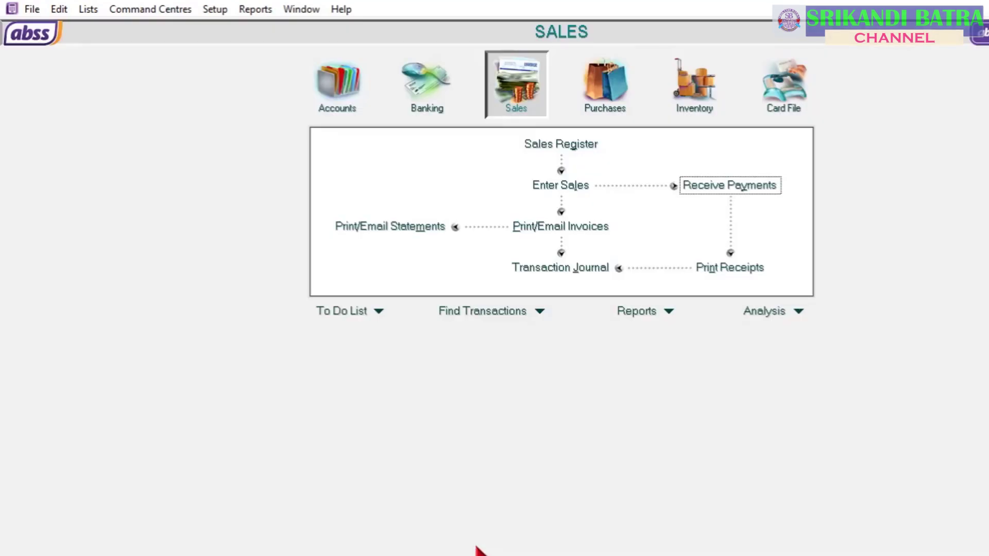
Switch to Notepad and add the indented sub-point "e. Jurnal" under step 7
key(alt+Tab)
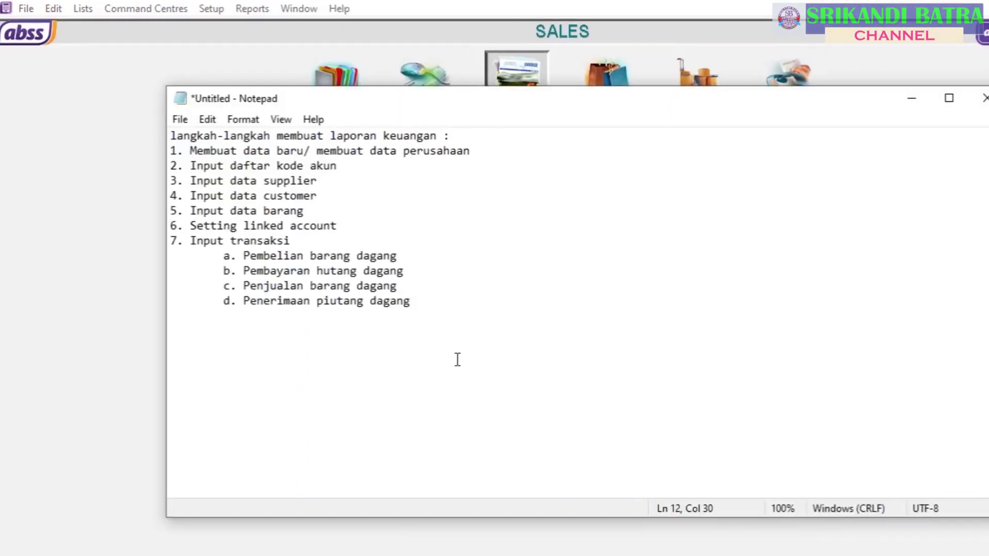
key(Return)
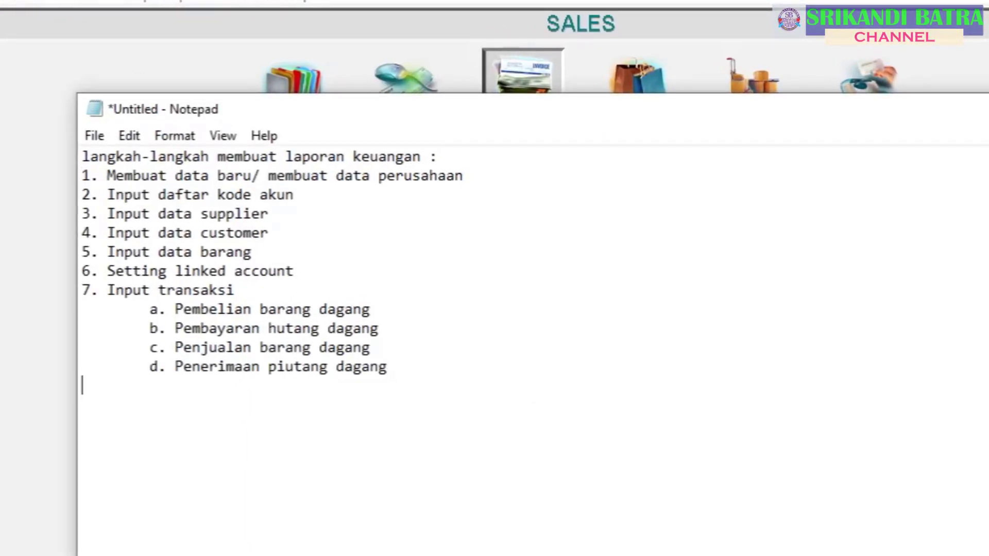
key(Tab)
text(e.)
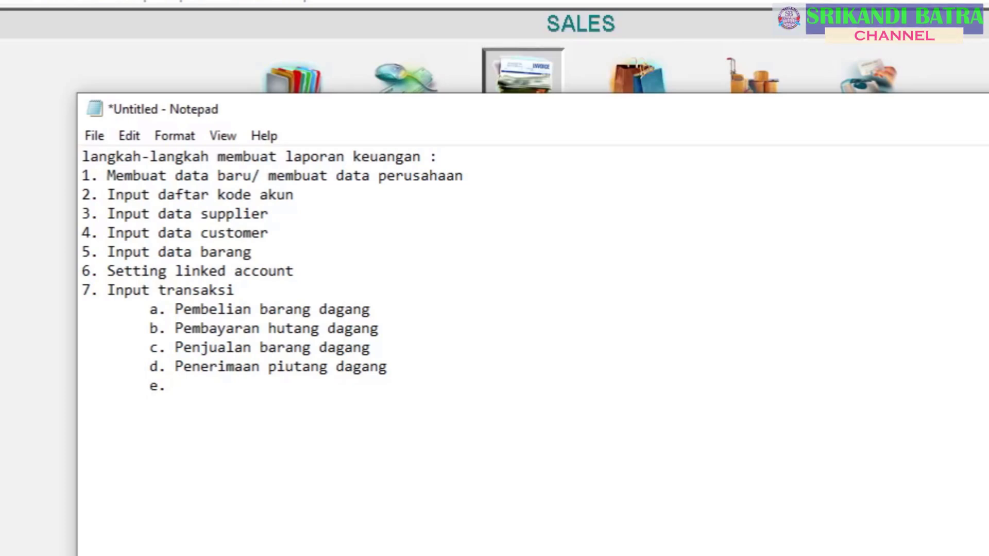
text( Jurn)
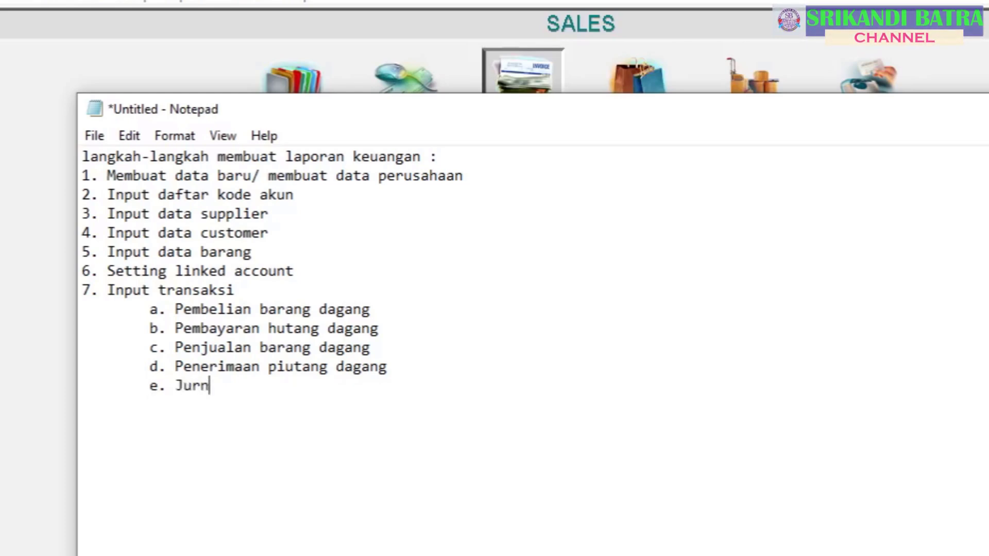
text(al)
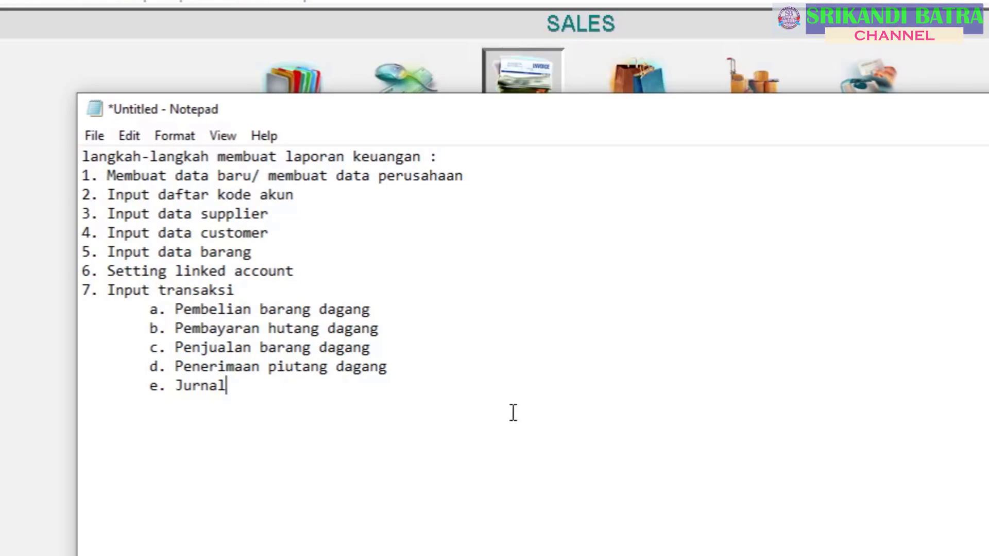
Return to ABSS Accounting, view the blank Record Journal Entry form, close it without recording, and bring back the Notepad list
click(13, 166)
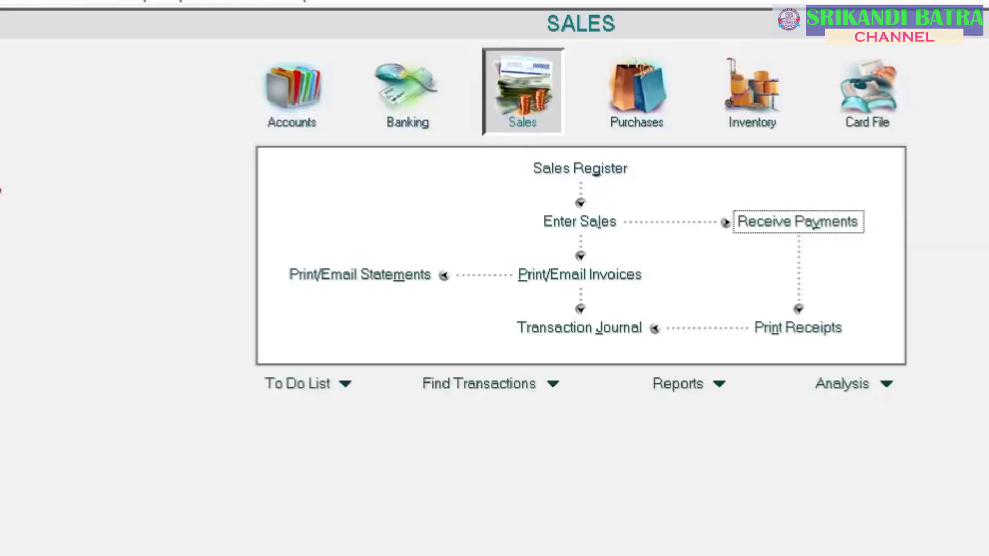
click(290, 114)
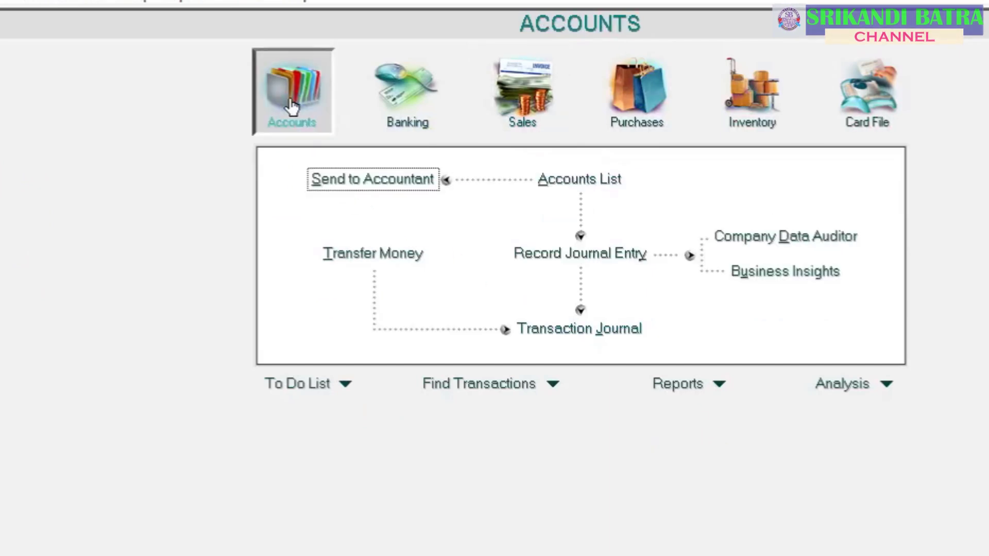
click(598, 255)
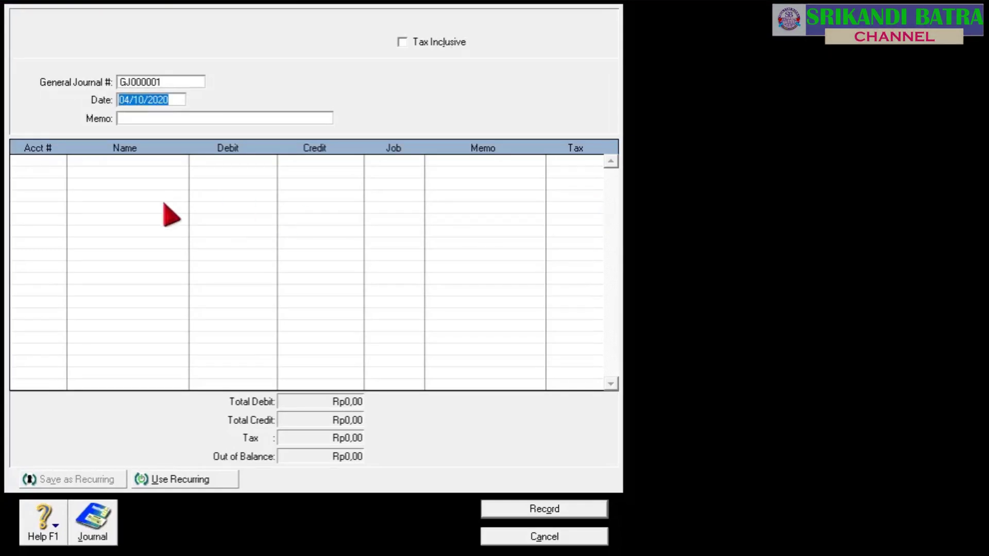
click(570, 537)
click(372, 555)
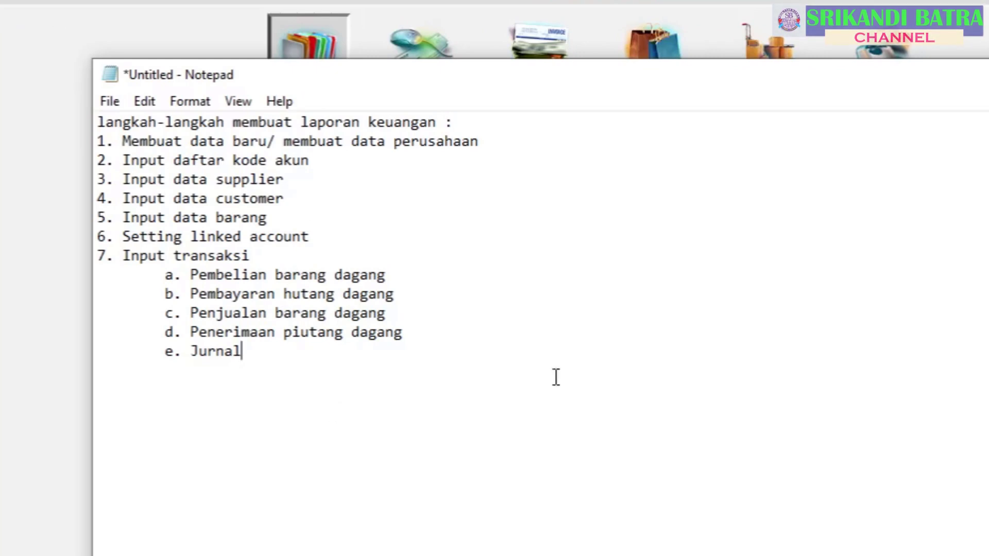
Return to ABSS Accounting, view the Balance Sheet analysis from the Accounts command centre, and close it
key(alt+Tab)
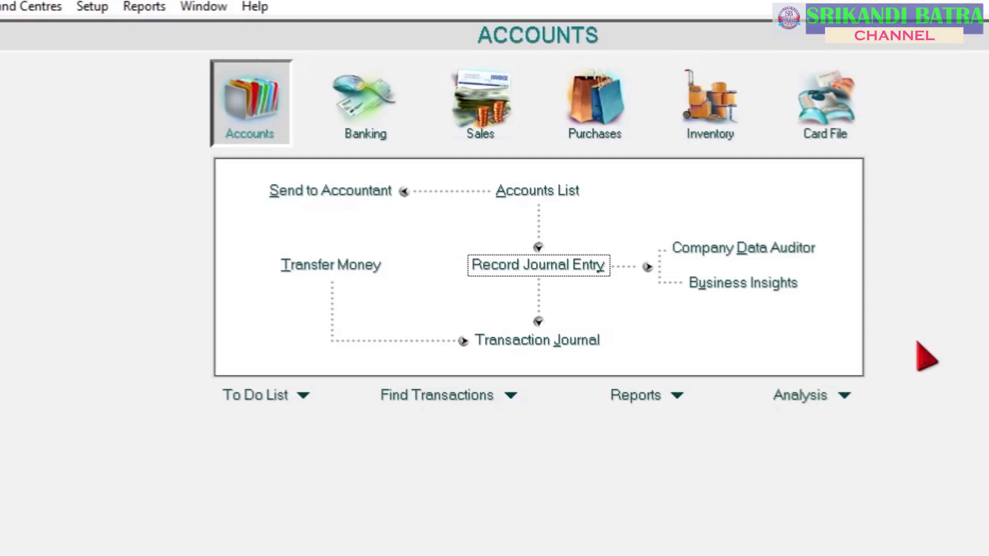
click(845, 398)
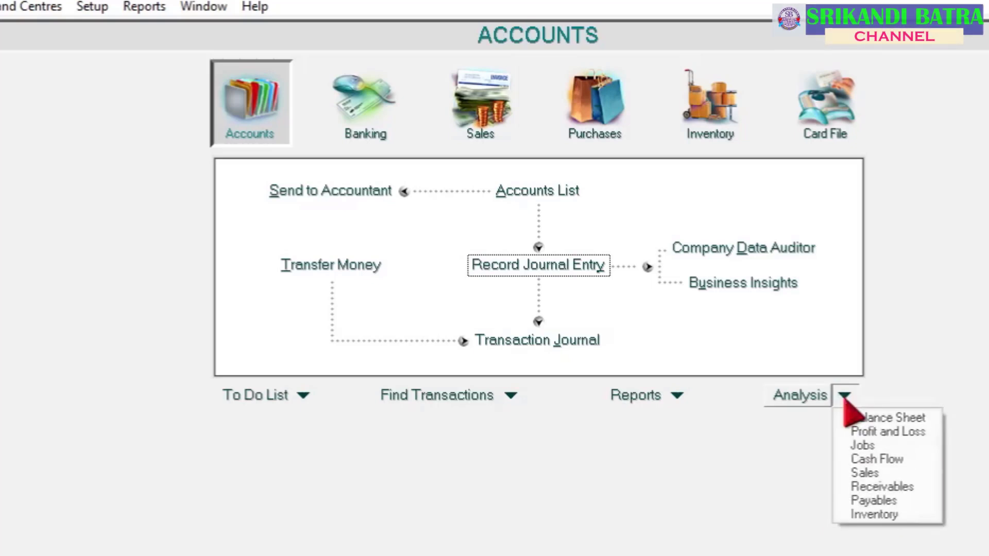
click(871, 418)
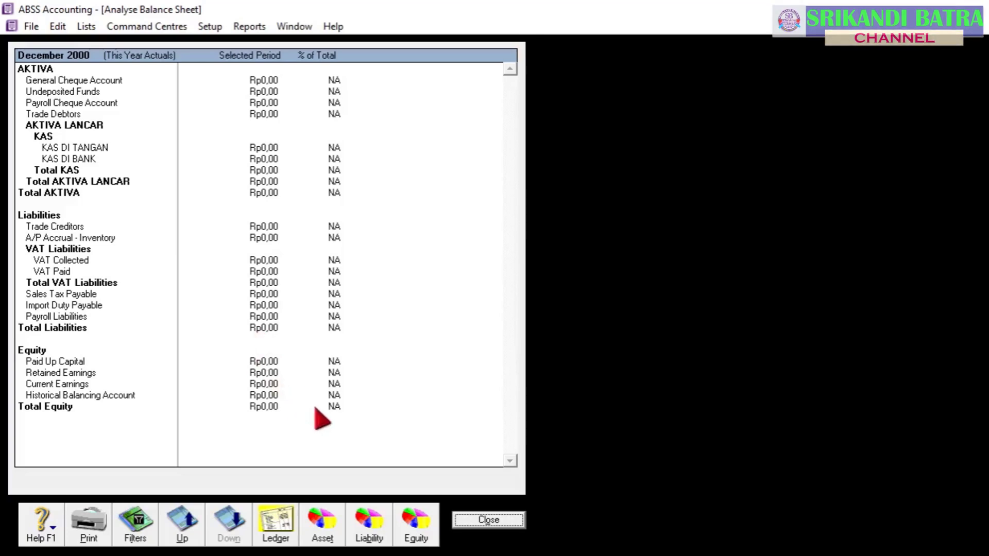
click(488, 519)
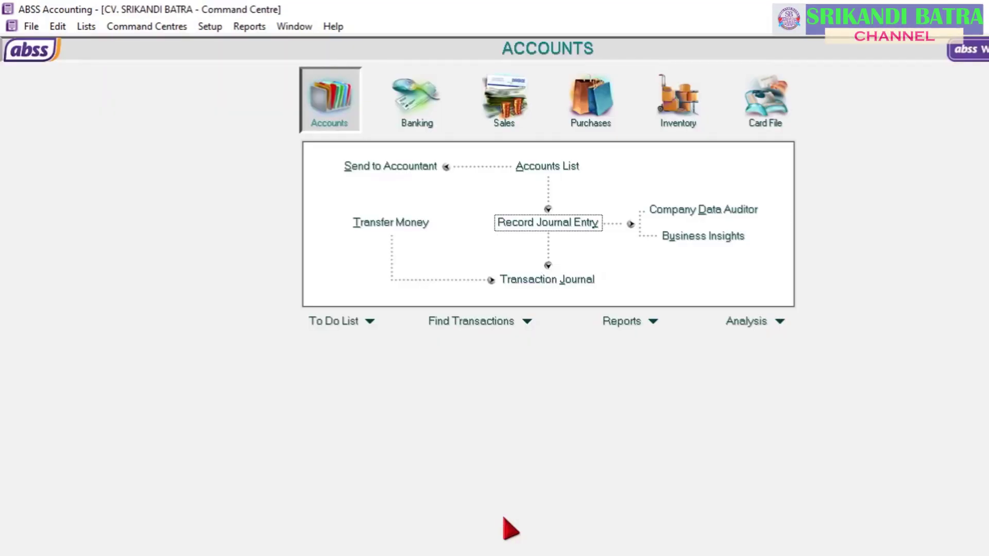
Open the Index to Reports and display the Standard Balance Sheet report
click(247, 28)
click(275, 49)
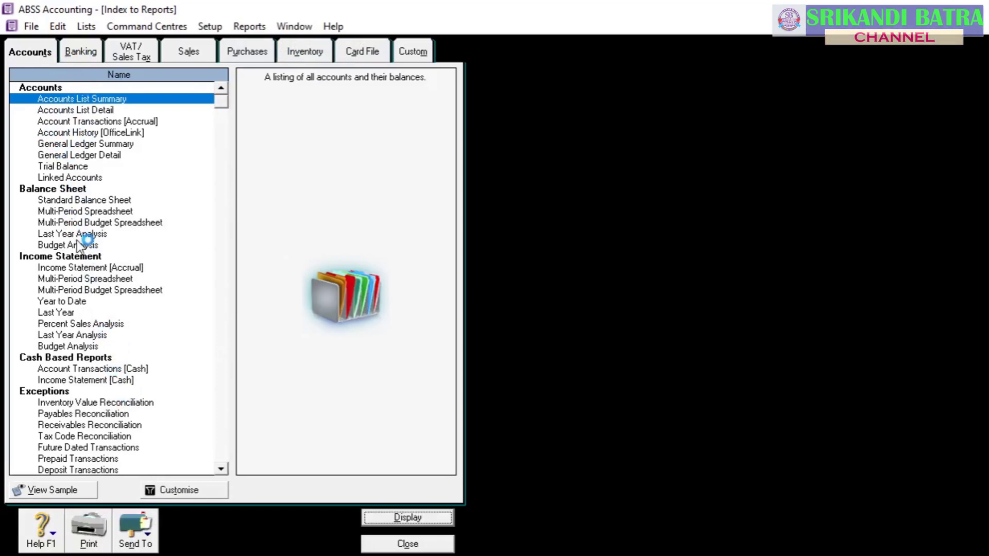
click(56, 200)
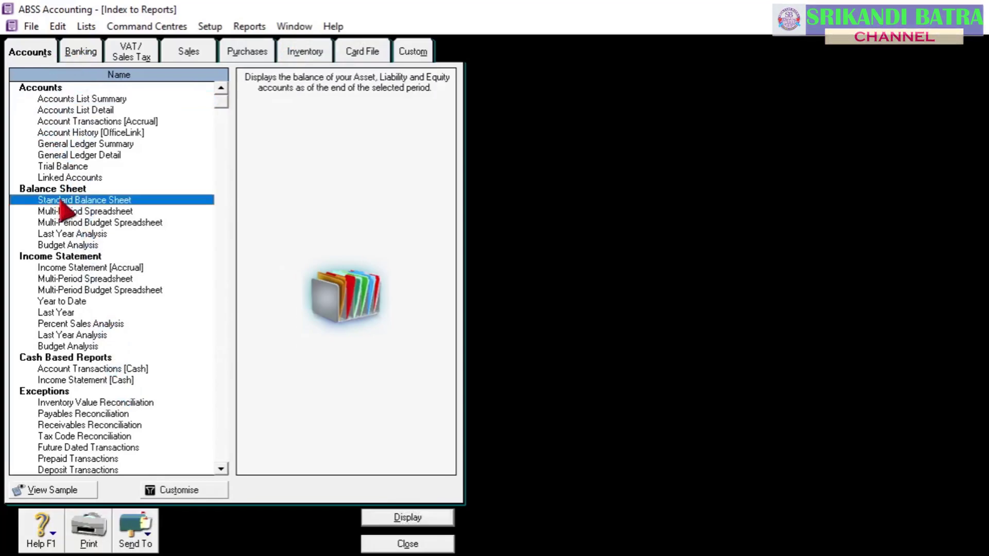
click(409, 519)
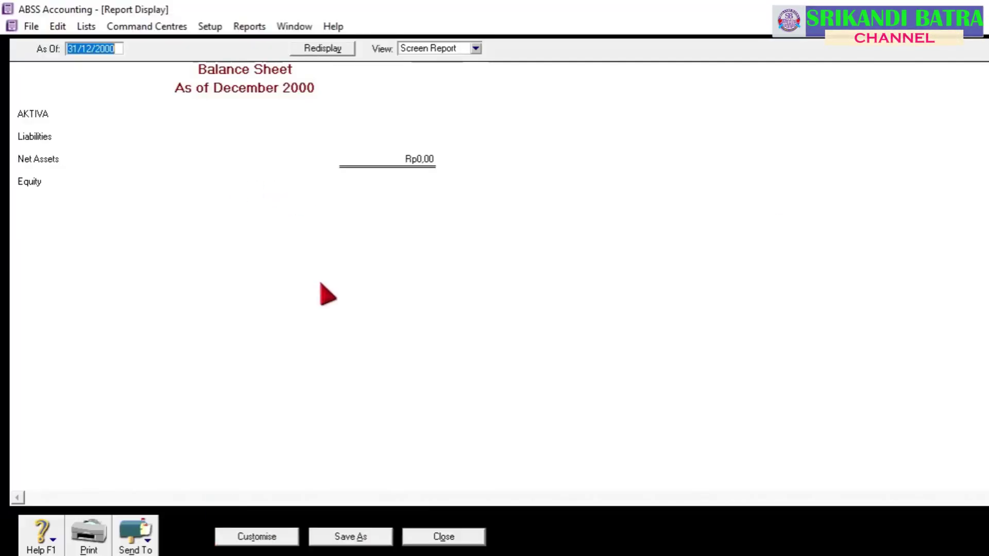
Look over the export formats for the Balance Sheet report, then close the report and the report index without exporting
click(137, 539)
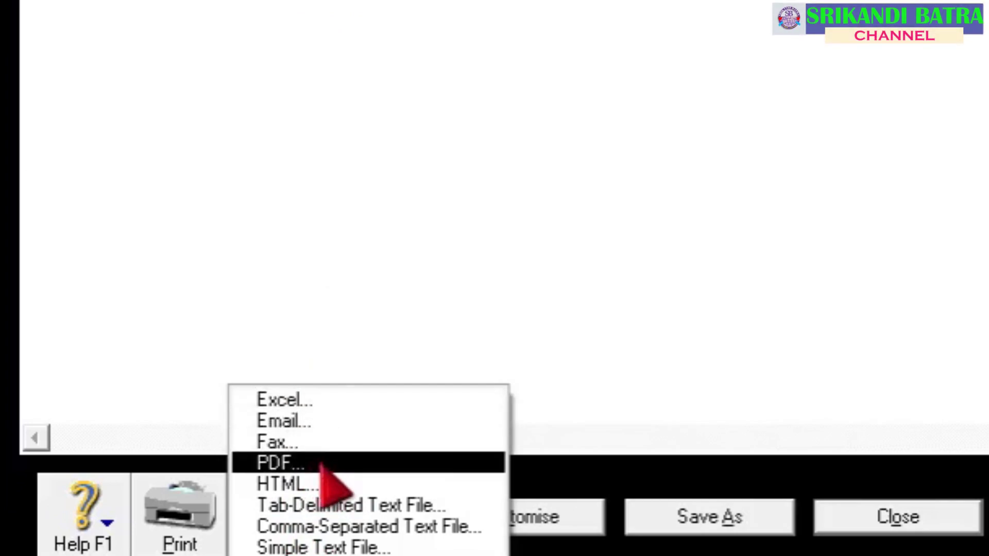
click(758, 163)
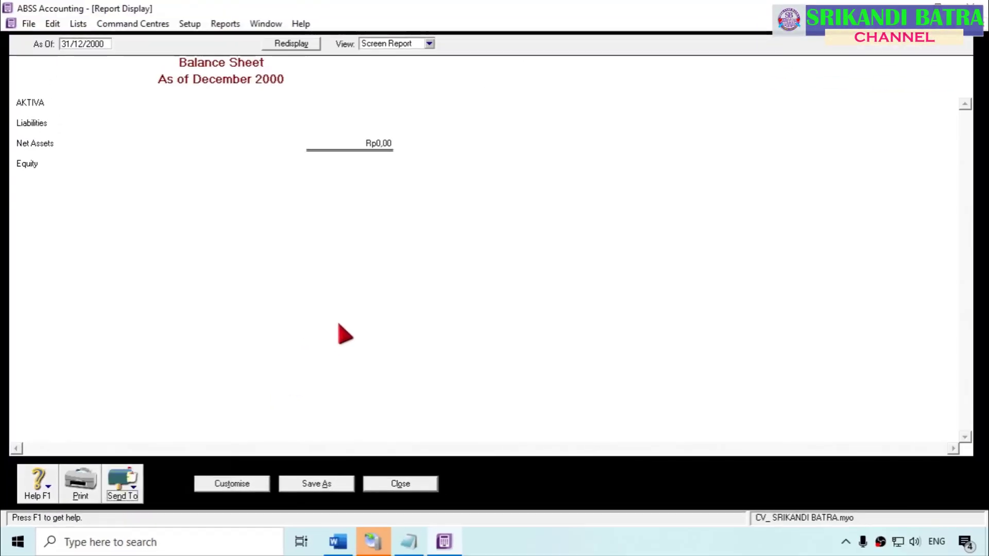
click(402, 487)
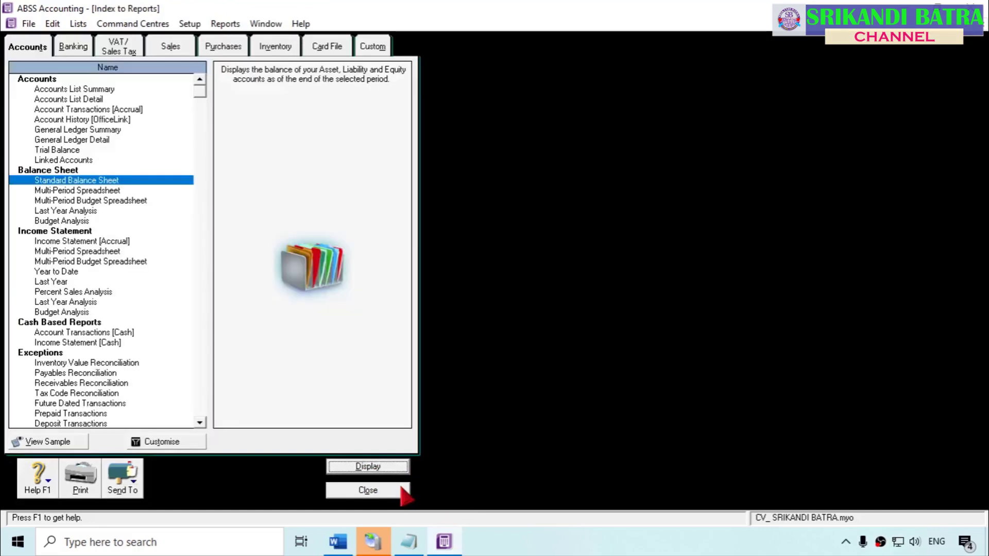
click(356, 493)
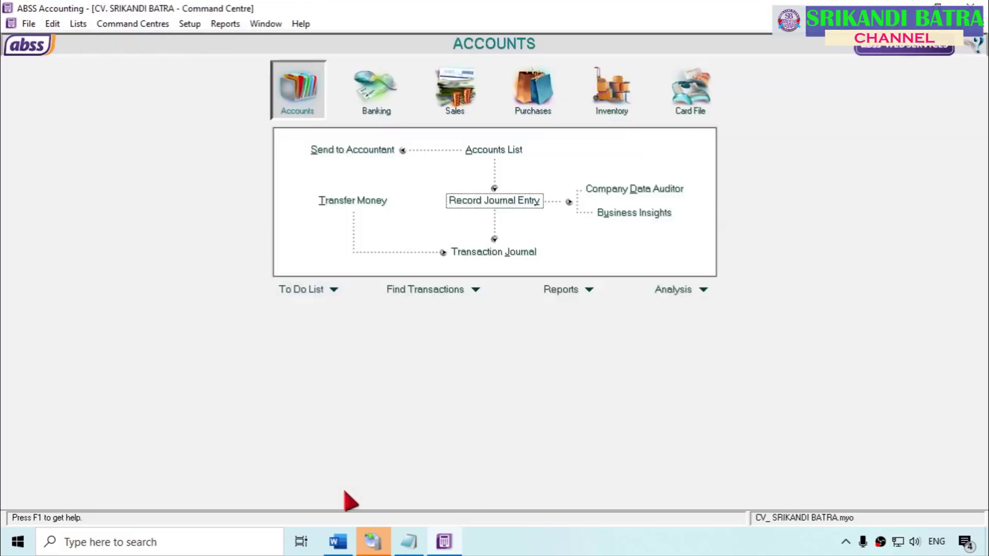
View the Profit and Loss analysis from the Accounts command centre and close it
click(703, 290)
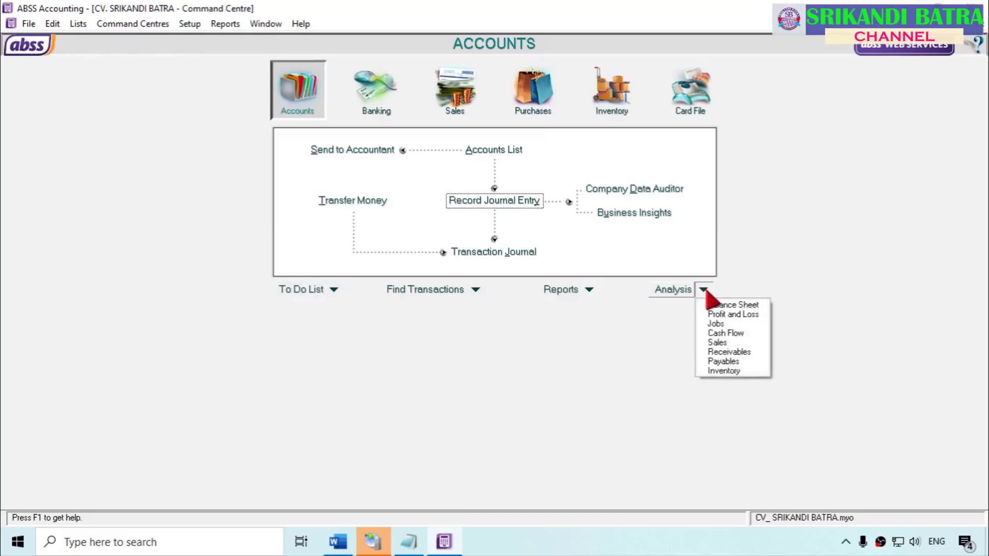
click(726, 315)
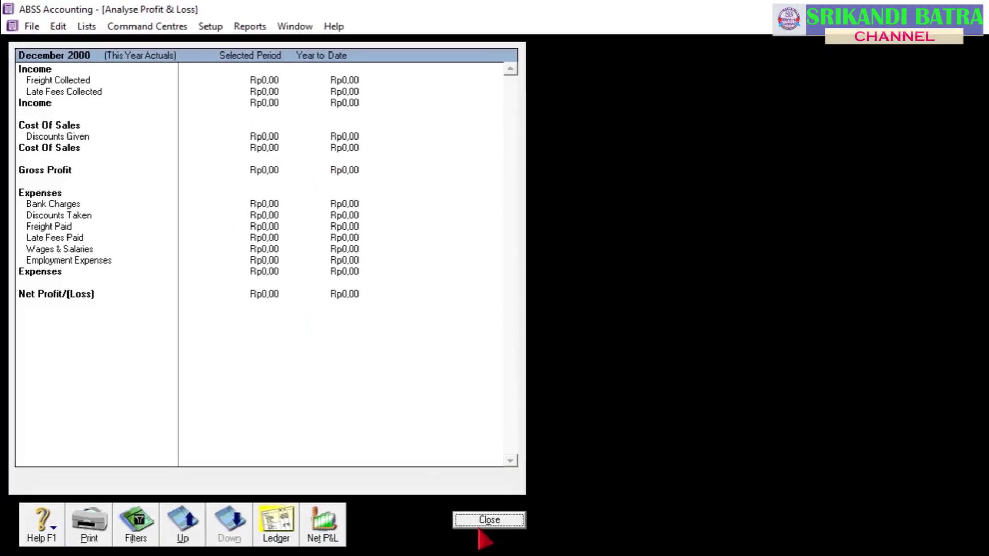
click(484, 521)
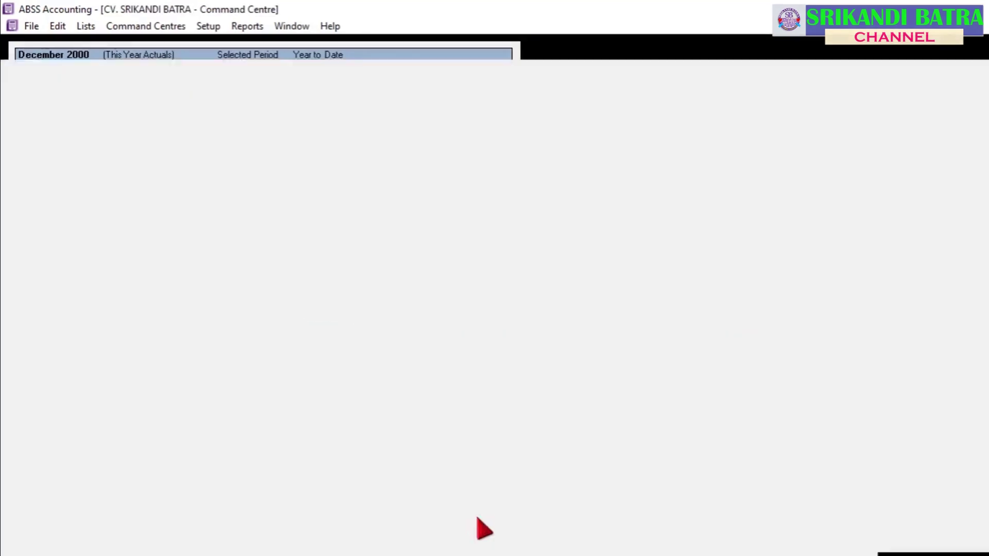